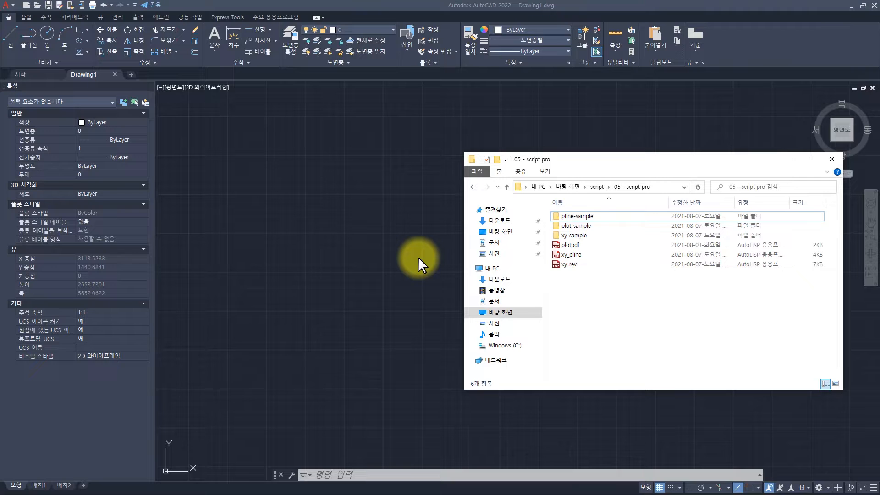
# Switch to the web browser and search Google for "autodesk script pro"
pyautogui.hotkey('alt', 'Tab')
pyautogui.hotkey('alt', 'Tab')
pyautogui.hotkey('alt', 'Tab')
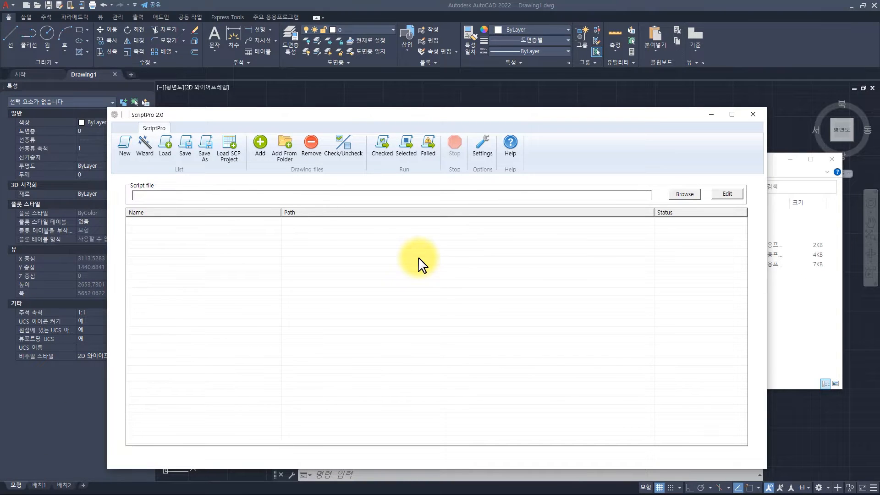
pyautogui.hotkey('alt', 'Tab')
pyautogui.hotkey('alt', 'Tab')
pyautogui.hotkey('alt', 'Tab')
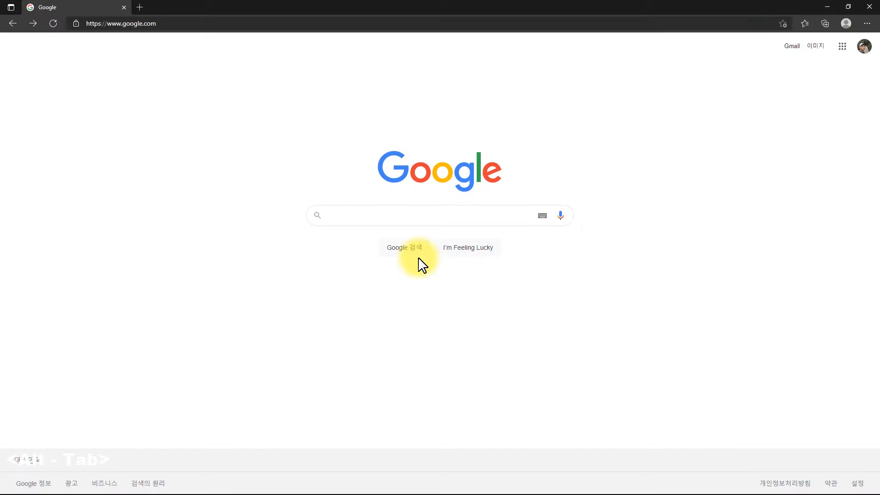
pyautogui.write('autodesk script pro')
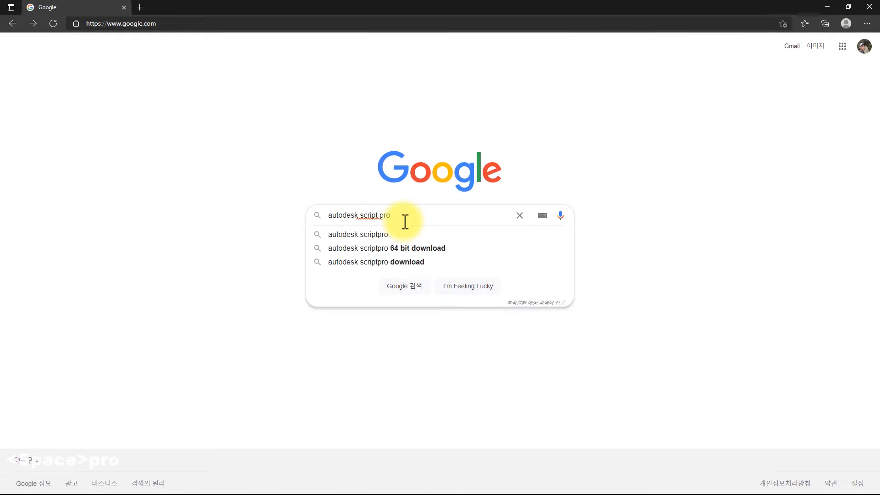
pyautogui.press('Return')
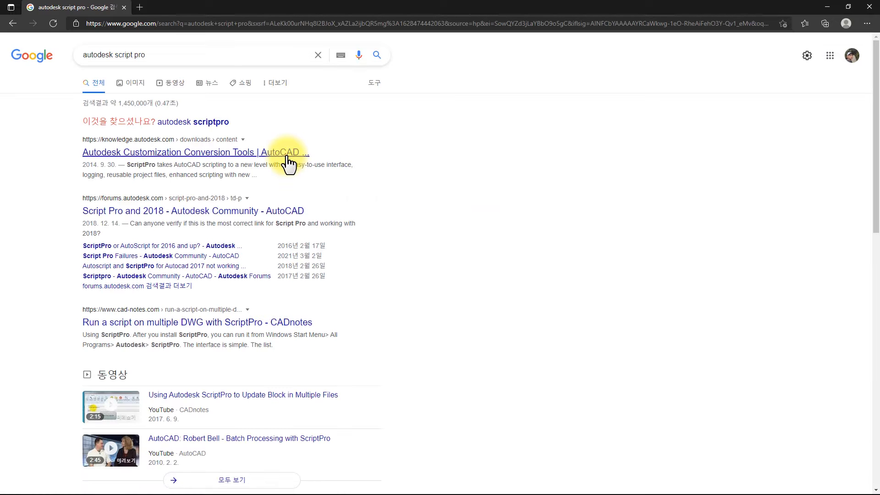
# Open the Autodesk Customization Conversion Tools page and examine the scriptpro_2.0.msi.zip download entry
pyautogui.click(288, 158)
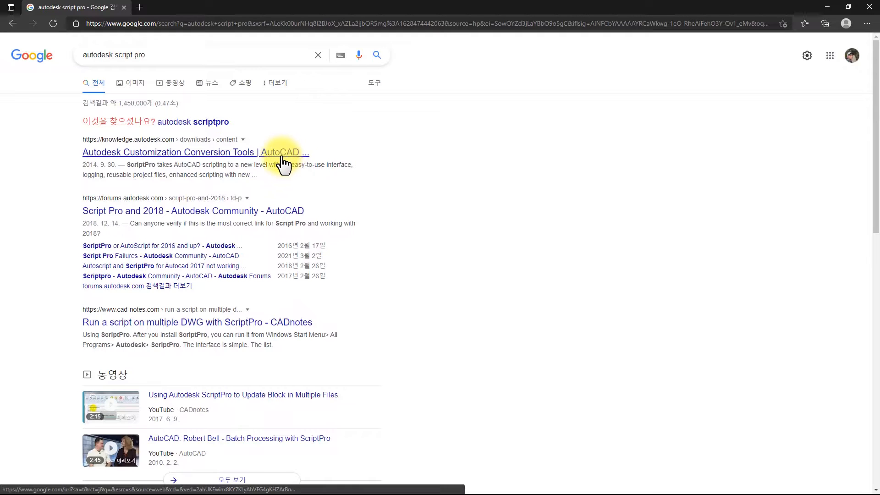
pyautogui.scroll(-6, 299, 162)
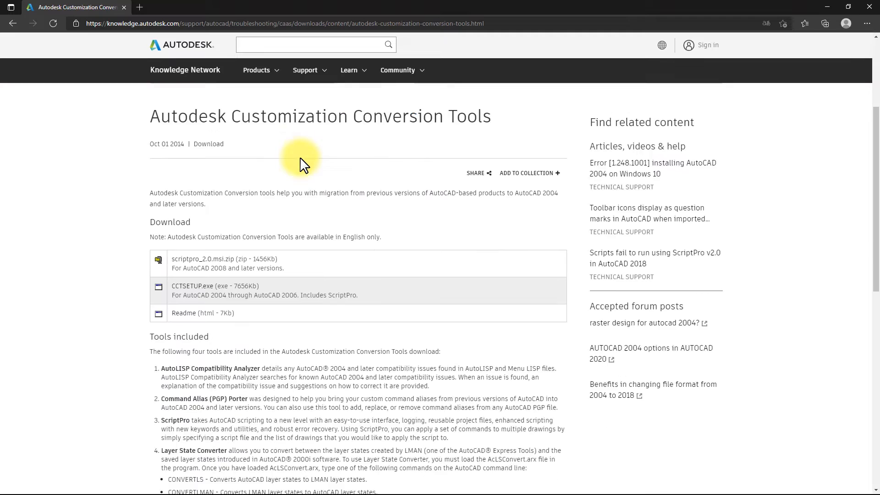
pyautogui.moveTo(310, 227); pyautogui.dragTo(142, 221)
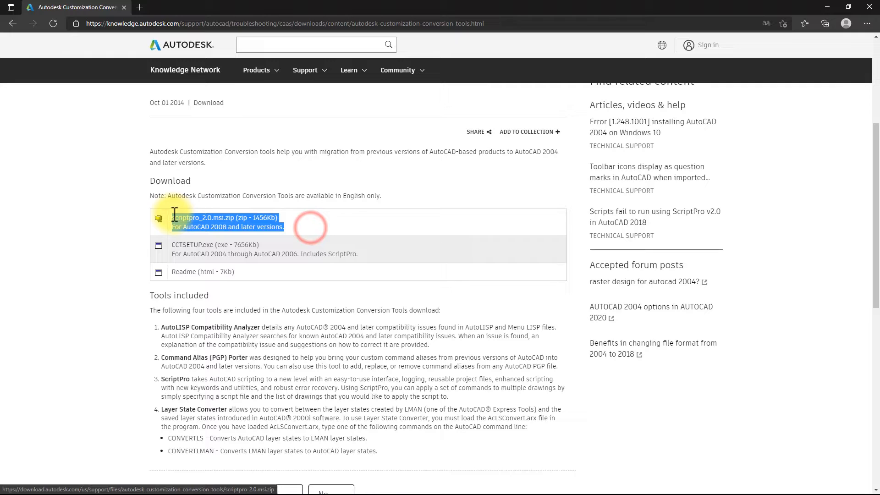
pyautogui.click(205, 185)
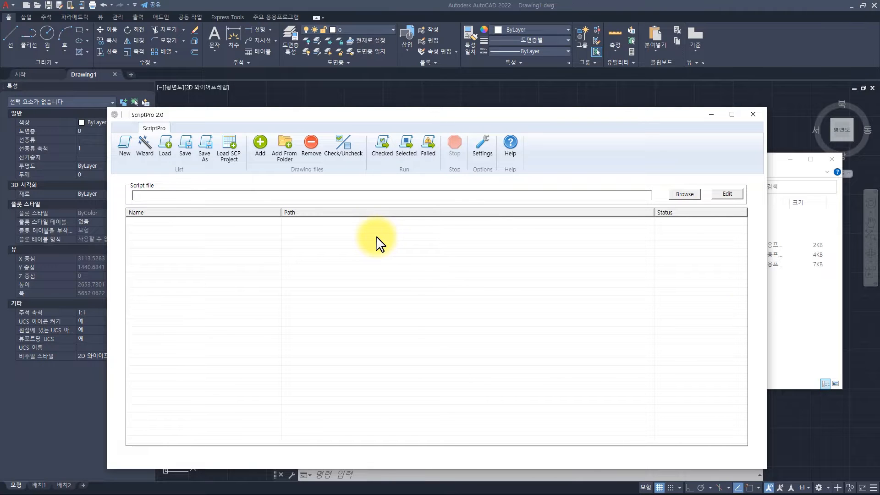
# Review the three LISP files and the xy-sample, pline-sample and plot-sample folders in the 05 - script pro folder
pyautogui.click(770, 290)
pyautogui.moveTo(775, 289); pyautogui.dragTo(587, 246)
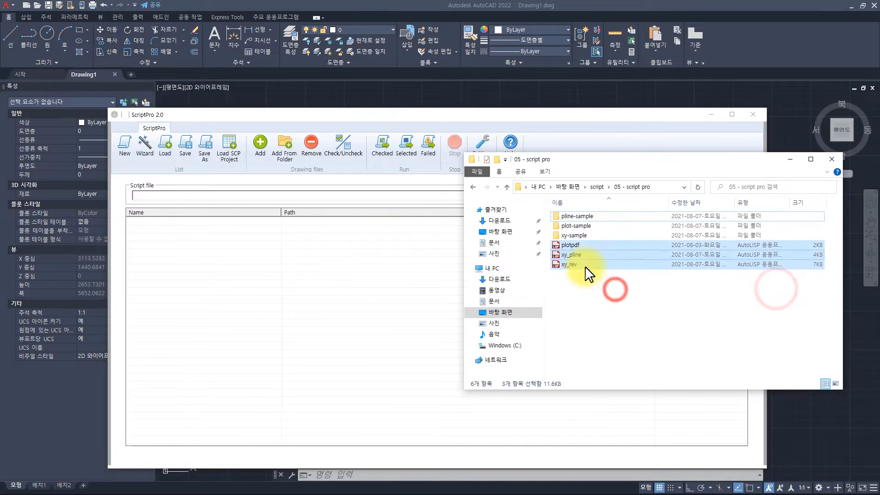
pyautogui.click(592, 290)
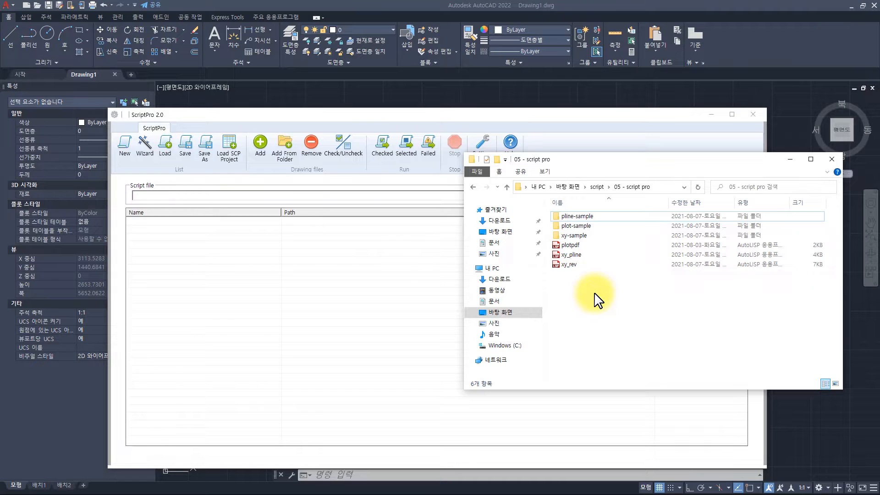
pyautogui.click(578, 236)
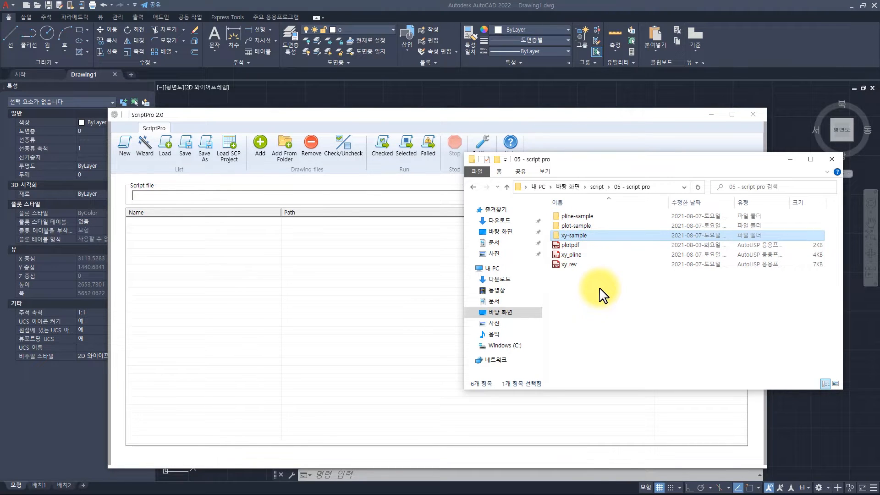
pyautogui.click(573, 216)
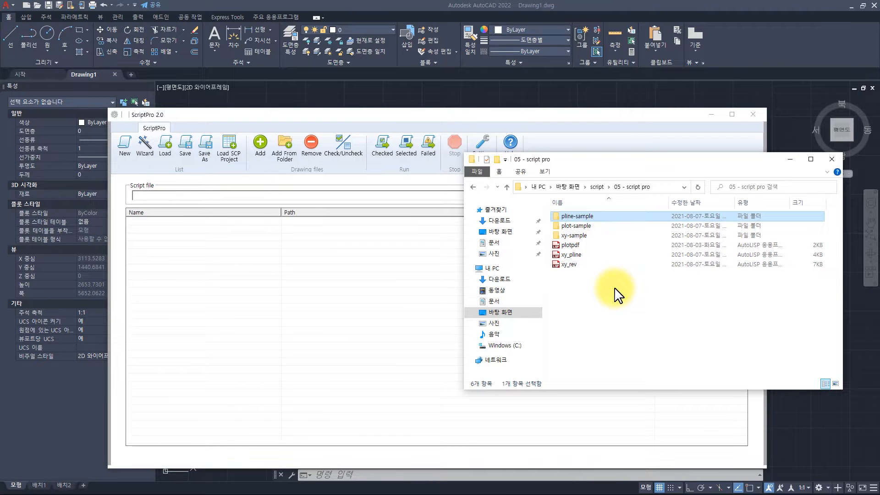
pyautogui.click(590, 225)
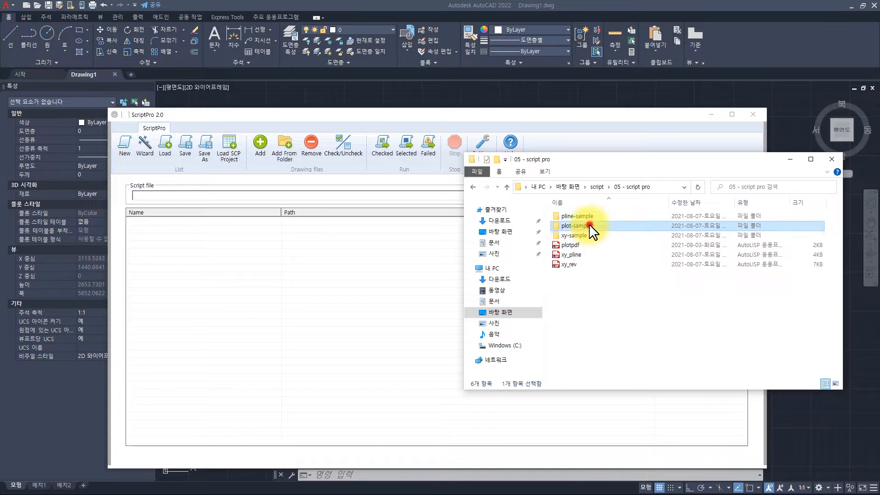
pyautogui.click(597, 288)
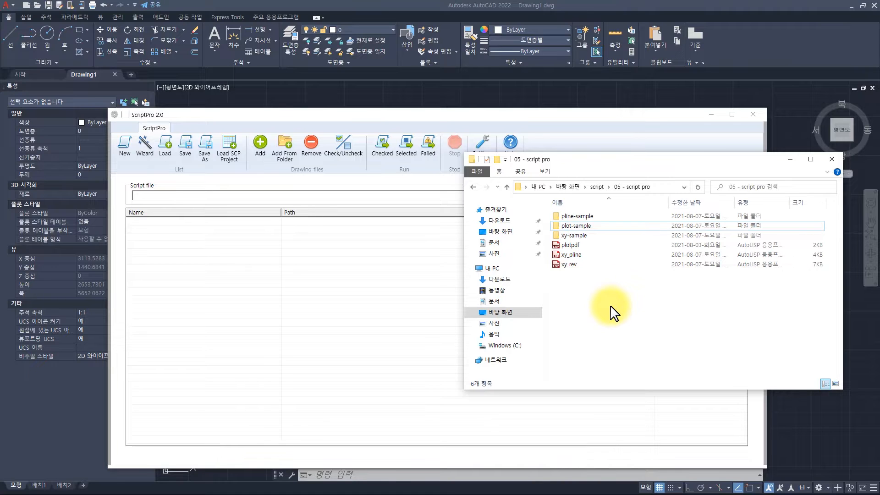
# Open the drawings xy-1, xy-2 and xy-3 from the xy-sample folder in AutoCAD
pyautogui.click(591, 236)
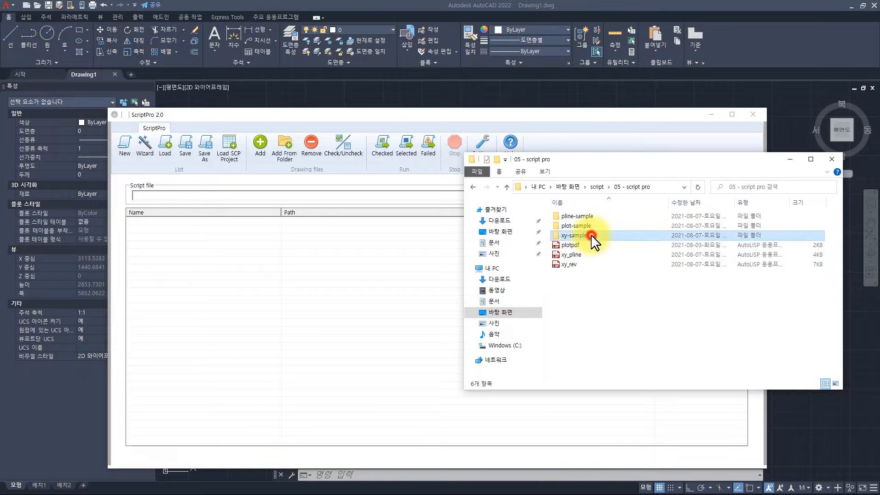
pyautogui.doubleClick(591, 235)
pyautogui.click(580, 221)
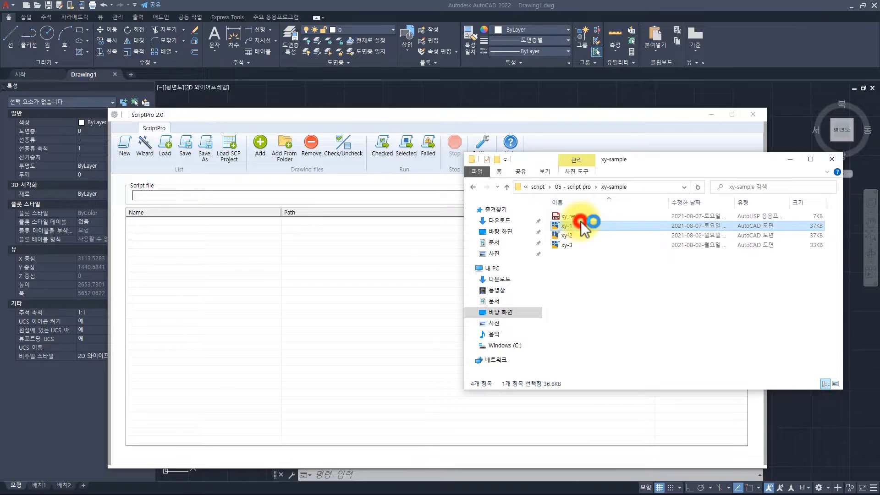
pyautogui.doubleClick(581, 221)
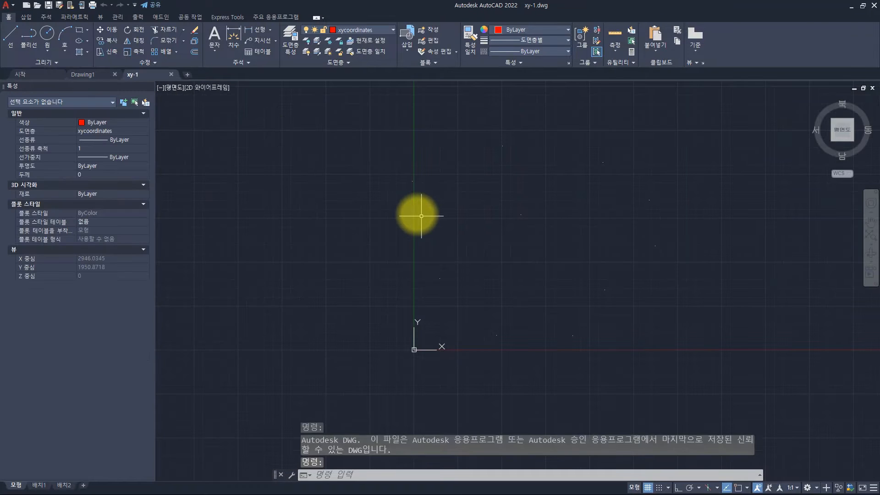
pyautogui.hotkey('alt', 'Tab')
pyautogui.doubleClick(580, 240)
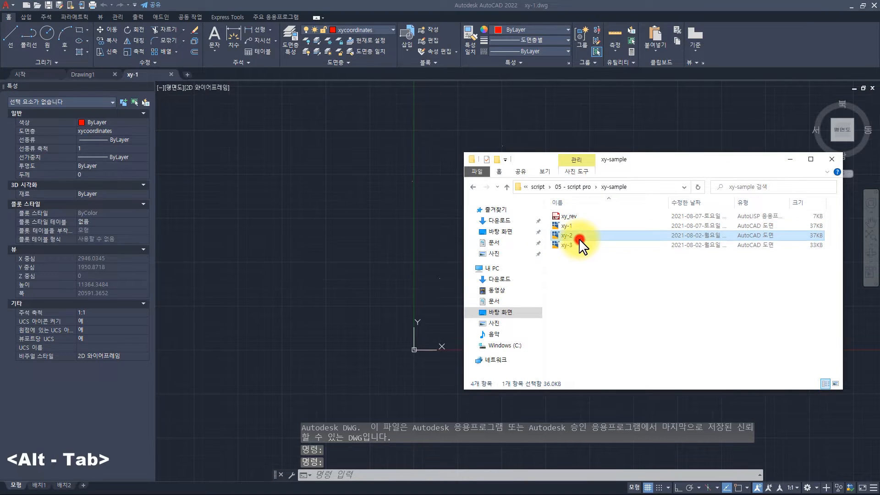
pyautogui.hotkey('alt', 'Tab')
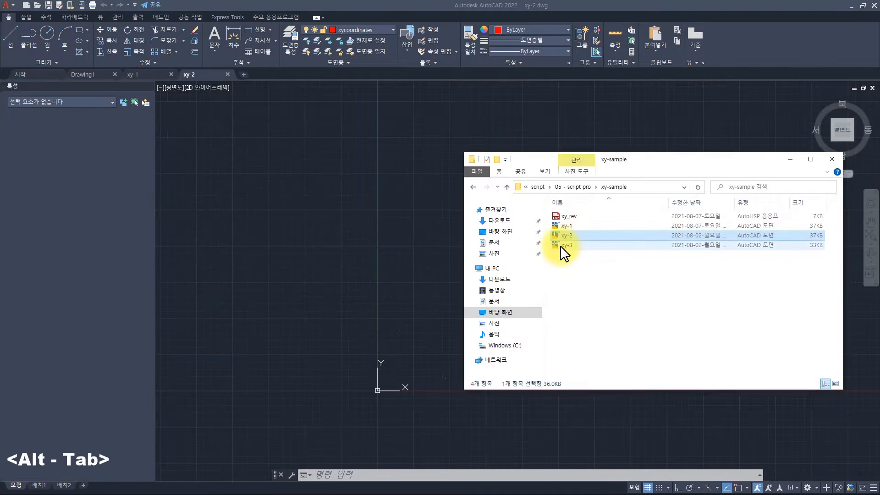
pyautogui.click(557, 246)
pyautogui.doubleClick(557, 246)
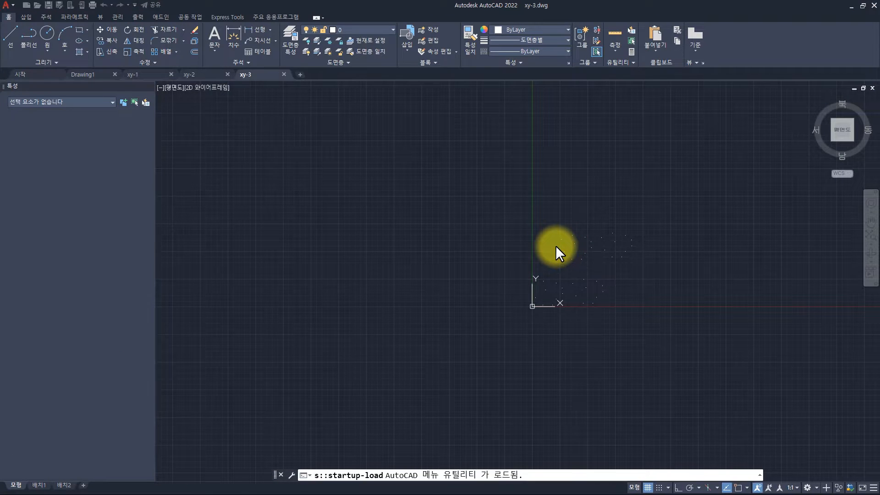
# Open the xy_rev LISP file from the 05 - script pro folder in a maximized Notepad and find the xya command definition
pyautogui.hotkey('alt', 'Tab')
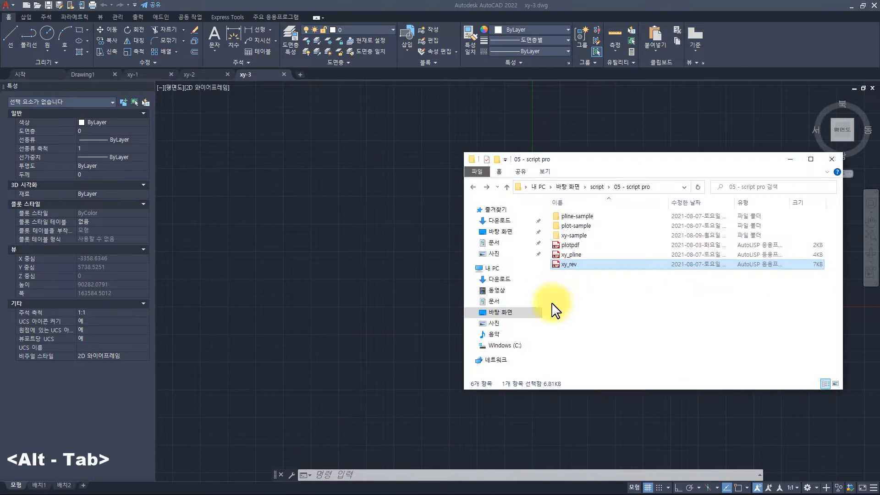
pyautogui.doubleClick(569, 265)
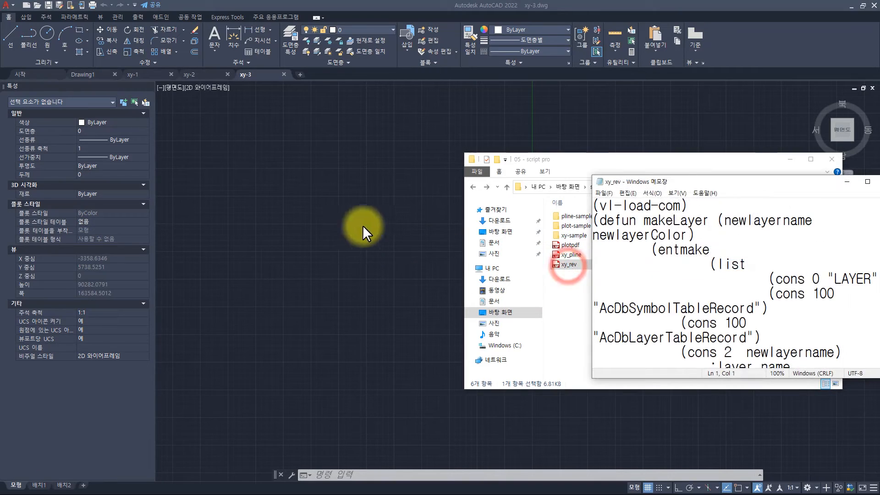
pyautogui.click(675, 191)
pyautogui.doubleClick(676, 184)
pyautogui.scroll(-20, 285, 240)
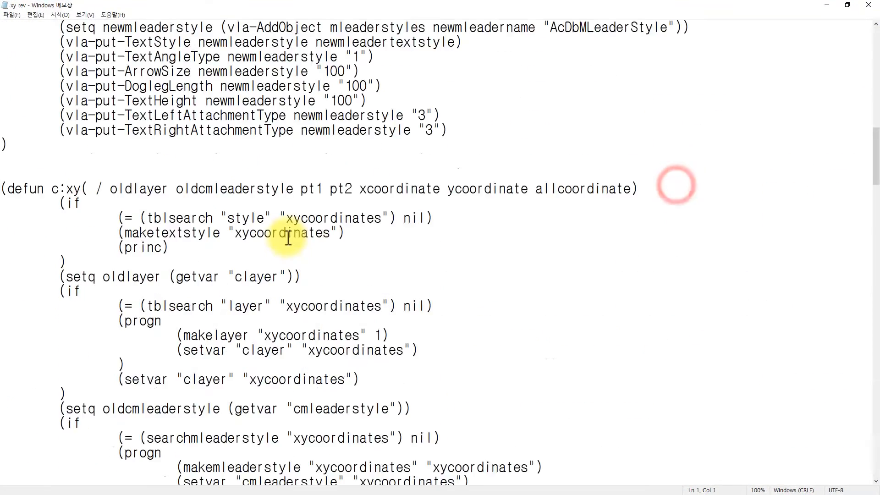
pyautogui.scroll(-15, 293, 235)
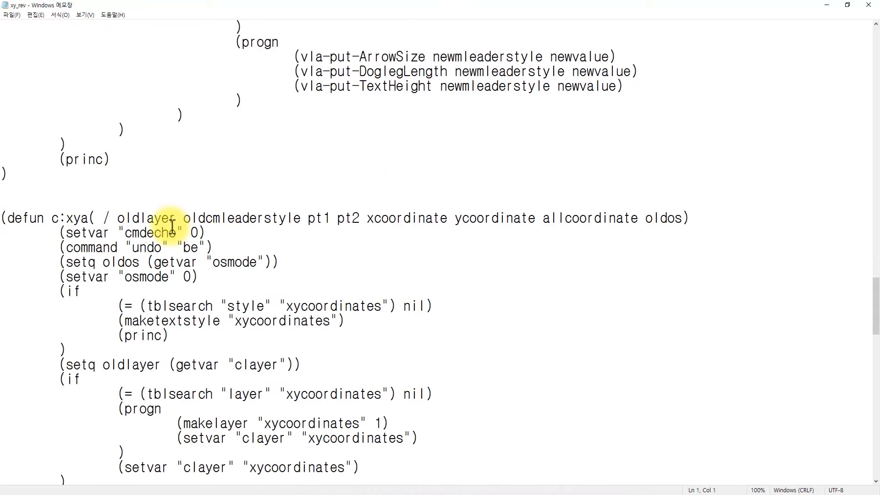
pyautogui.doubleClick(75, 218)
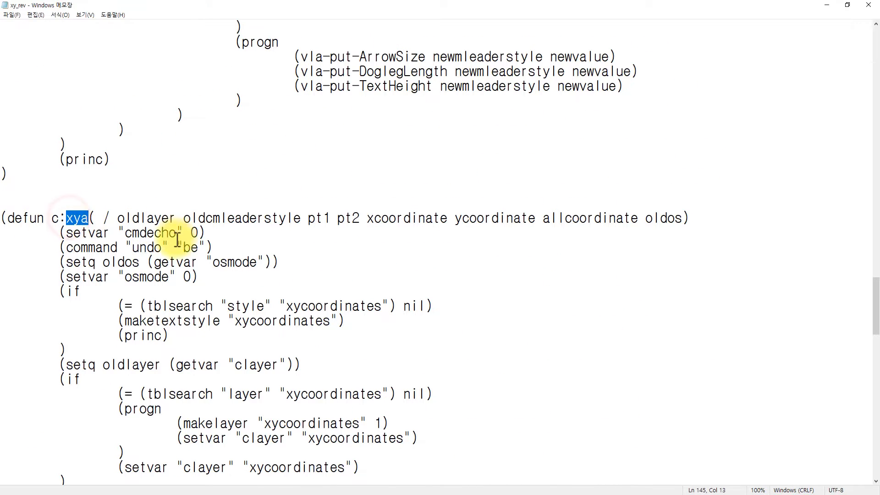
# Examine how the xya routine's point loop sets pt1 and offsets pt2 by 100, and close the xy_rev file
pyautogui.scroll(-4, 184, 237)
pyautogui.scroll(-6, 184, 232)
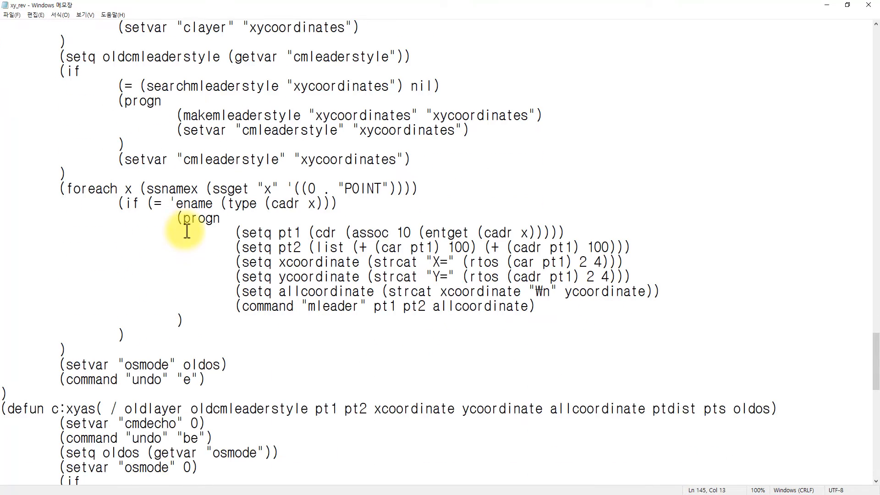
pyautogui.scroll(2, 251, 186)
pyautogui.scroll(-2, 250, 185)
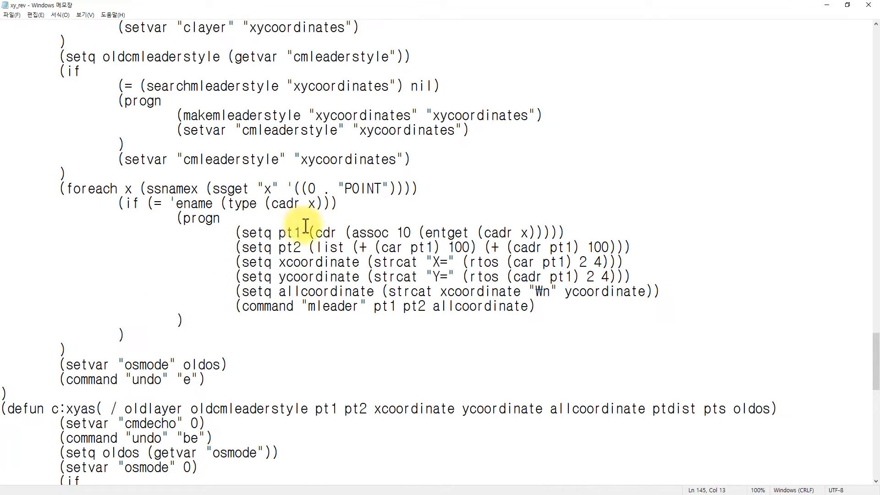
pyautogui.moveTo(234, 233); pyautogui.dragTo(602, 240)
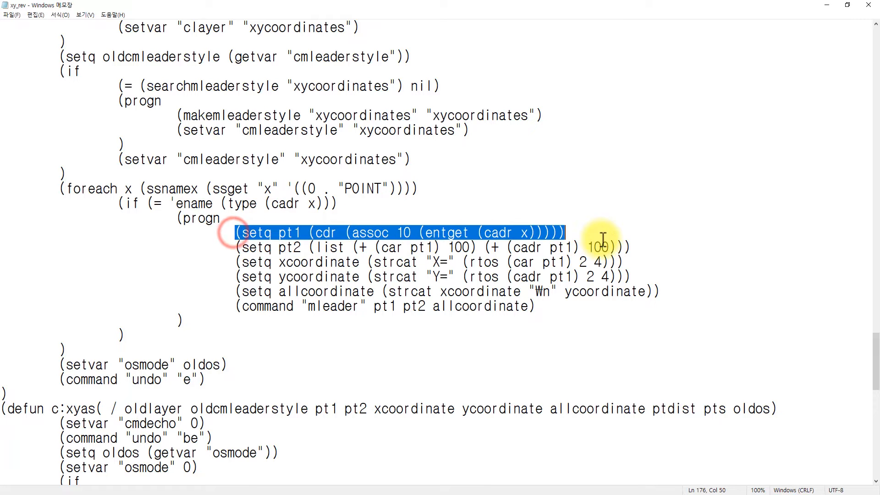
pyautogui.moveTo(235, 248); pyautogui.dragTo(668, 249)
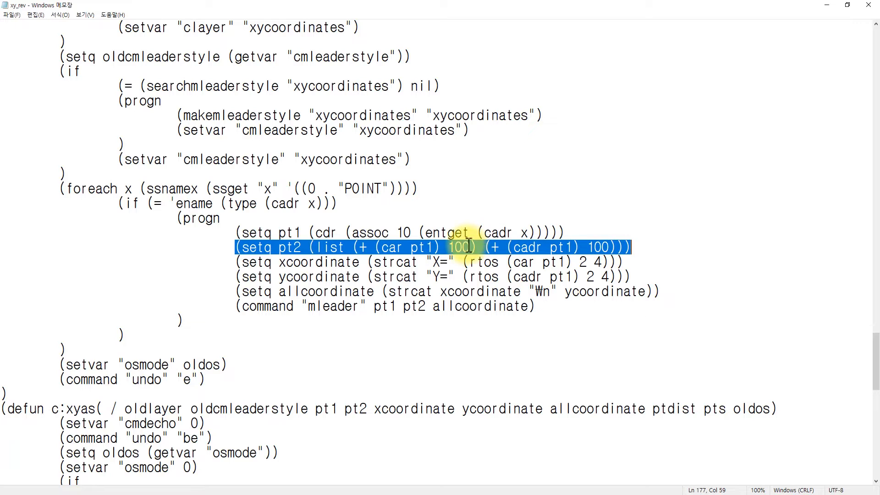
pyautogui.doubleClick(458, 248)
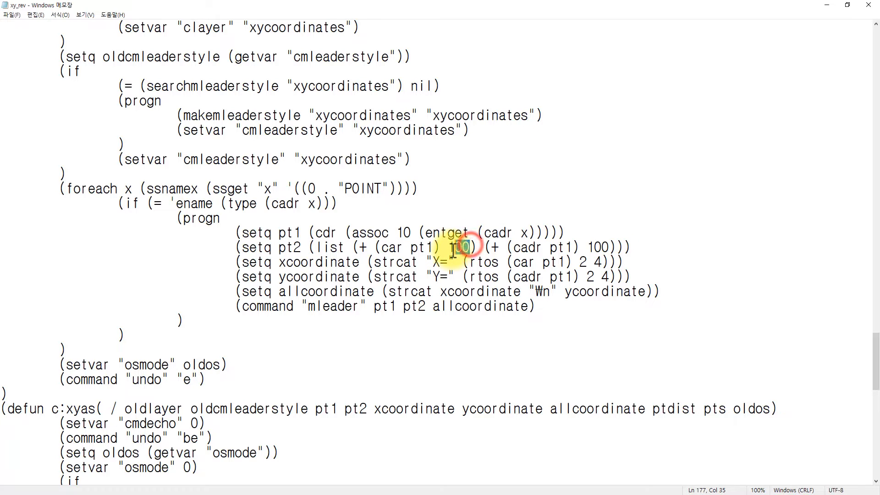
pyautogui.doubleClick(596, 247)
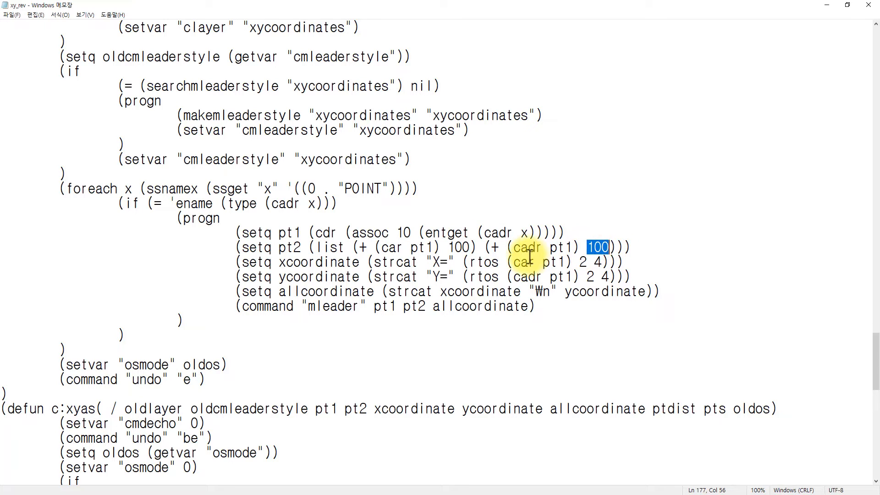
pyautogui.click(869, 5)
# Run the xya command in the xy-3 drawing to label every point with its X and Y coordinates
pyautogui.click(399, 205)
pyautogui.press('Escape')
pyautogui.press('Escape')
pyautogui.press('Escape')
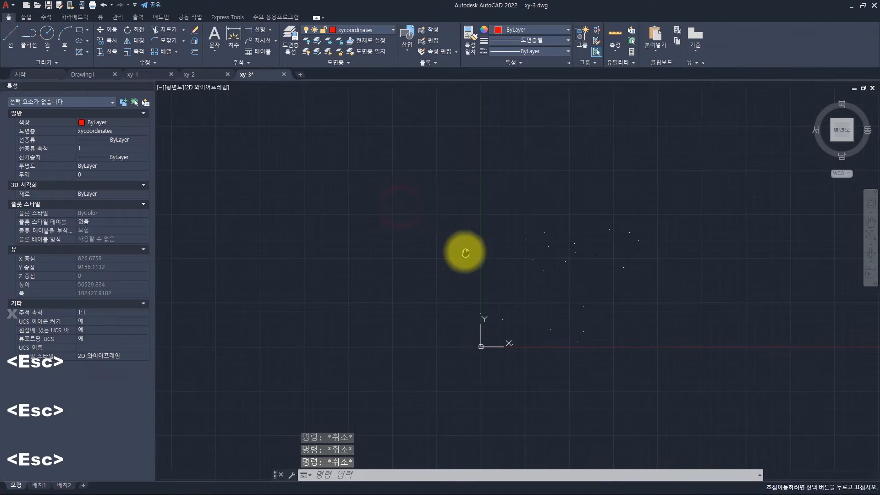
pyautogui.write('xya')
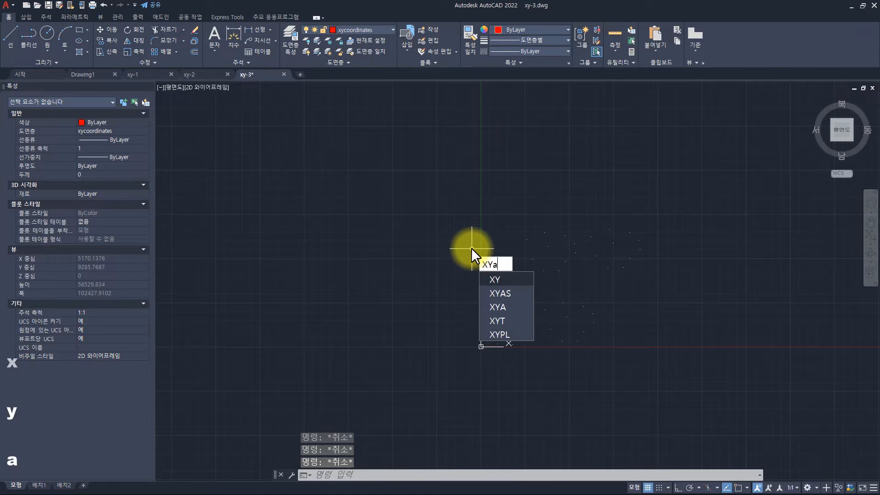
pyautogui.press('space')
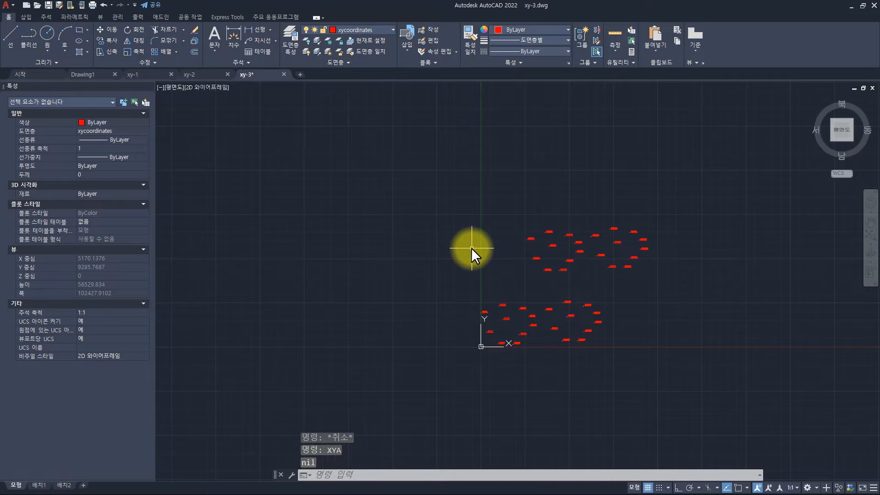
pyautogui.scroll(15, 482, 315)
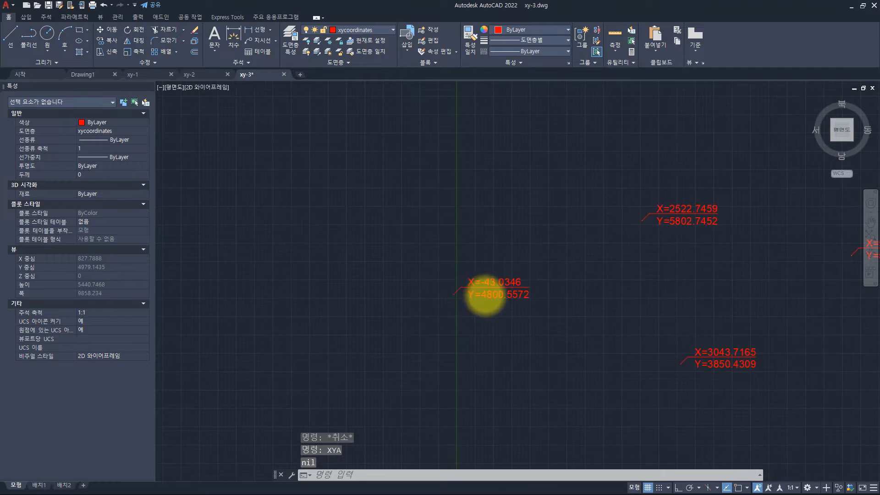
# Reopen the xy_rev LISP file in a maximized Notepad and find the xya command definition
pyautogui.scroll(2, 439, 290)
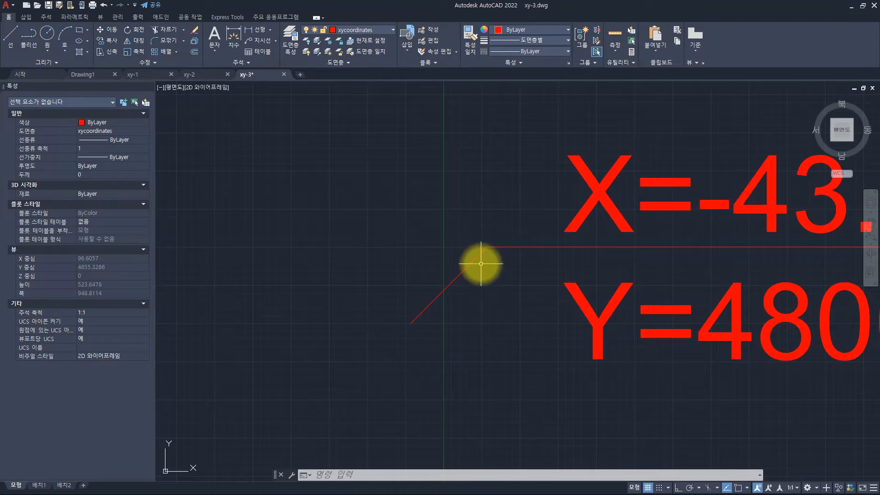
pyautogui.hotkey('alt', 'Tab')
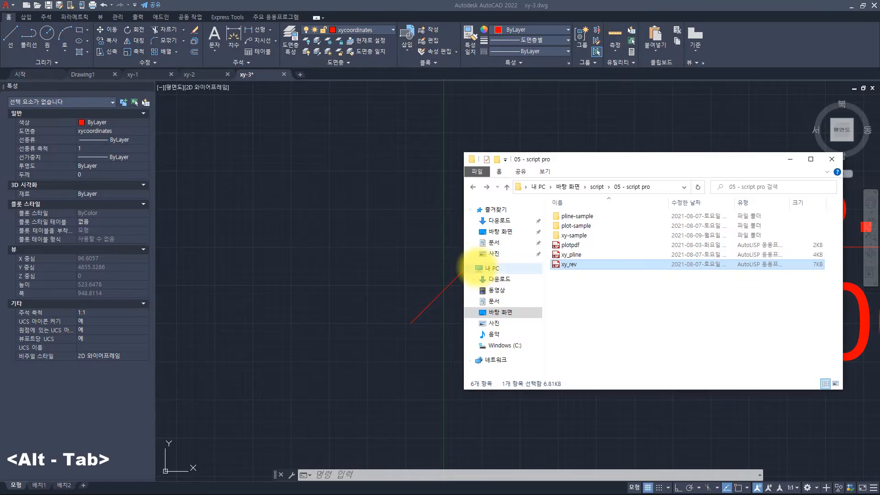
pyautogui.doubleClick(571, 264)
pyautogui.doubleClick(669, 181)
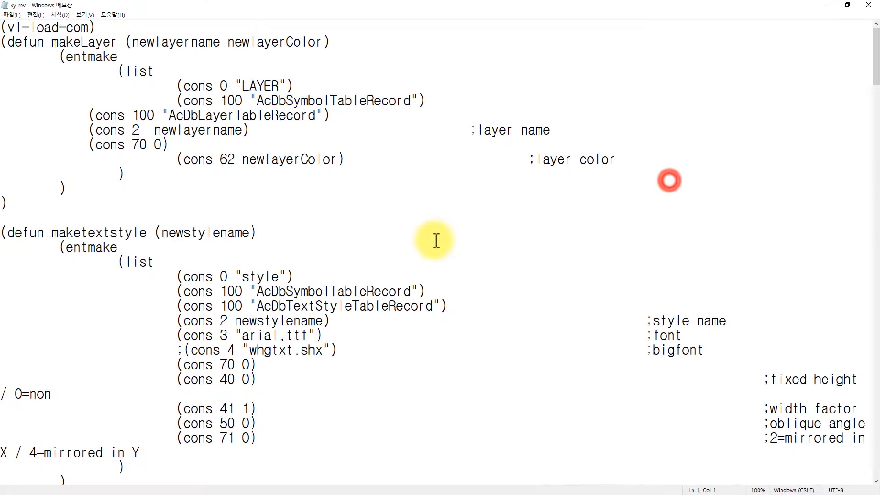
pyautogui.hotkey('ctrl', 'f')
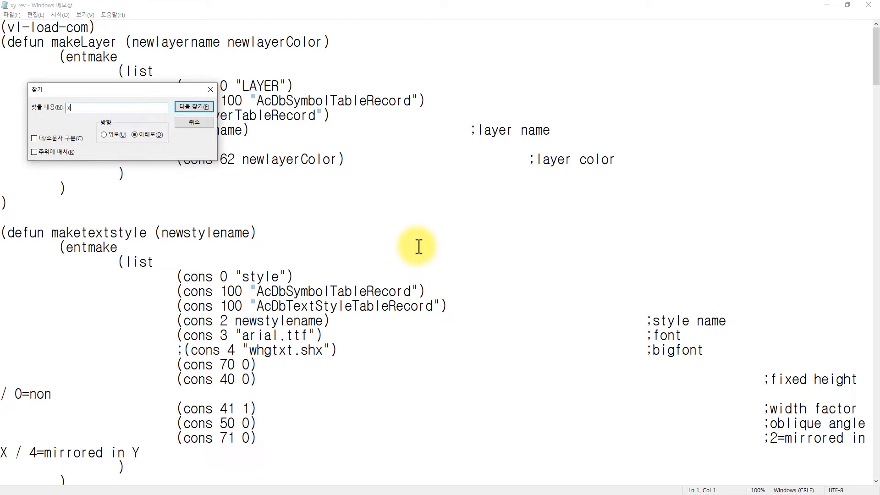
pyautogui.write('xya')
pyautogui.press('Return')
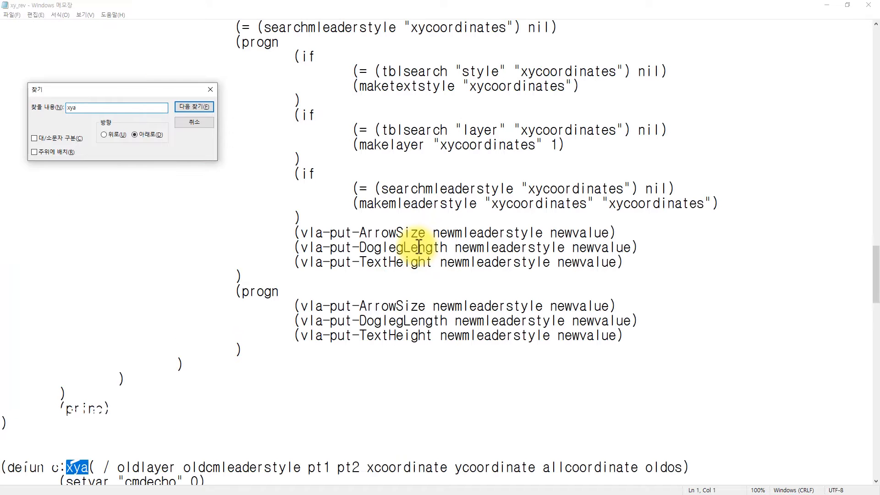
# Examine the two 100 offsets in the xya routine's pt2 line, and close the file and its folder window
pyautogui.scroll(-12, 422, 253)
pyautogui.press('Escape')
pyautogui.scroll(-4, 424, 259)
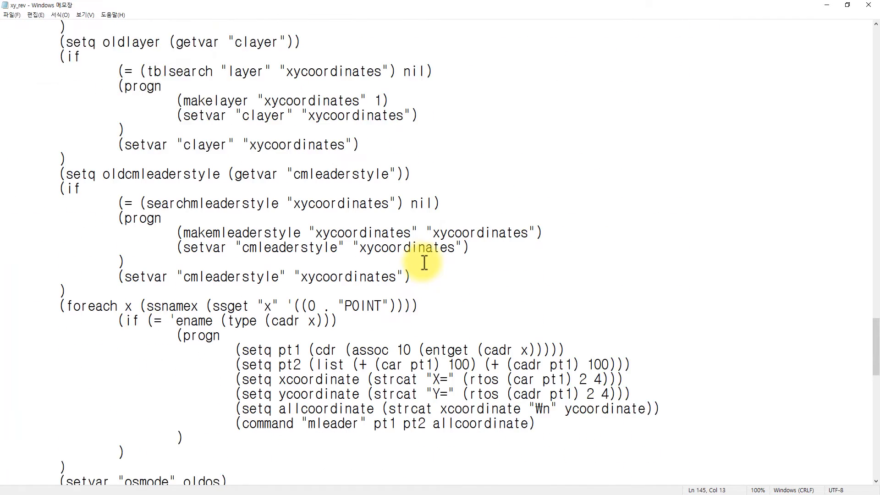
pyautogui.doubleClick(460, 232)
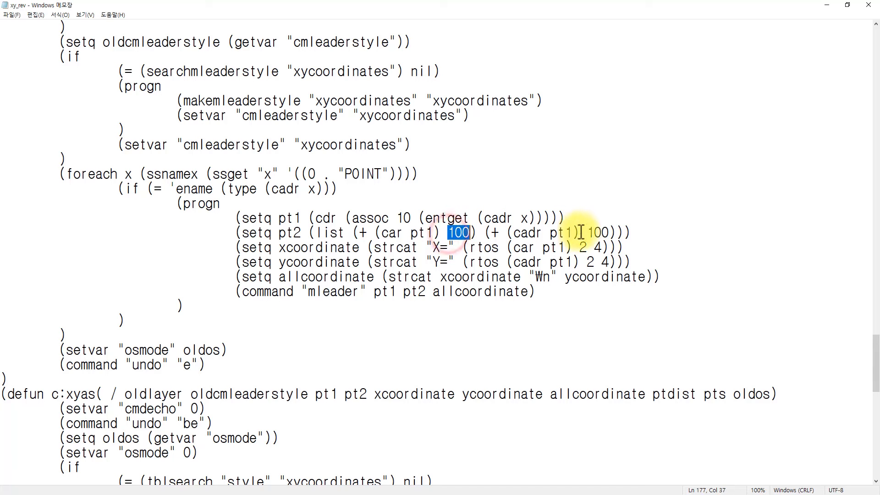
pyautogui.doubleClick(598, 232)
pyautogui.hotkey('alt', 'F4')
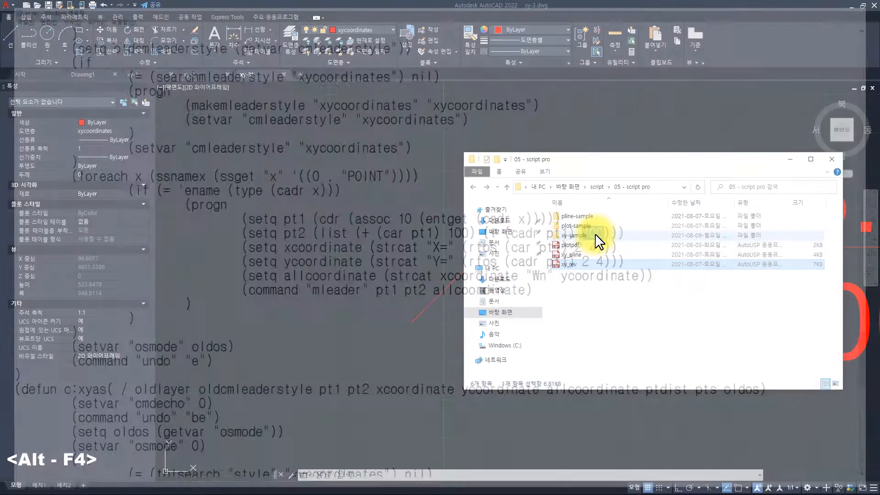
pyautogui.hotkey('alt', 'F4')
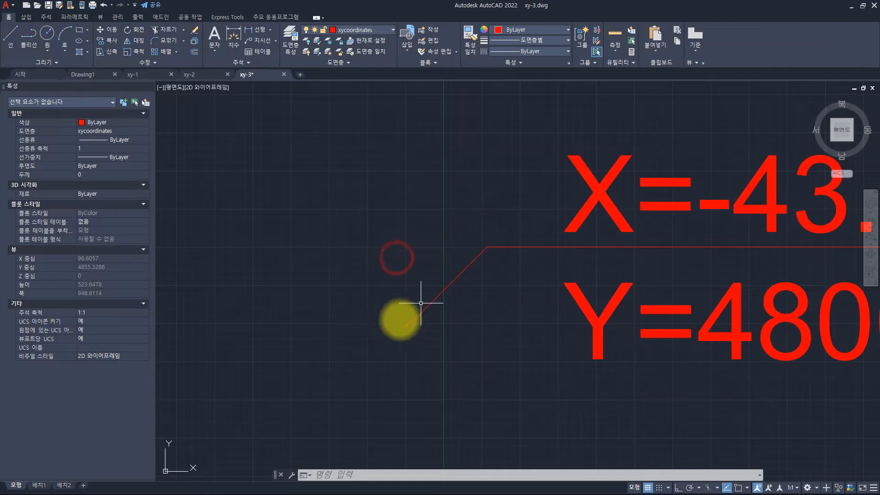
# Stretch the landing point of the X=-43.0346 label's leader up and away from its point, and undo that change
pyautogui.press('Escape')
pyautogui.click(539, 281)
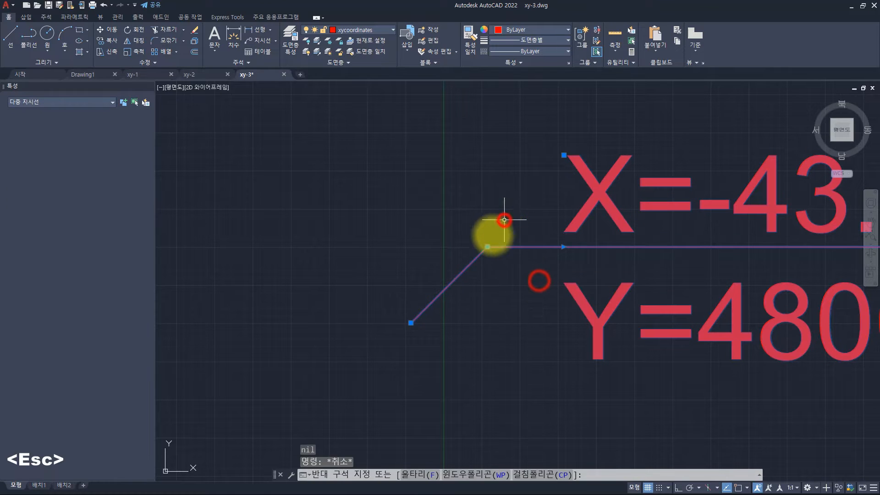
pyautogui.click(504, 222)
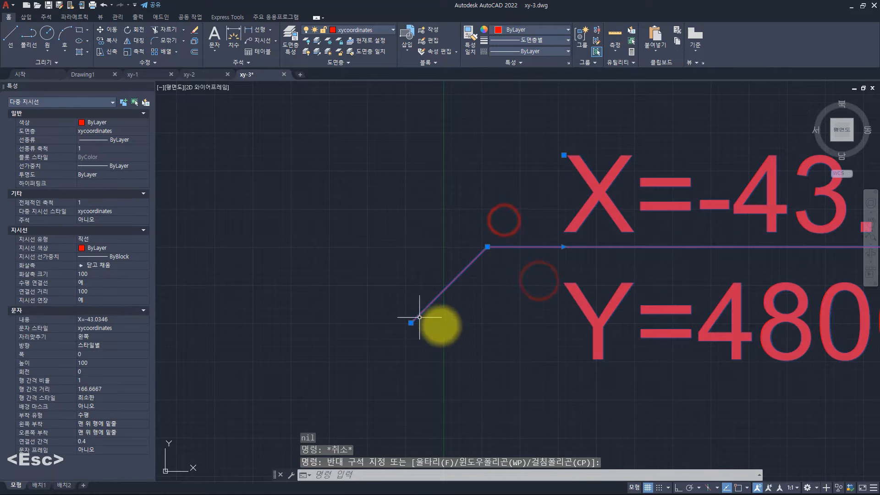
pyautogui.click(489, 247)
pyautogui.click(600, 155)
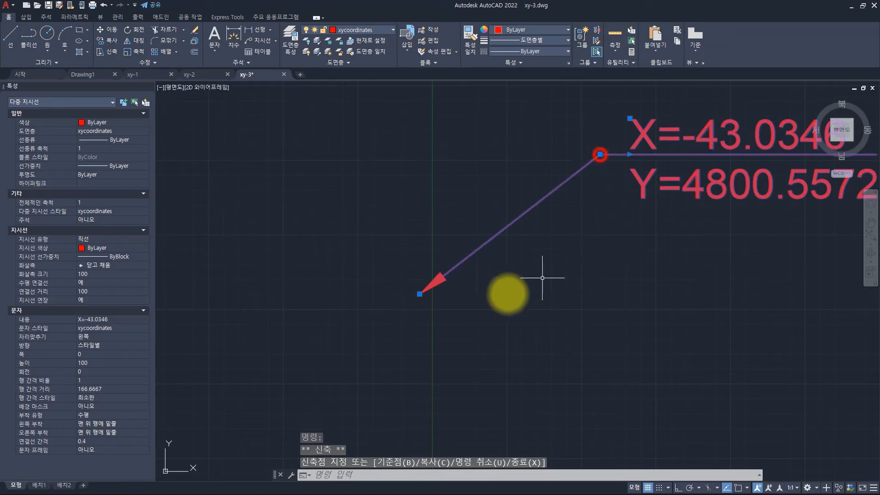
pyautogui.press('Escape')
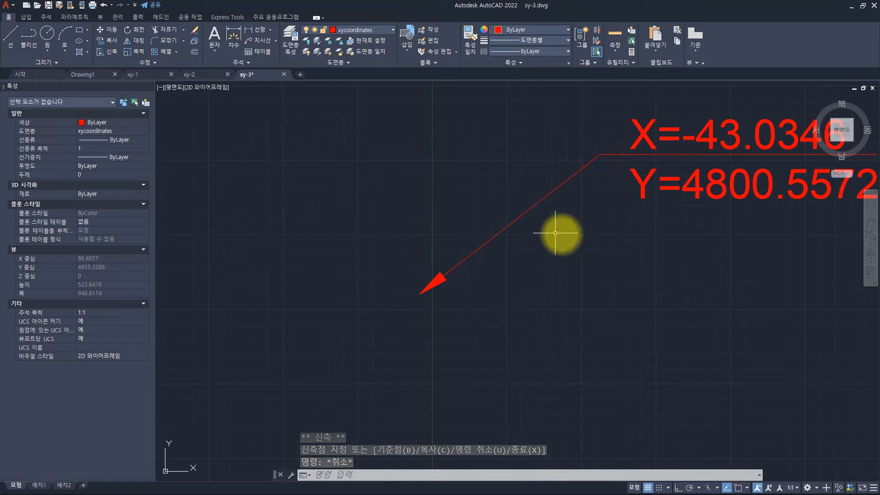
pyautogui.hotkey('ctrl', 'z')
pyautogui.press('Escape')
pyautogui.scroll(-5, 552, 238)
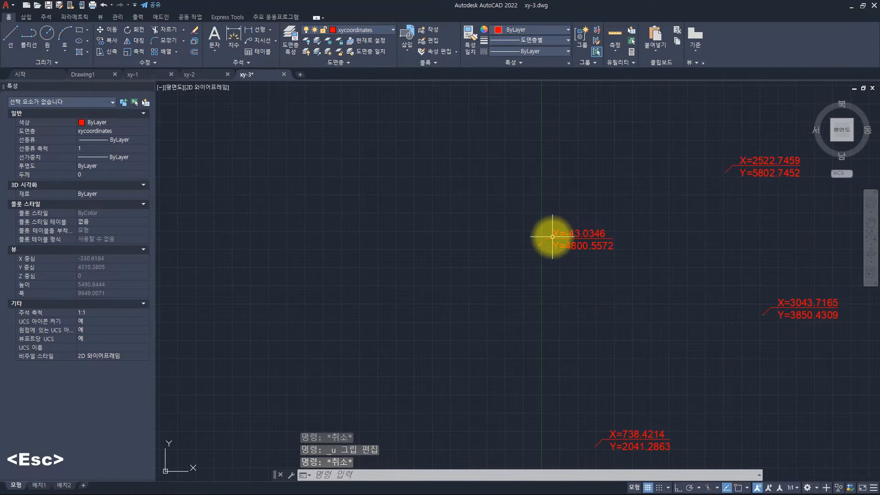
# Examine the coordinate labels across the xy-3 drawing and the XYA entry in the command history
pyautogui.moveTo(660, 254)
pyautogui.mouseDown(button='middle')
pyautogui.moveTo(516, 253)
pyautogui.moveTo(455, 294)
pyautogui.moveTo(534, 246)
pyautogui.mouseUp(button='middle')
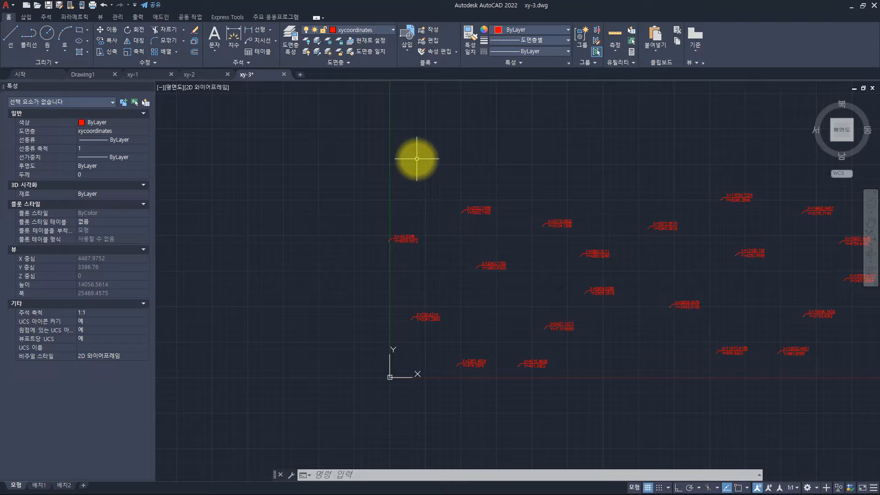
pyautogui.scroll(-1, 564, 167)
pyautogui.moveTo(615, 161); pyautogui.dragTo(454, 259, button='middle')
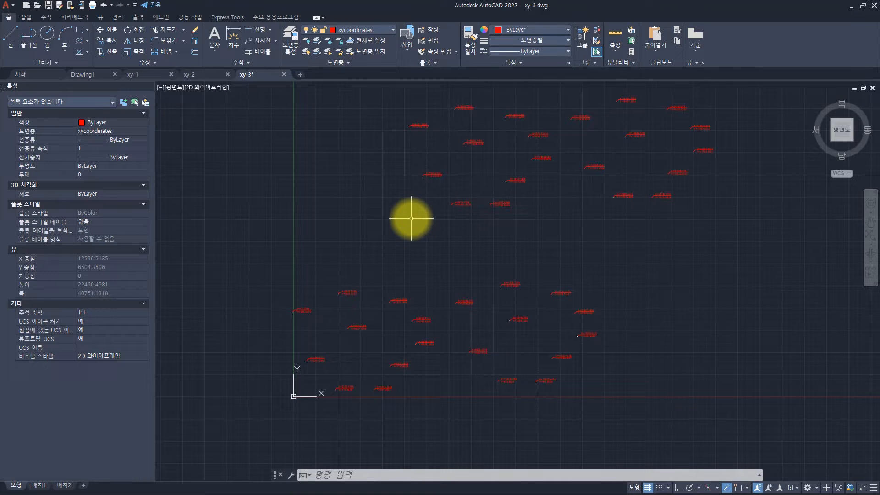
pyautogui.press('F2')
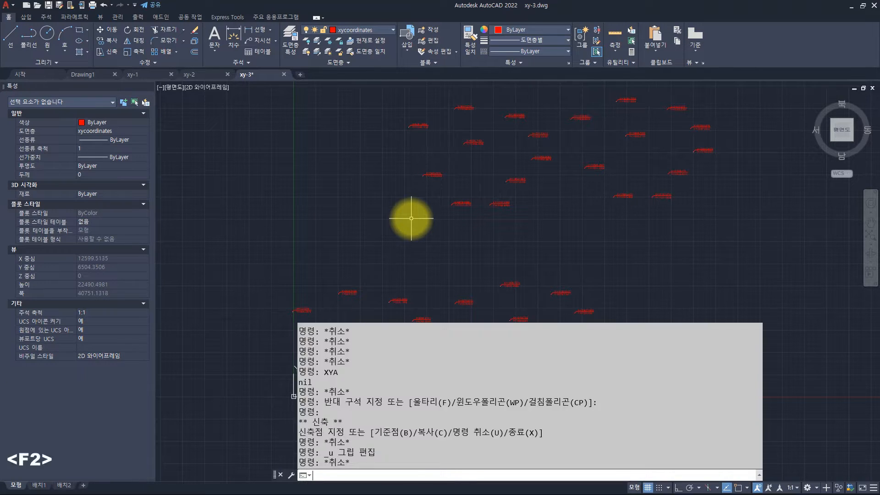
pyautogui.press('Escape')
pyautogui.press('Escape')
pyautogui.press('Escape')
pyautogui.press('Escape')
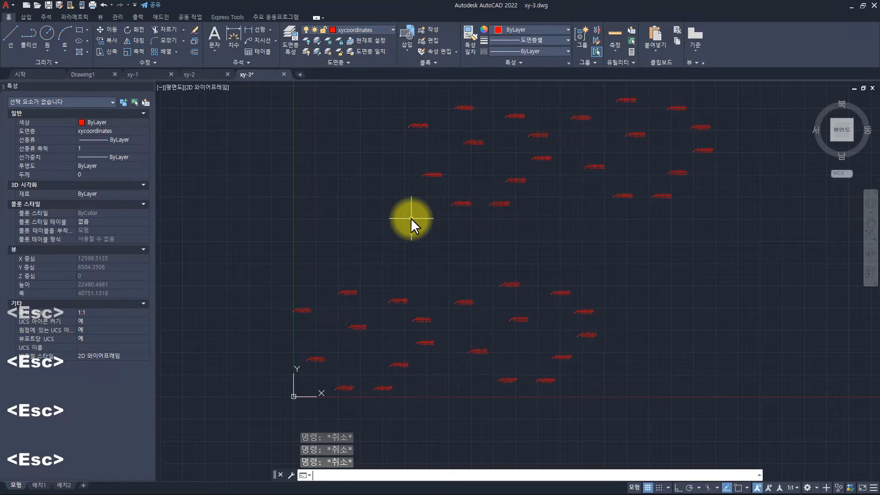
# Try the SAVE command on the xy-3 drawing and cancel its save-as dialog
pyautogui.write('save')
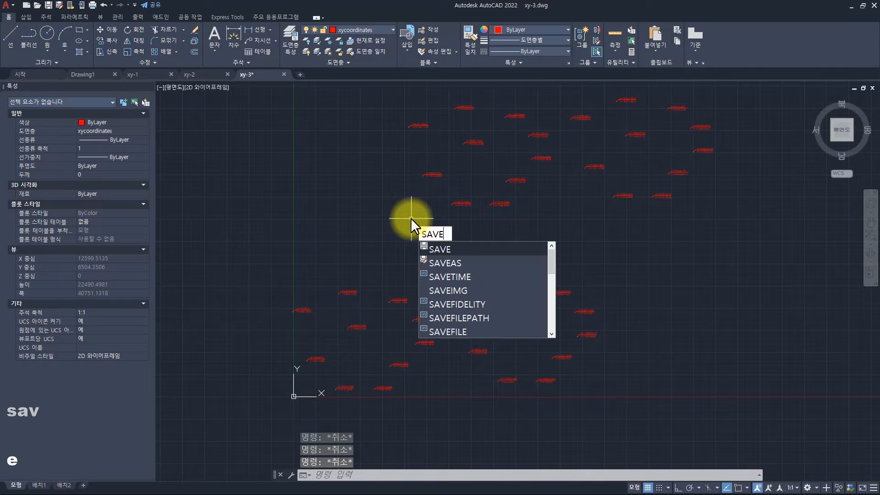
pyautogui.press('Escape')
pyautogui.write('qsave')
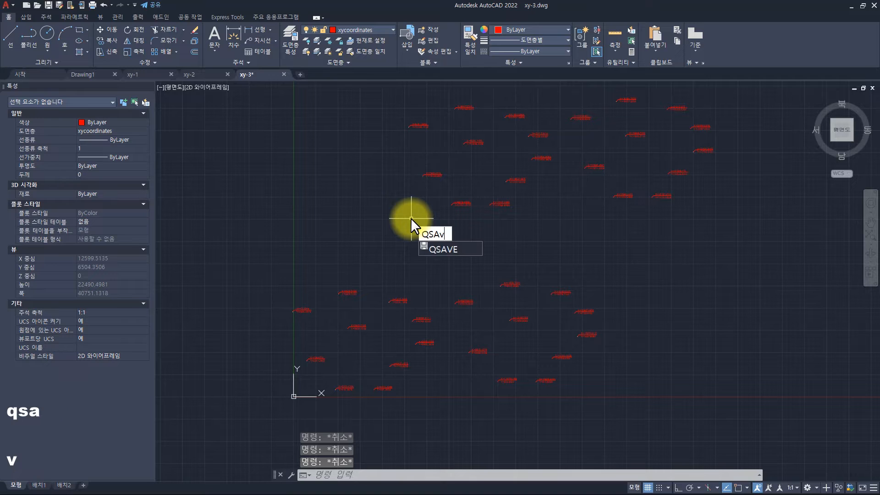
pyautogui.press('Escape')
pyautogui.press('Escape')
pyautogui.press('Escape')
pyautogui.write('save')
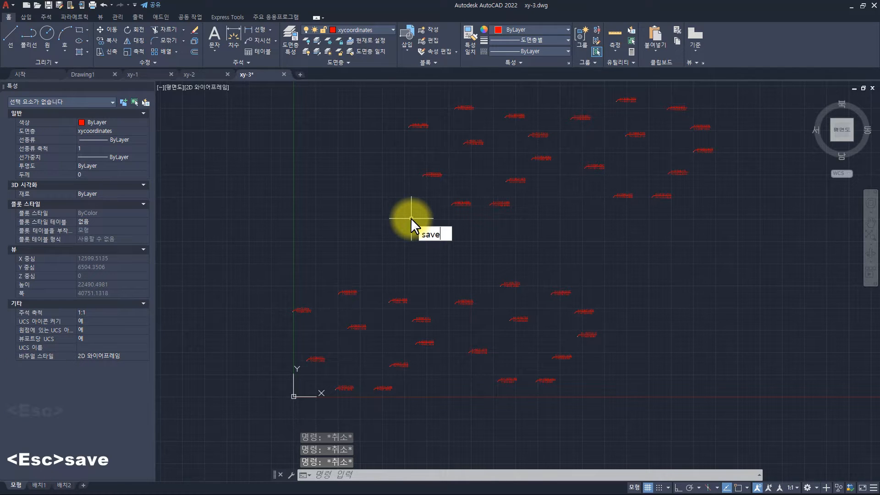
pyautogui.press('space')
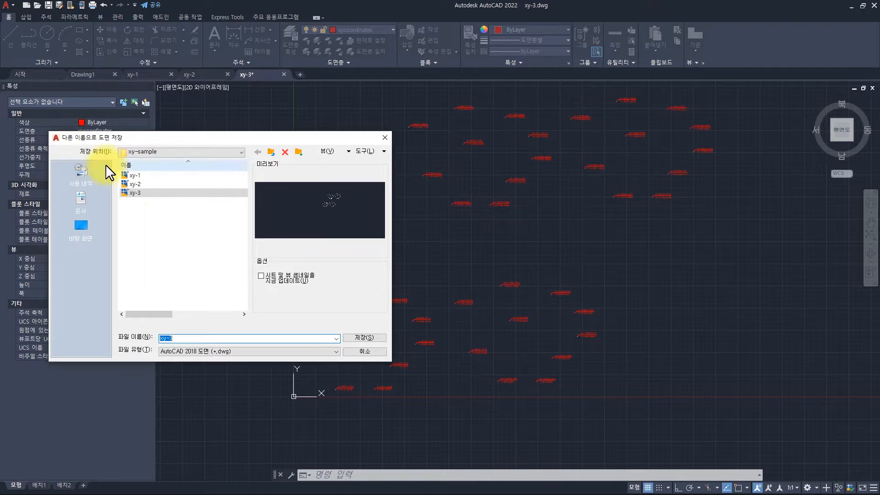
pyautogui.press('Escape')
pyautogui.press('Escape')
pyautogui.press('Escape')
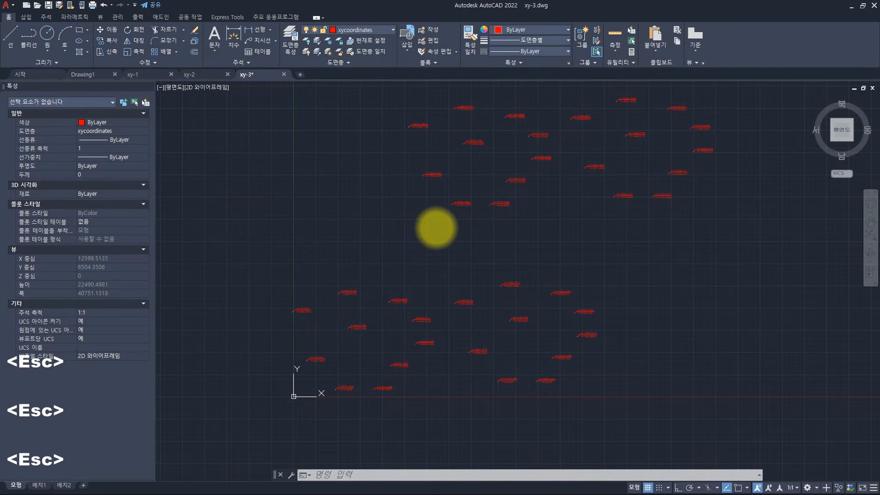
# Save the xy-3 drawing under its existing name with QSAVE
pyautogui.press('Escape')
pyautogui.write('qsave')
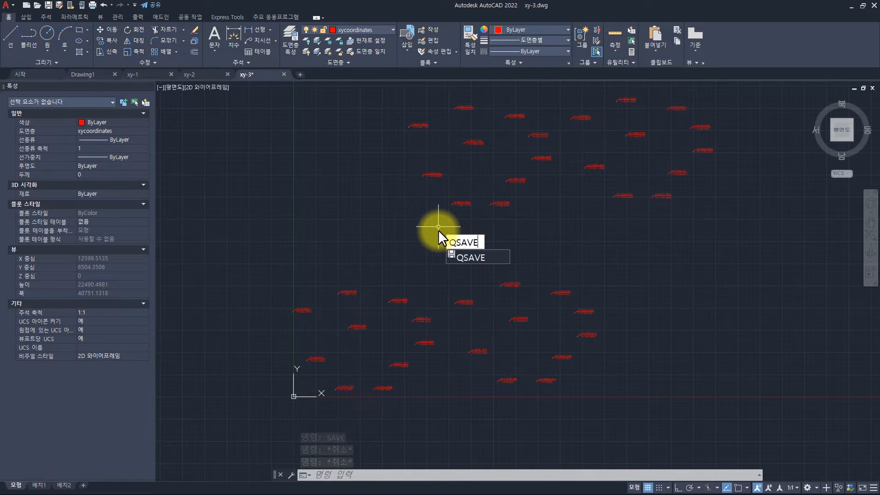
pyautogui.press('space')
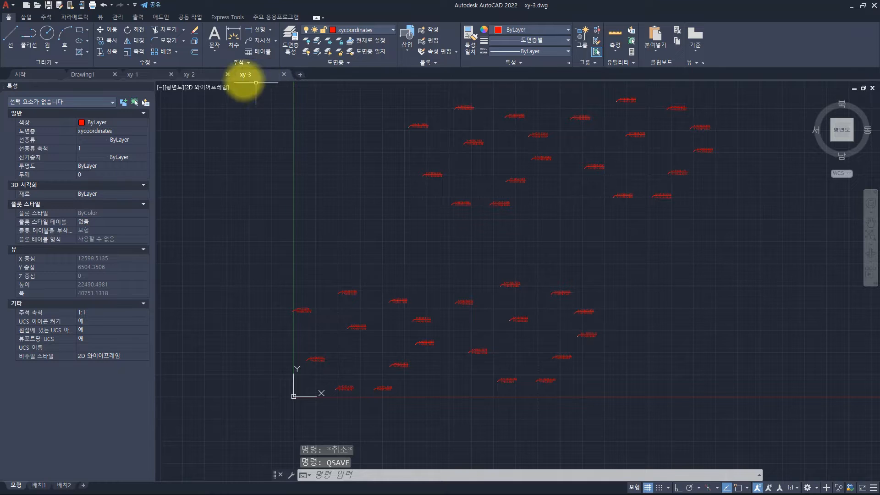
# Switch to File Explorer, open the xy-sample folder and locate the xy-3.bak backup file
pyautogui.hotkey('alt', 'Tab')
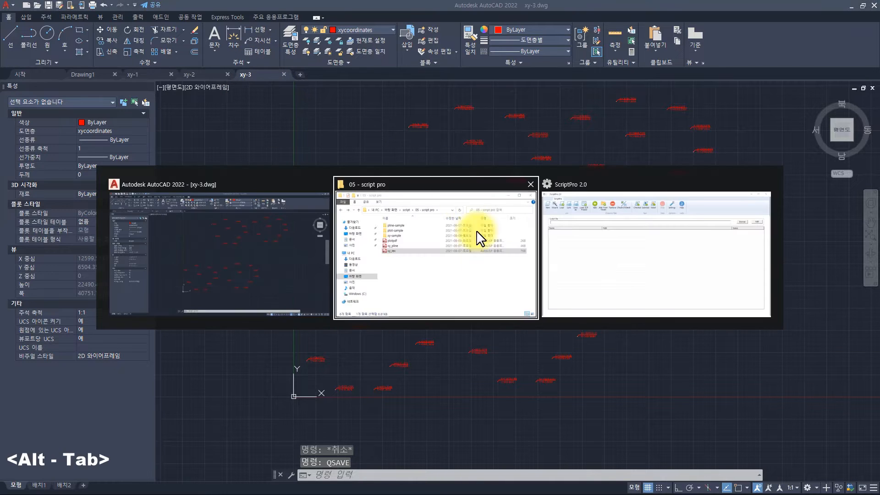
pyautogui.doubleClick(592, 234)
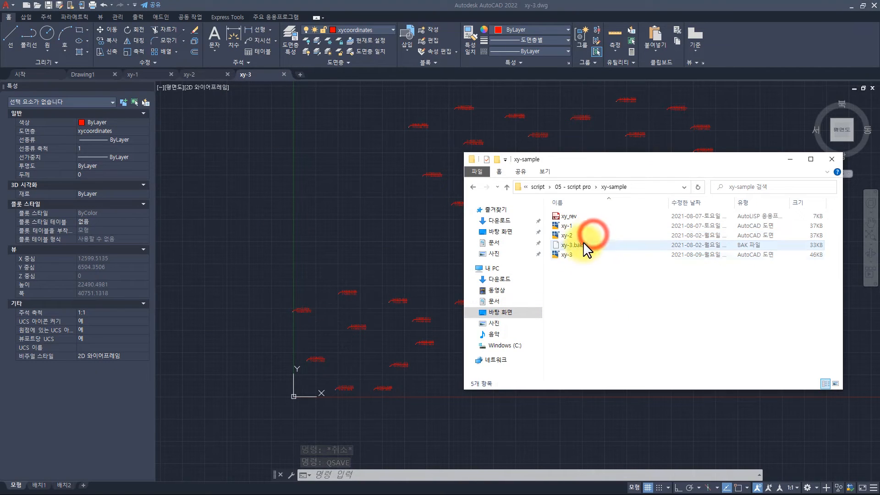
pyautogui.click(583, 242)
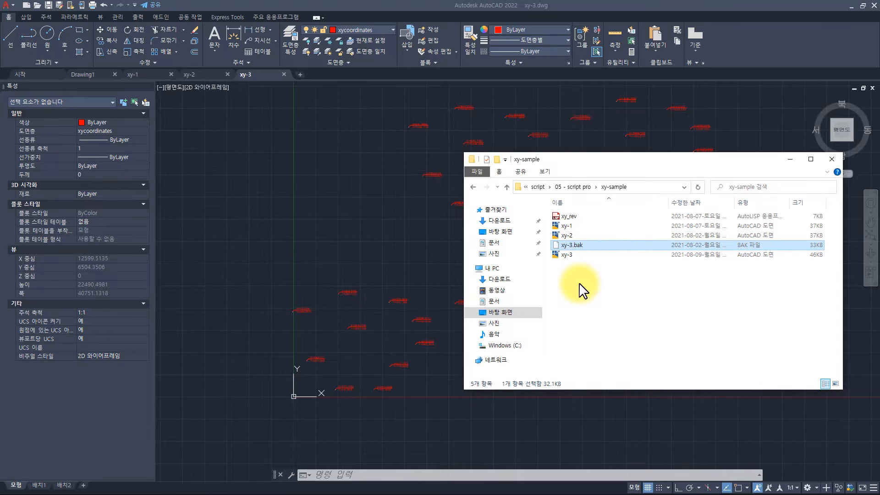
# Close the xy-3 drawing in AutoCAD and delete its drawing file from the xy-sample folder
pyautogui.click(283, 74)
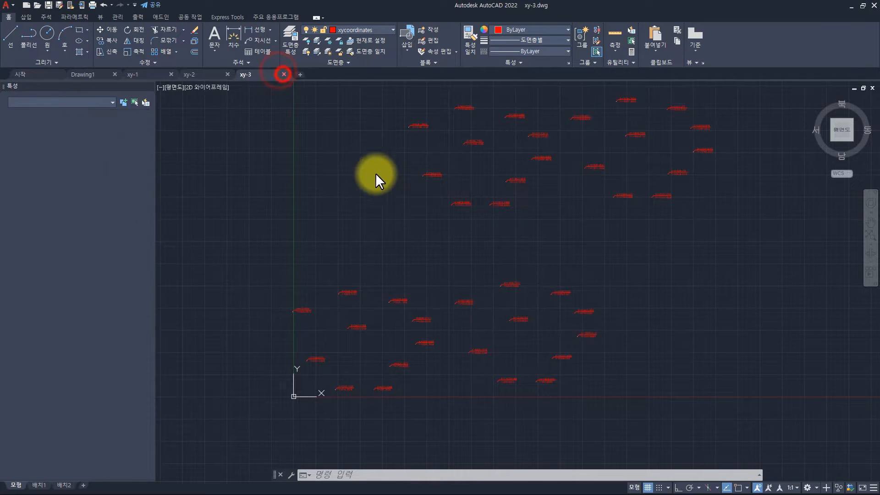
pyautogui.hotkey('alt', 'Tab')
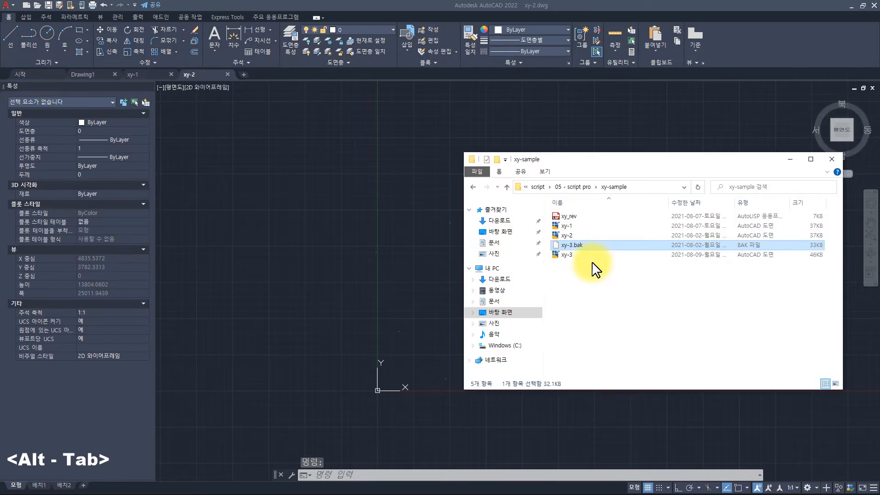
pyautogui.click(589, 254)
pyautogui.press('Delete')
pyautogui.press('Up')
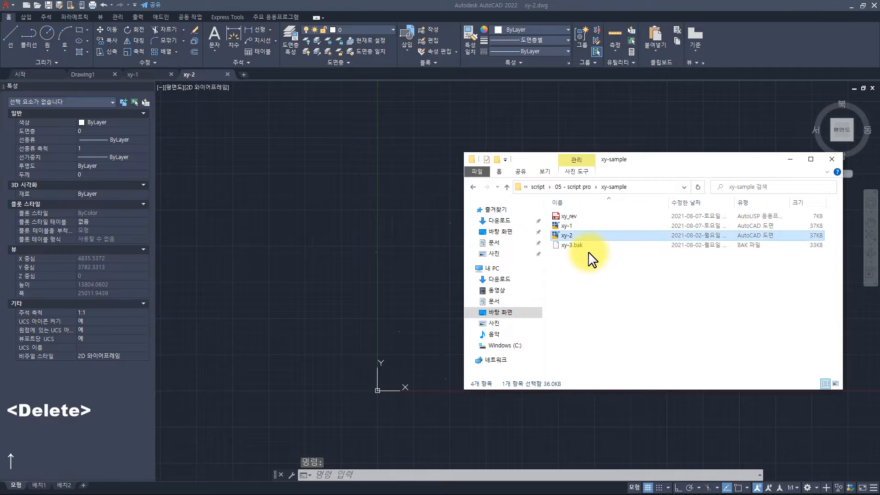
# Restore the unlabelled drawing by renaming the backup file xy-3.bak to xy-3.dwg
pyautogui.press('Down')
pyautogui.press('F2')
pyautogui.press('End')
pyautogui.press('BackSpace')
pyautogui.press('BackSpace')
pyautogui.press('BackSpace')
pyautogui.write('dwg')
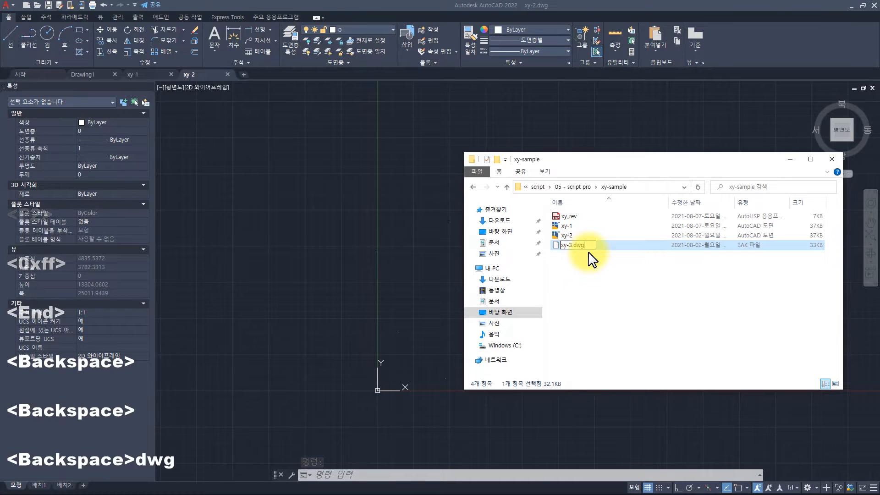
pyautogui.press('Return')
pyautogui.press('Return')
pyautogui.press('Escape')
pyautogui.press('Escape')
pyautogui.press('Escape')
pyautogui.press('Escape')
# Return to the xy-2 drawing and launch Notepad with a blank document over it
pyautogui.click(399, 229)
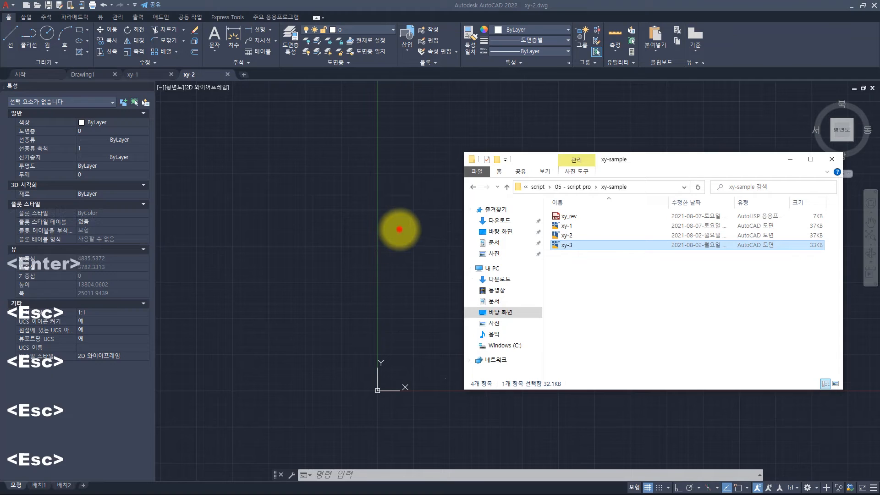
pyautogui.press('Escape')
pyautogui.press('Escape')
pyautogui.press('super+r')
pyautogui.write('notepad')
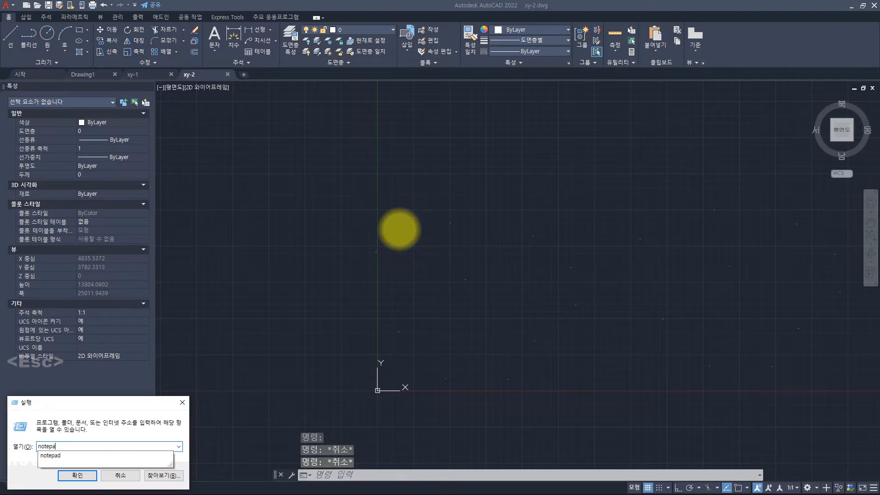
pyautogui.press('Return')
pyautogui.moveTo(668, 186); pyautogui.dragTo(436, 189)
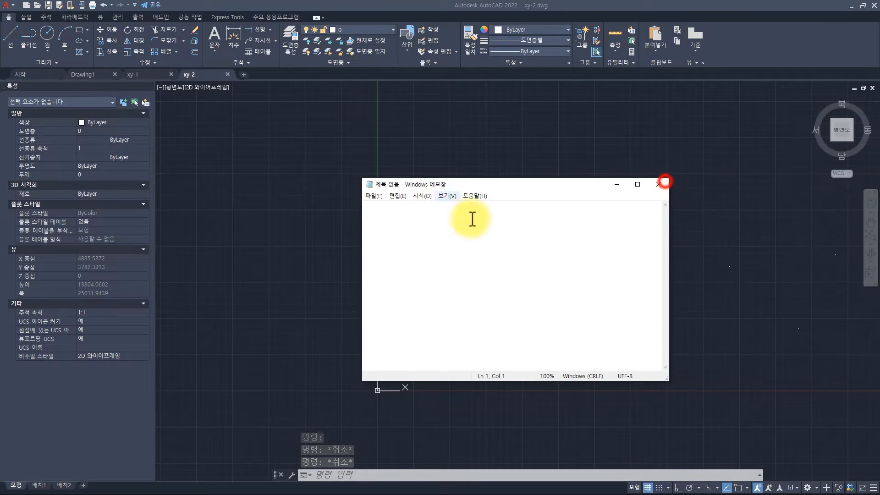
# Write the script in the blank Notepad document with xya and qsave on separate lines, ending with a line break
pyautogui.click(476, 231)
pyautogui.write('X')
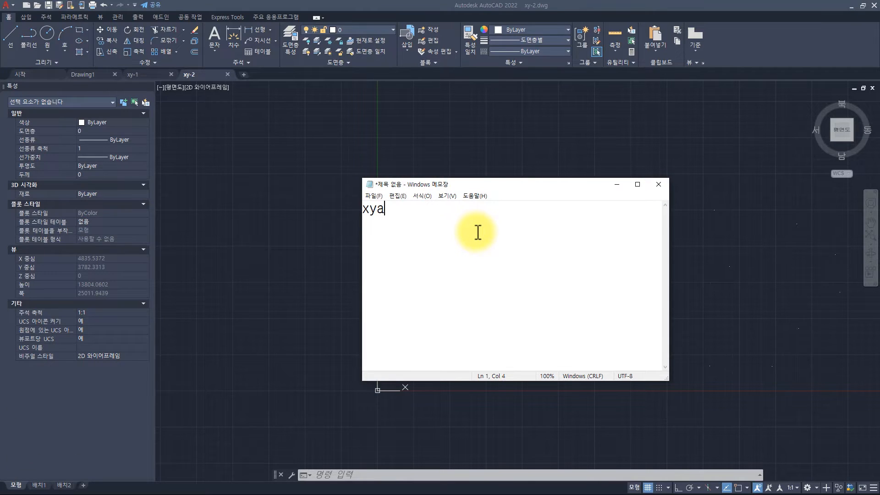
pyautogui.press('BackSpace')
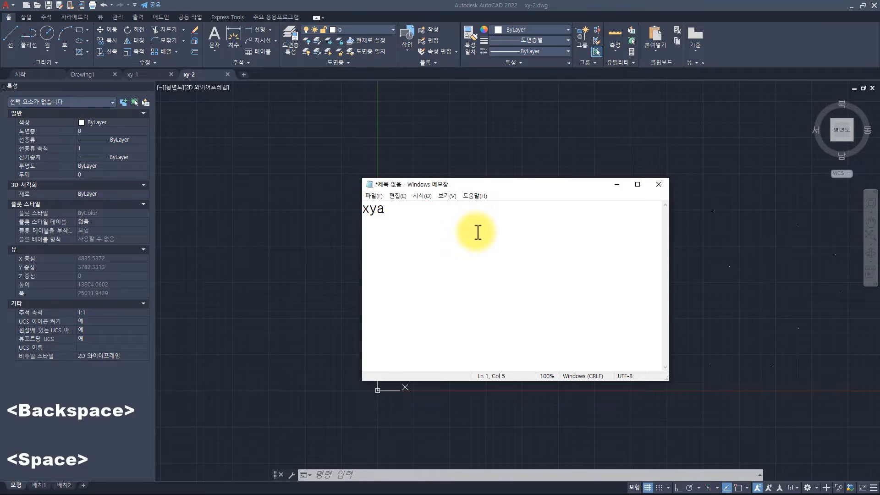
pyautogui.press('BackSpace')
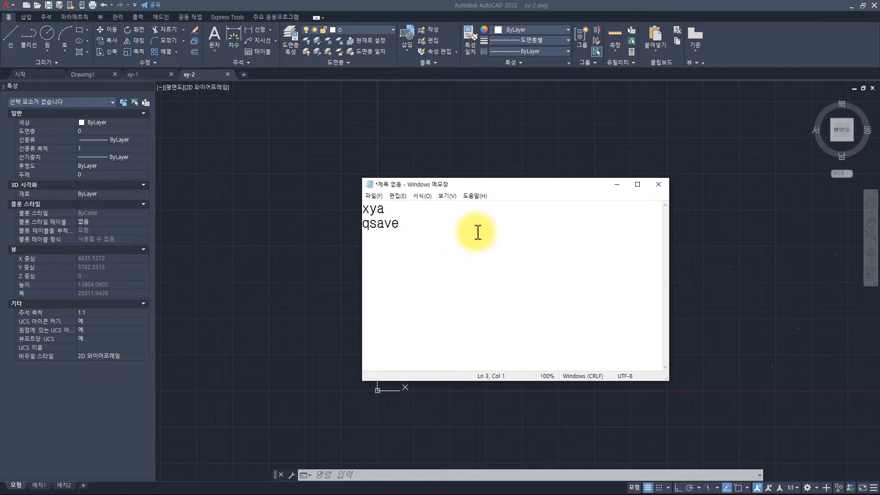
# Save the script as xy.scr with the all-files type in the xy-sample folder and close Notepad
pyautogui.hotkey('ctrl', 's')
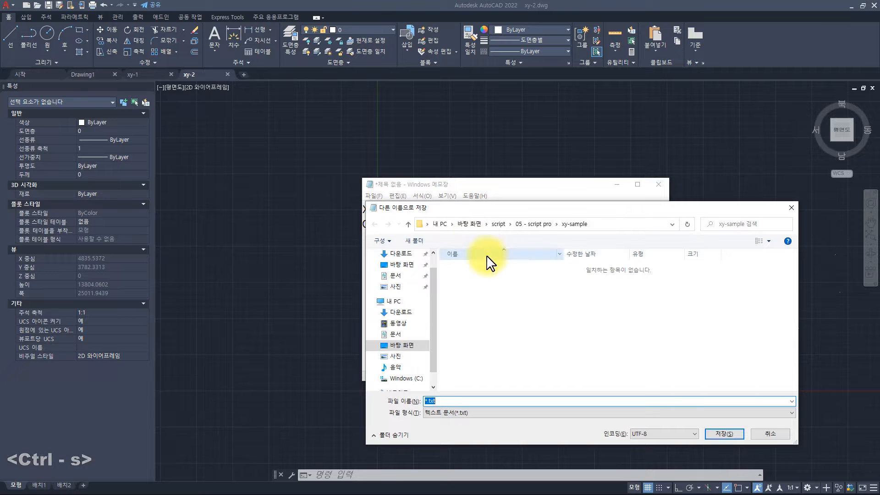
pyautogui.doubleClick(477, 287)
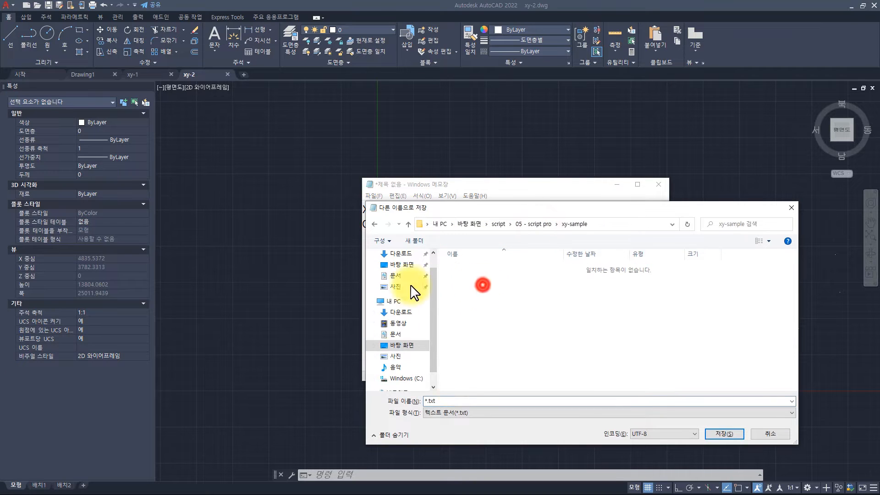
pyautogui.click(456, 413)
pyautogui.click(443, 429)
pyautogui.press('BackSpace')
pyautogui.press('BackSpace')
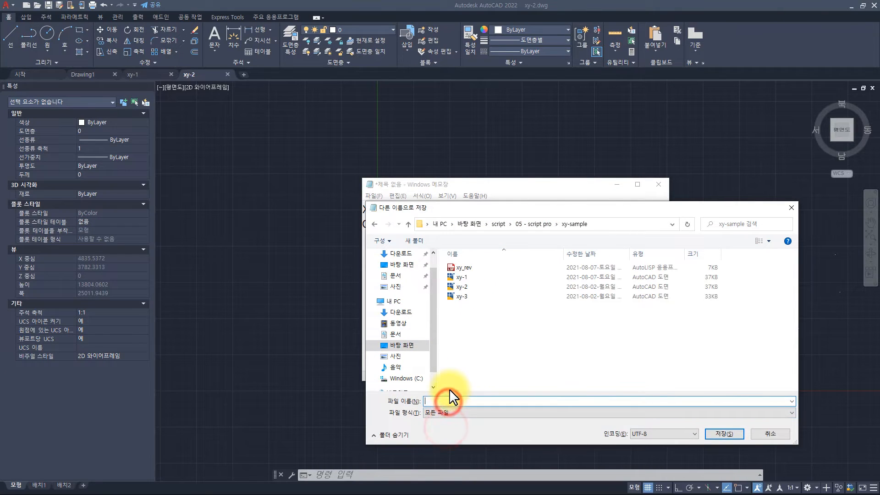
pyautogui.write('xy.scr')
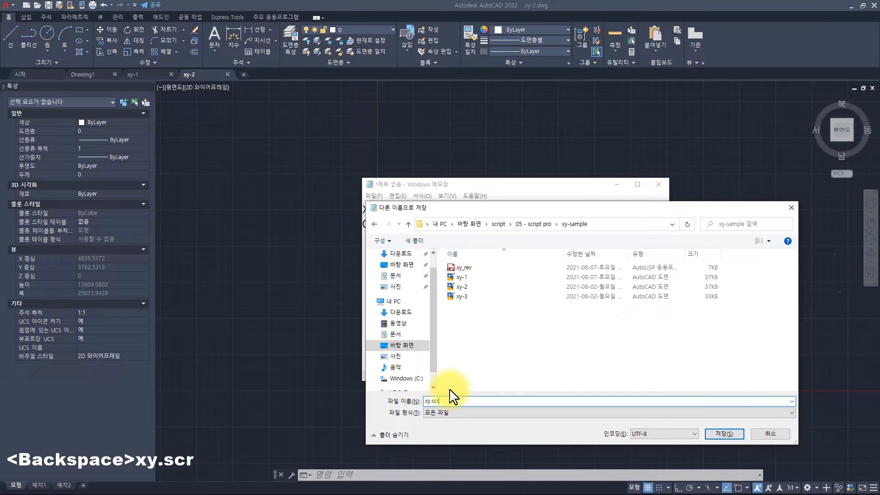
pyautogui.press('Return')
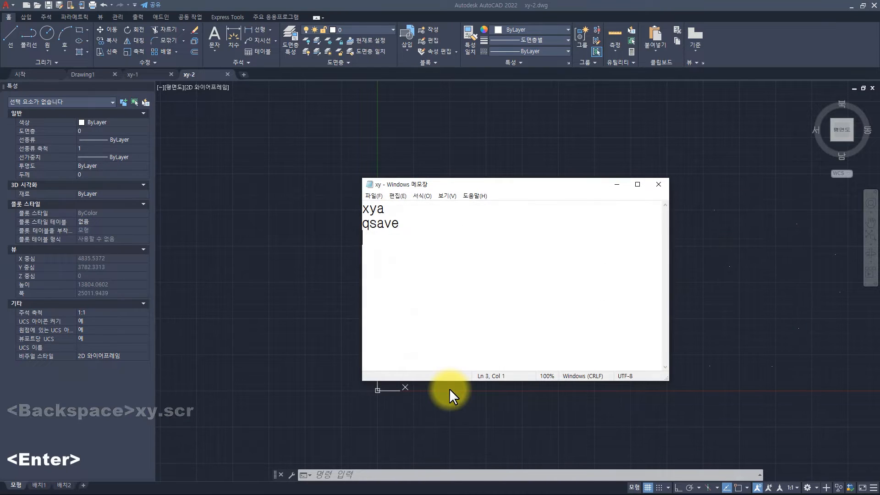
pyautogui.click(433, 252)
pyautogui.hotkey('alt', 'F4')
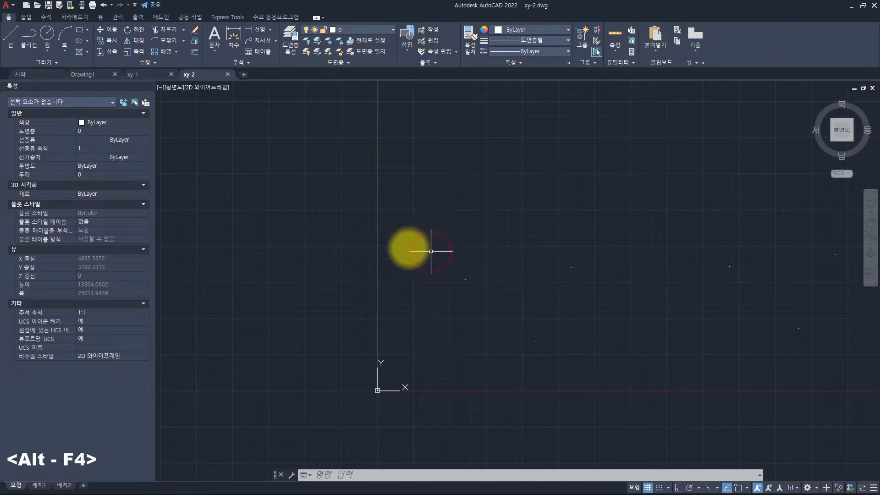
# Close the xy-2 and xy-1 drawings in AutoCAD and switch to the ScriptPro 2.0 window
pyautogui.click(227, 75)
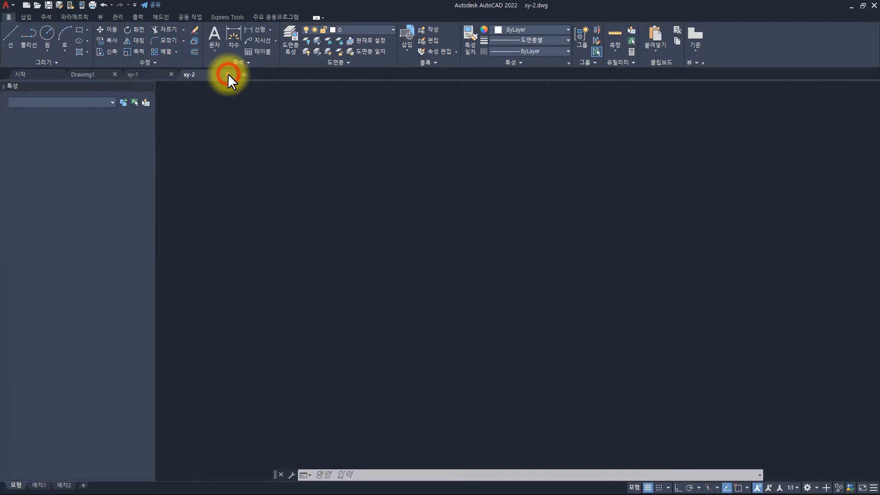
pyautogui.click(173, 73)
pyautogui.hotkey('alt', 'Tab')
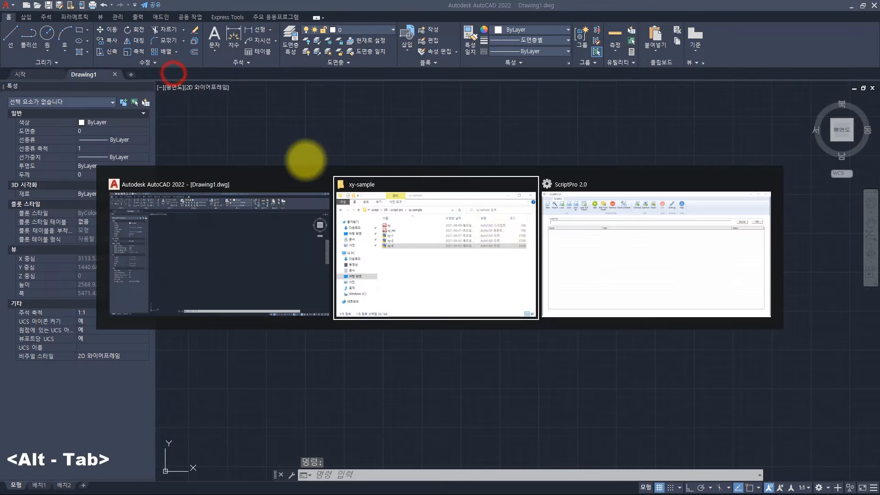
pyautogui.click(585, 250)
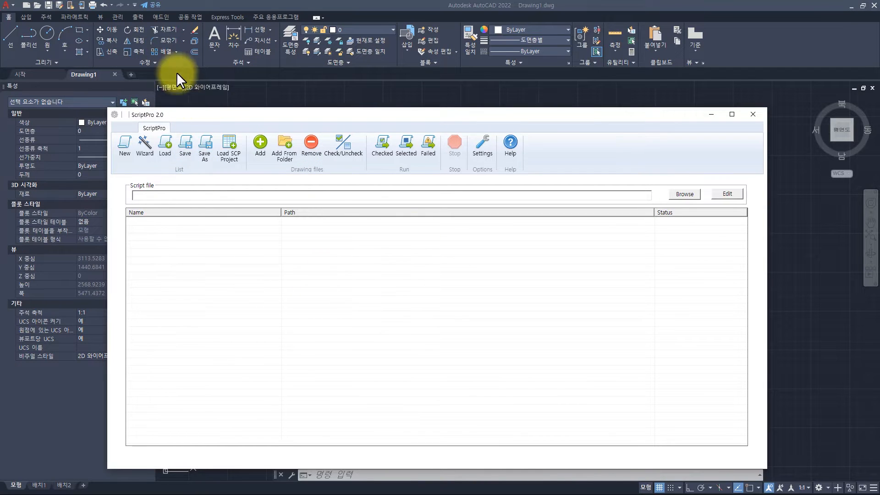
pyautogui.click(407, 279)
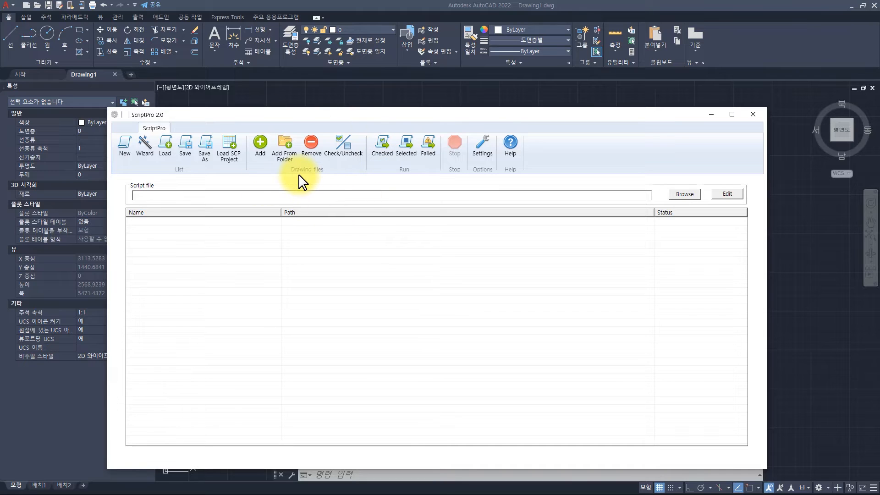
# Add the drawings xy-1, xy-2 and xy-3 from the desktop's script > 05 - script pro > xy-sample folder as individual files
pyautogui.click(266, 147)
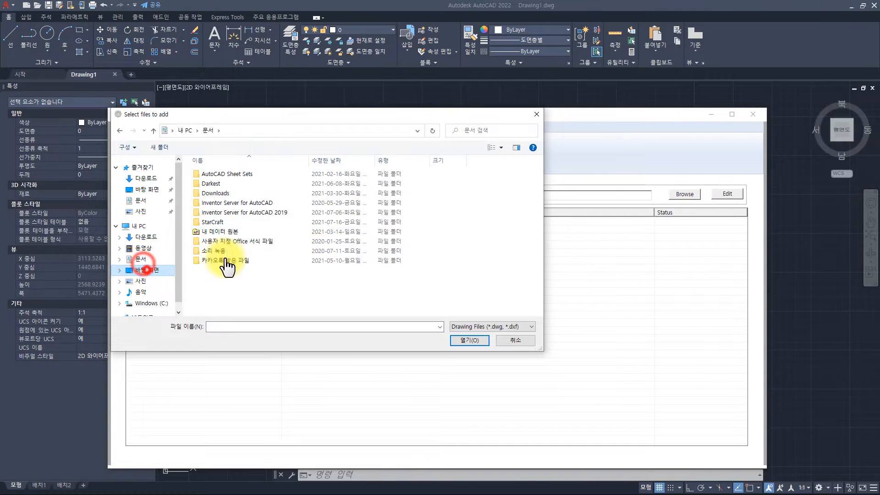
pyautogui.click(146, 270)
pyautogui.doubleClick(512, 183)
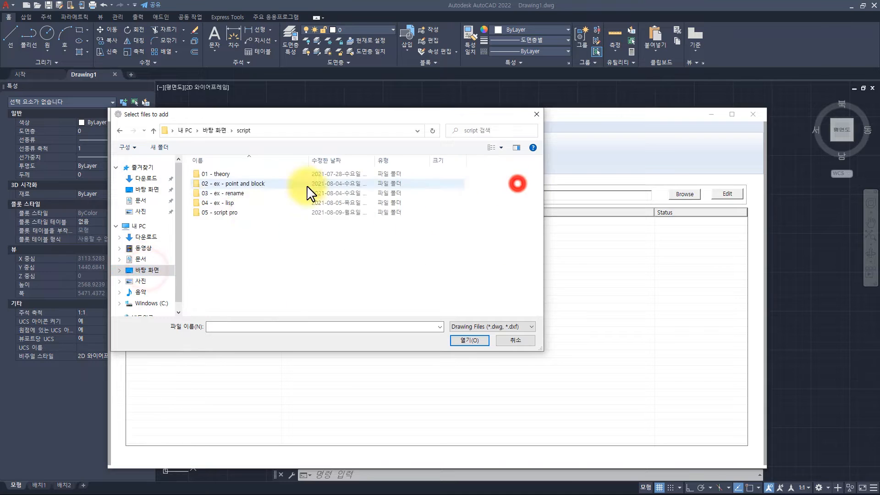
pyautogui.doubleClick(238, 212)
pyautogui.click(233, 192)
pyautogui.doubleClick(233, 191)
pyautogui.moveTo(252, 255); pyautogui.dragTo(247, 114)
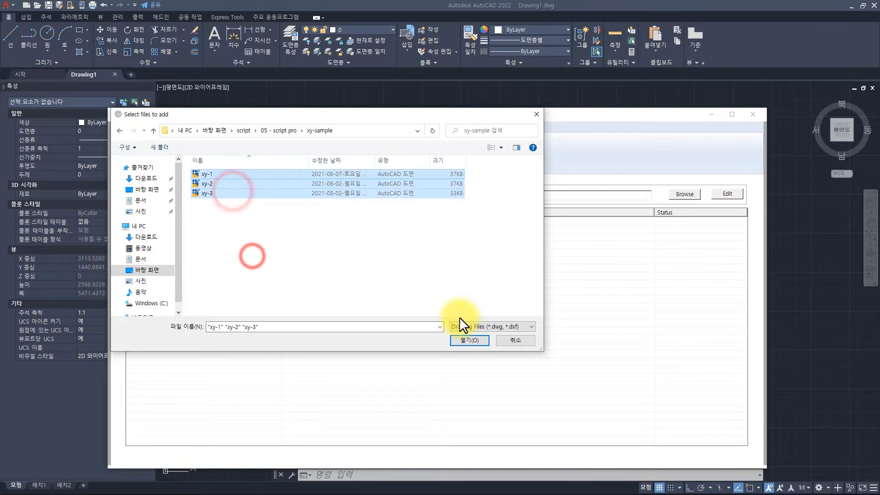
pyautogui.click(460, 340)
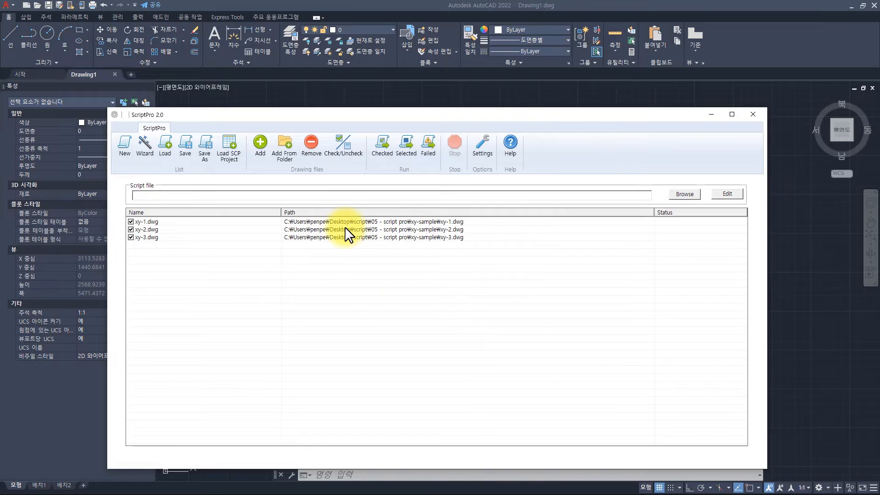
# Remove all drawings from the ScriptPro drawing list
pyautogui.click(359, 290)
pyautogui.hotkey('ctrl', 'a')
pyautogui.click(311, 142)
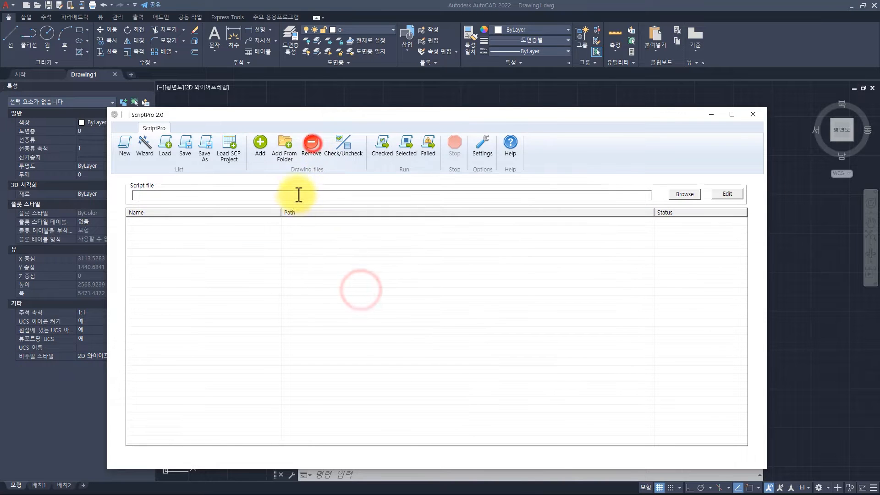
# Add the drawings to the list by folder, choosing 05 - script pro inside the script folder
pyautogui.click(288, 152)
pyautogui.scroll(-3, 397, 244)
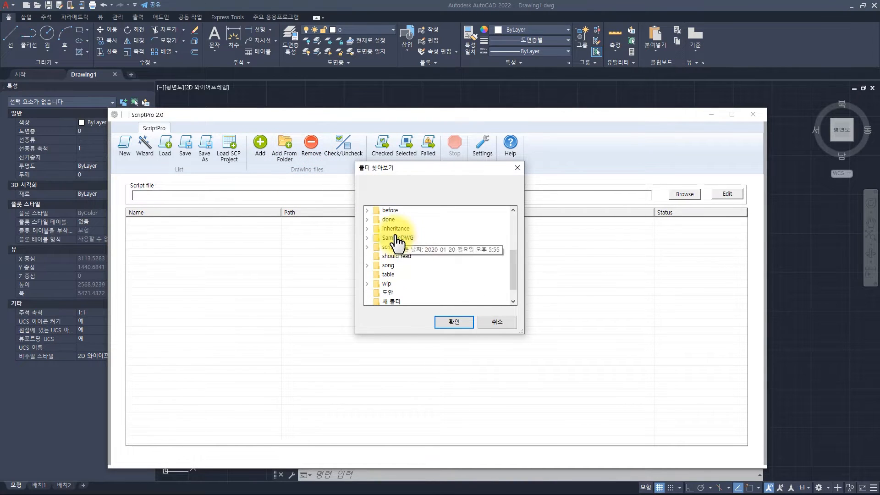
pyautogui.doubleClick(389, 247)
pyautogui.doubleClick(422, 292)
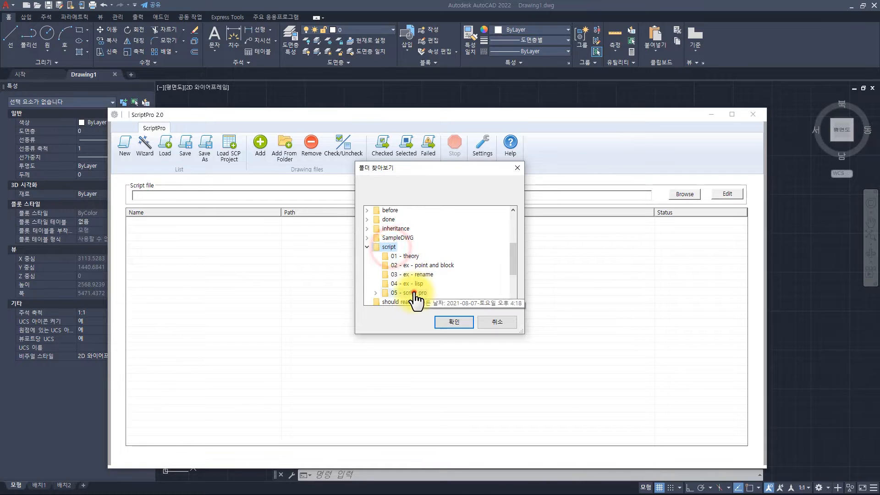
pyautogui.click(413, 292)
pyautogui.click(448, 322)
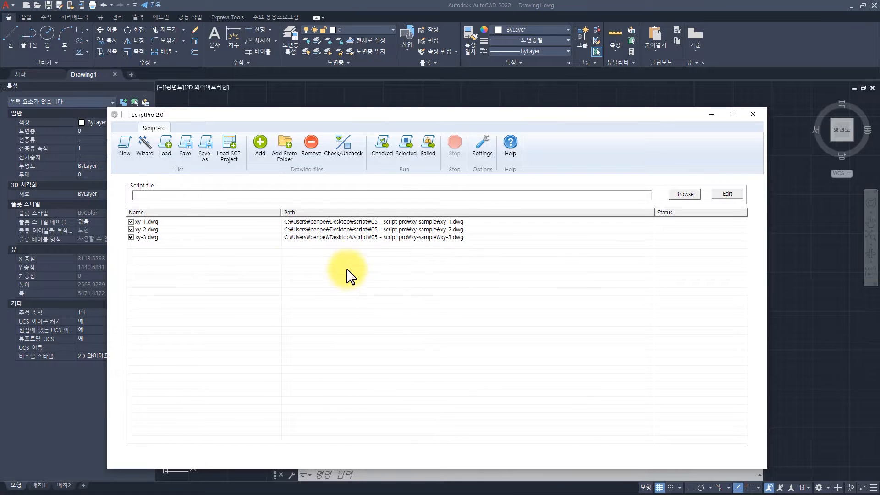
# Set the script file to xy.scr from the xy-sample folder
pyautogui.click(149, 195)
pyautogui.click(678, 195)
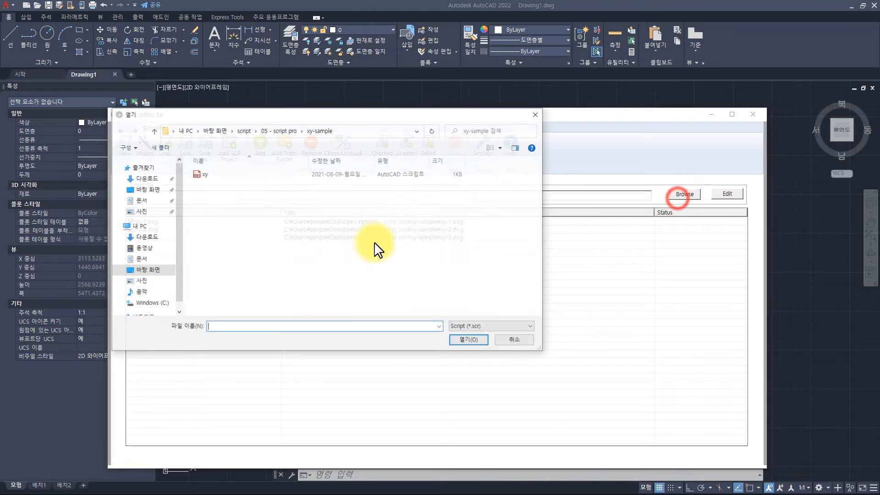
pyautogui.click(352, 249)
pyautogui.click(227, 173)
pyautogui.doubleClick(227, 173)
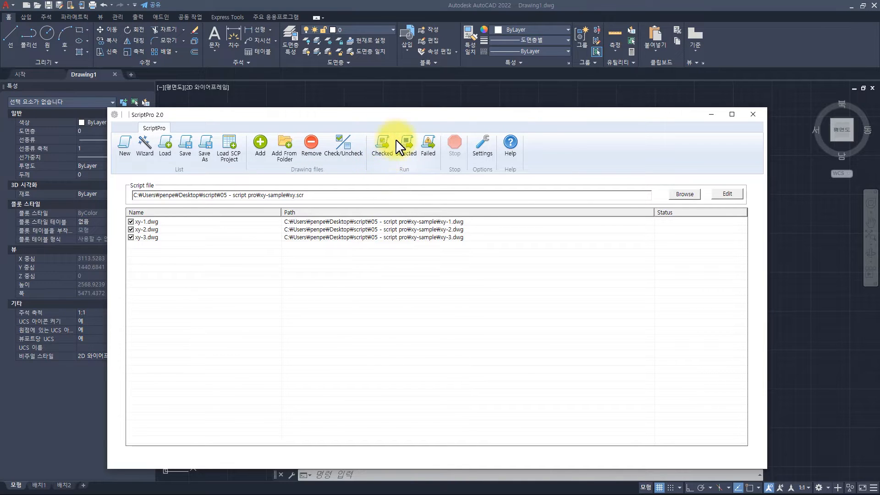
pyautogui.click(384, 221)
pyautogui.keyDown('ctrl'); pyautogui.click(384, 237); pyautogui.keyUp('ctrl')
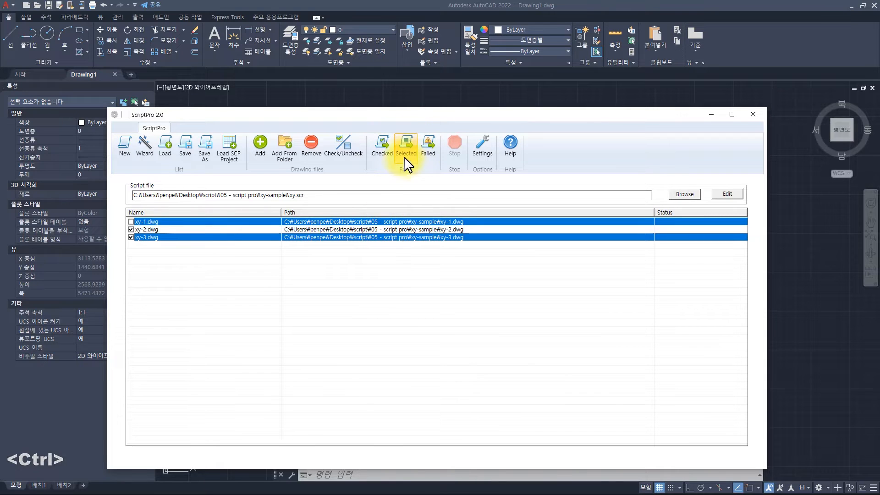
pyautogui.click(401, 254)
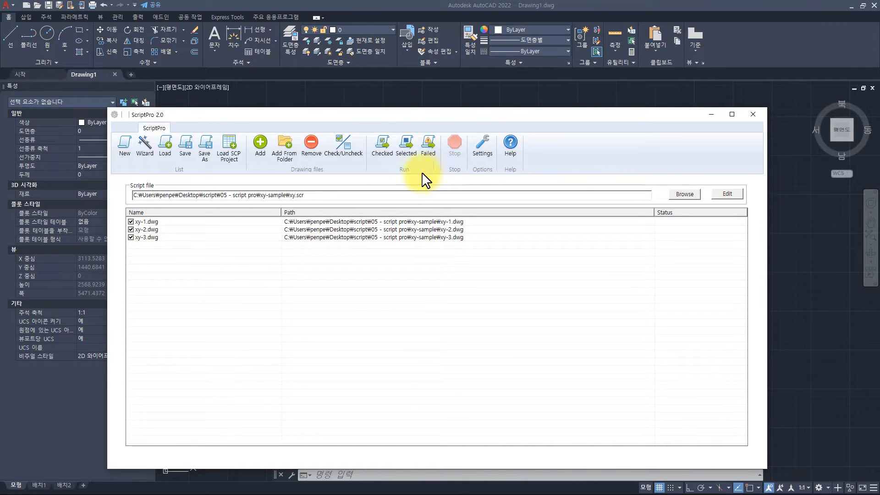
# Run the xy.scr script on all checked drawings in the list
pyautogui.click(383, 146)
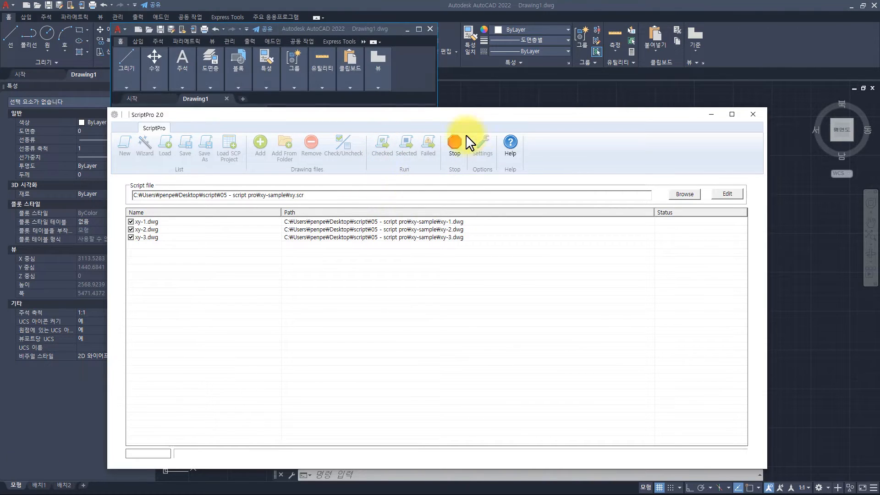
pyautogui.press('alt')
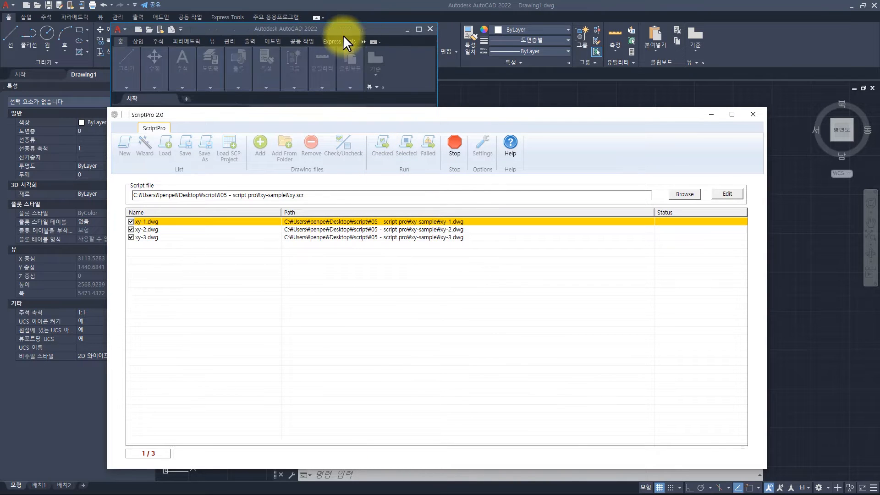
pyautogui.click(343, 33)
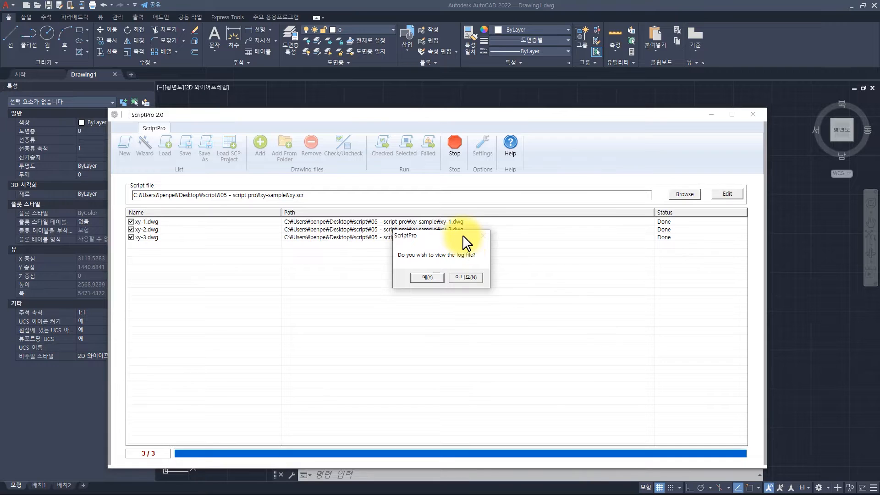
# View the run's log file enlarged, examine the processing status and executed commands for each drawing, and close it
pyautogui.click(427, 278)
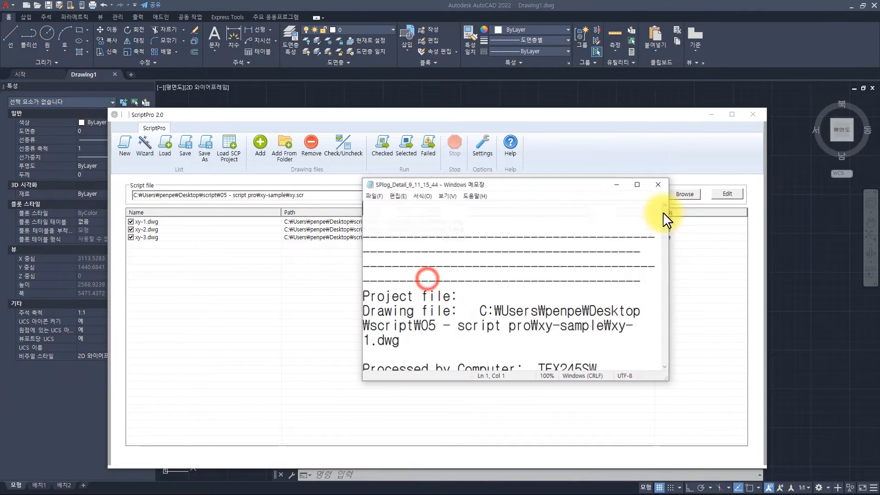
pyautogui.doubleClick(587, 184)
pyautogui.scroll(-20, 408, 203)
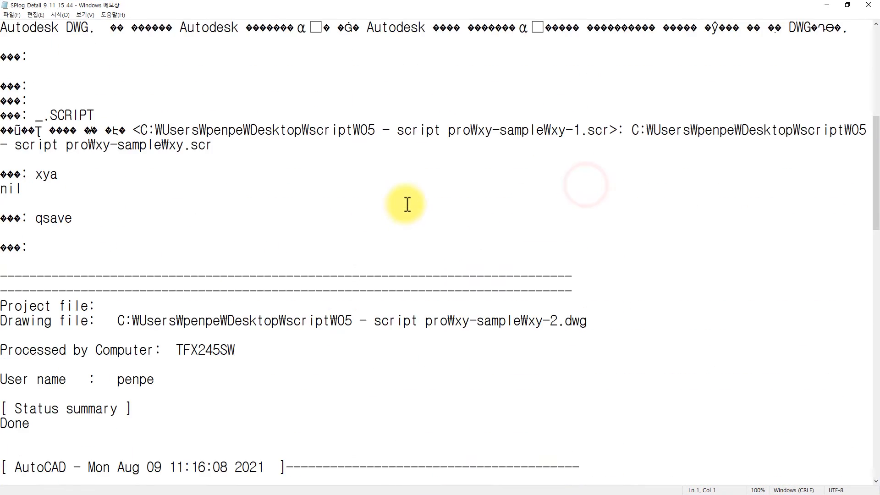
pyautogui.scroll(-4, 407, 203)
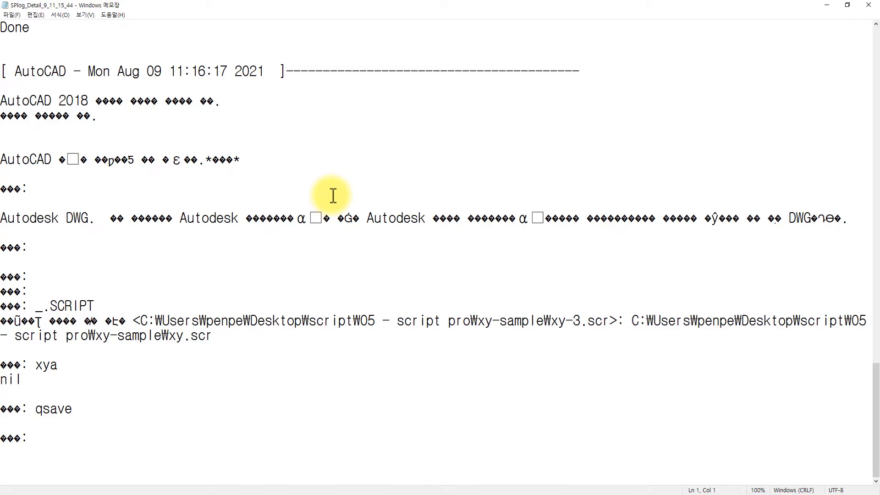
pyautogui.scroll(16, 333, 196)
pyautogui.moveTo(325, 231); pyautogui.dragTo(351, 357)
pyautogui.click(352, 300)
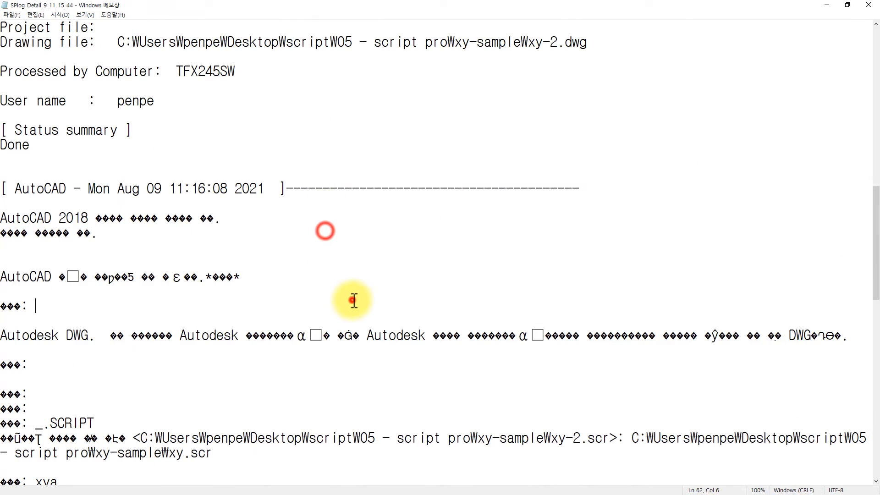
pyautogui.scroll(9, 354, 301)
pyautogui.scroll(1, 362, 292)
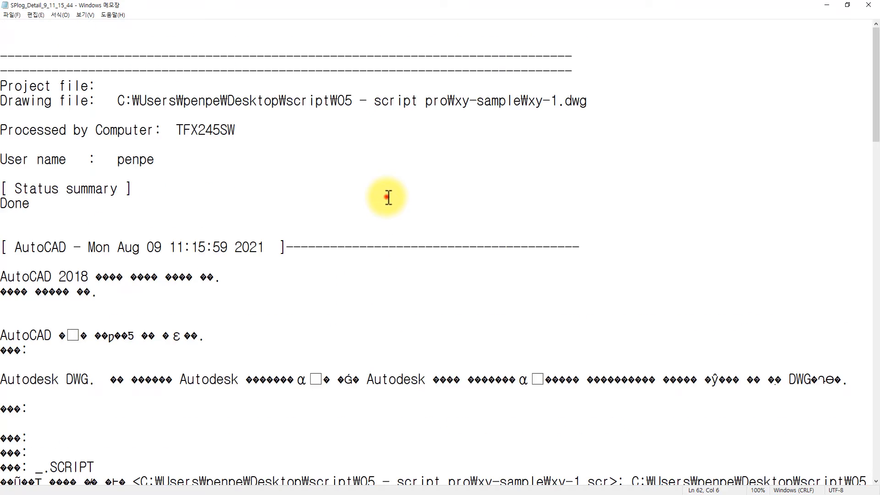
pyautogui.hotkey('alt', 'F4')
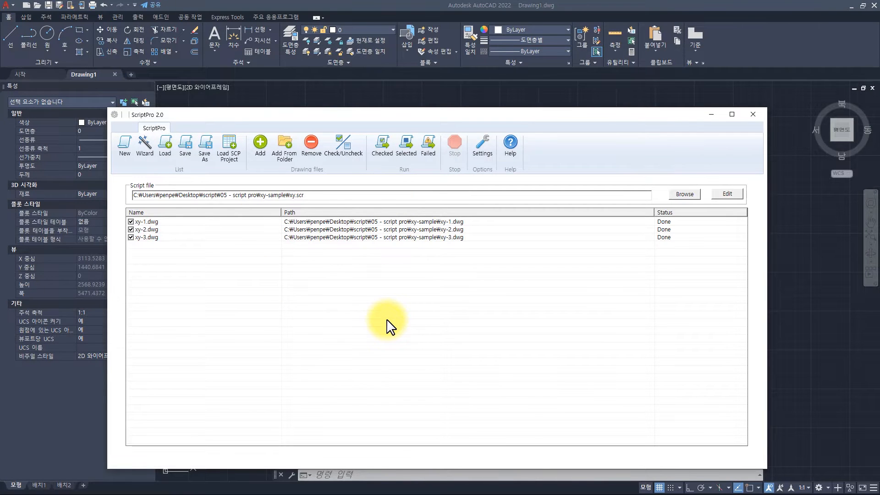
# Switch to the xy-sample folder in File Explorer to check the processed drawings and backup files
pyautogui.hotkey('alt', 'Tab')
pyautogui.hotkey('alt', 'Tab')
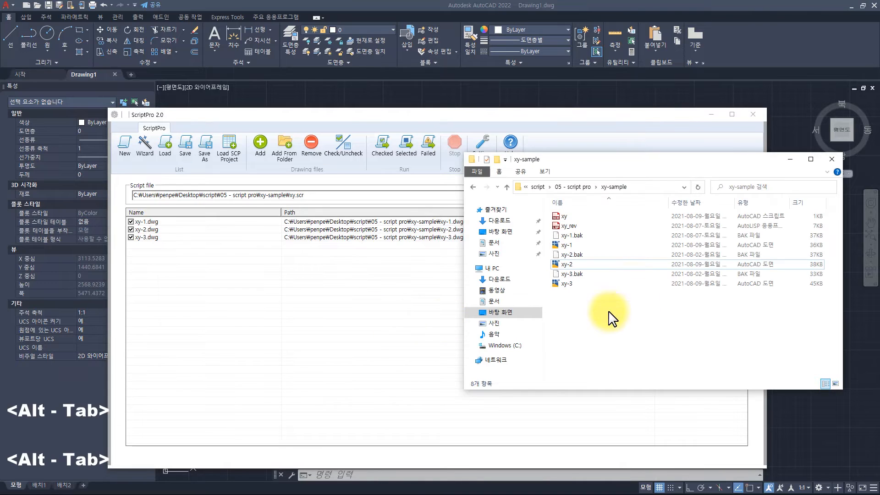
# Open xy-1, xy-2 and xy-3 together in AutoCAD to check their coordinate labels, and close all three drawings
pyautogui.click(600, 245)
pyautogui.keyDown('ctrl'); pyautogui.click(587, 264); pyautogui.keyUp('ctrl')
pyautogui.keyDown('ctrl'); pyautogui.click(586, 285); pyautogui.keyUp('ctrl')
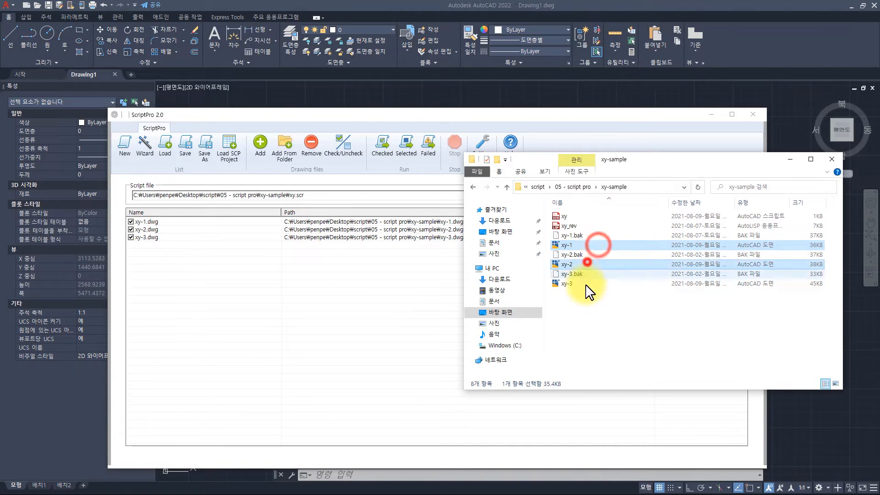
pyautogui.moveTo(575, 246); pyautogui.dragTo(395, 73)
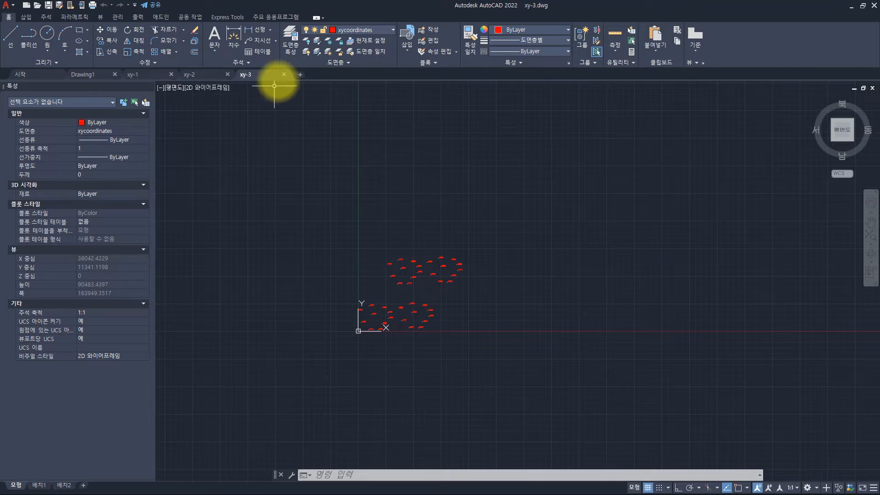
pyautogui.click(284, 74)
pyautogui.click(228, 74)
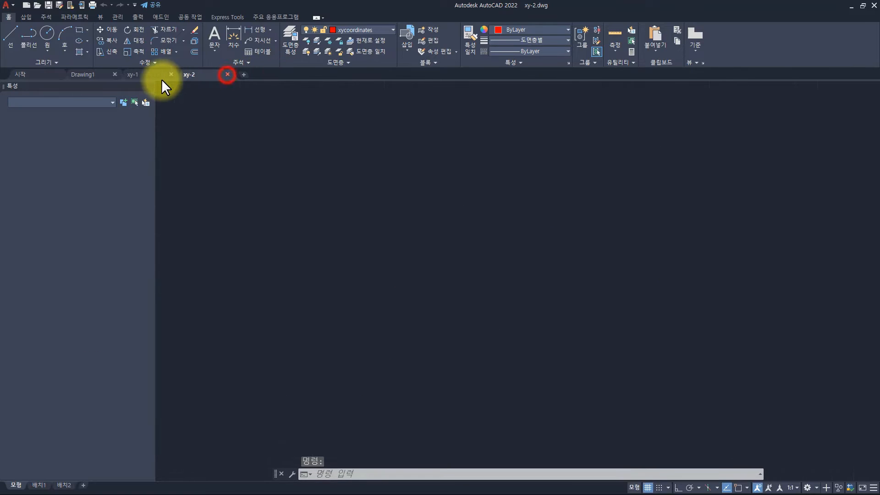
pyautogui.click(173, 75)
# Switch to File Explorer and go from the xy-sample folder to the pline-sample folder inside 05 - script pro
pyautogui.hotkey('alt', 'Tab')
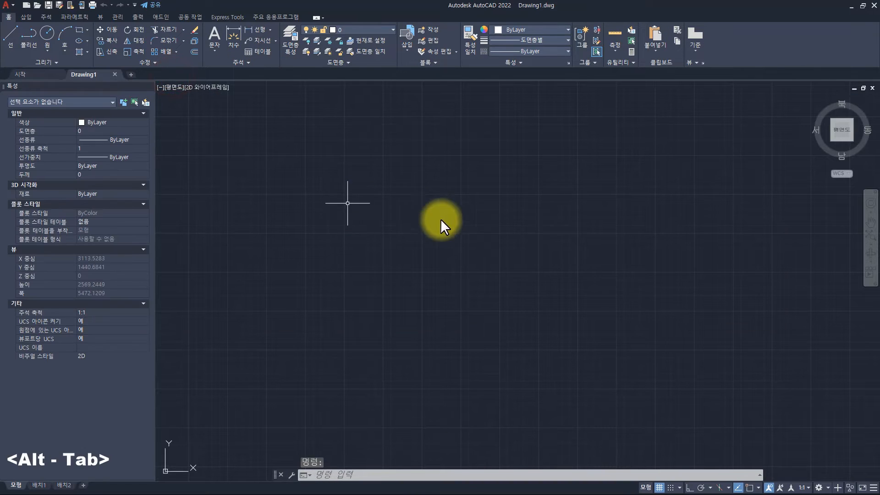
pyautogui.click(604, 258)
pyautogui.hotkey('alt', 'Tab')
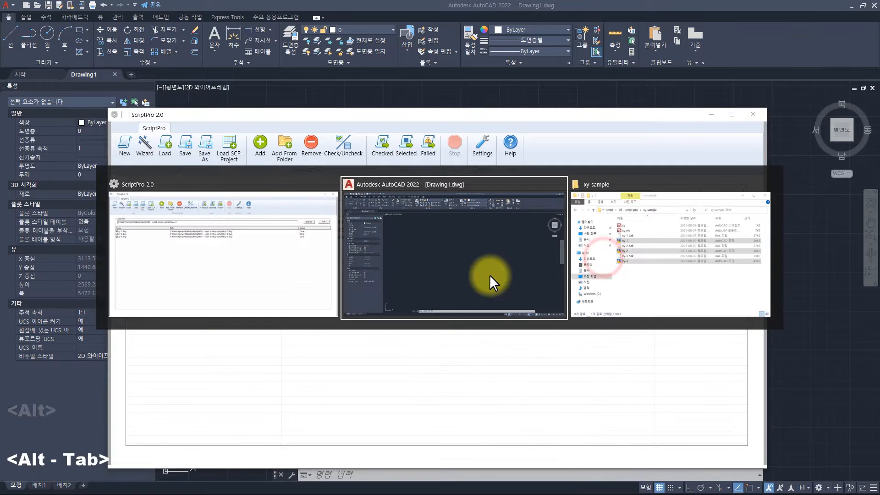
pyautogui.click(639, 258)
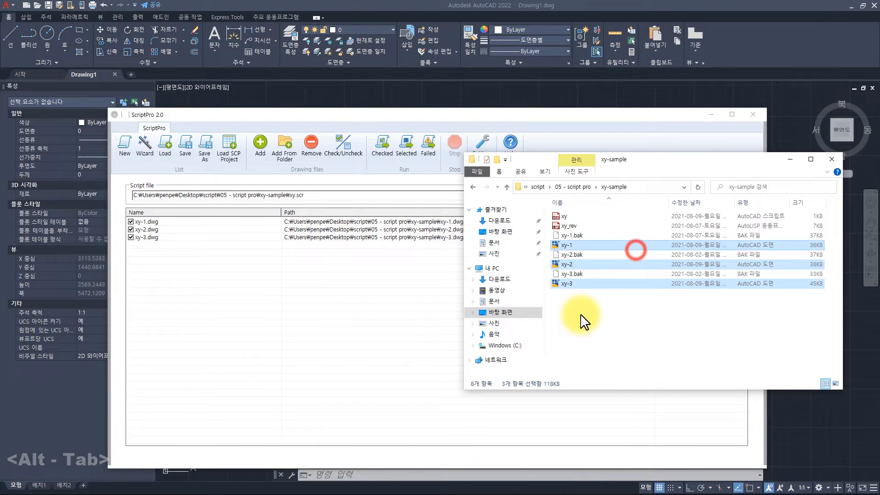
pyautogui.hotkey('alt', 'Up')
pyautogui.click(604, 306)
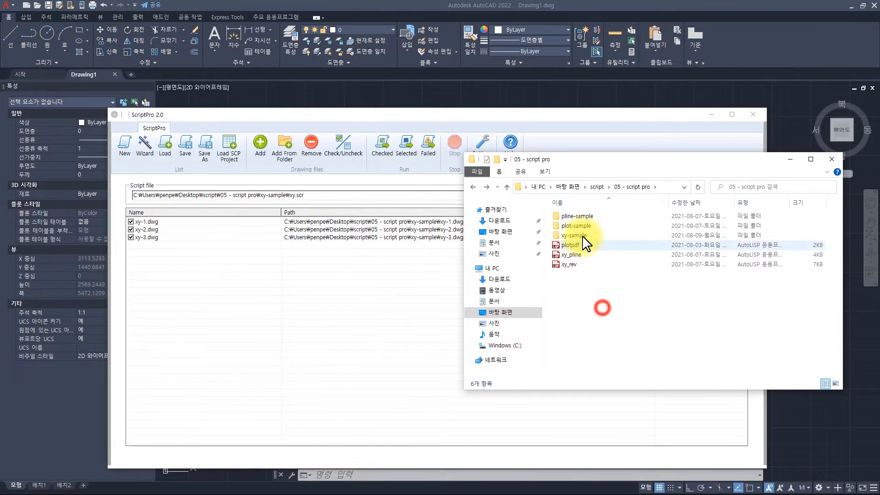
pyautogui.doubleClick(583, 216)
pyautogui.click(600, 303)
# Open the drawings pline-1, pline-2 and pline-3 from the pline-sample folder together in AutoCAD
pyautogui.click(583, 217)
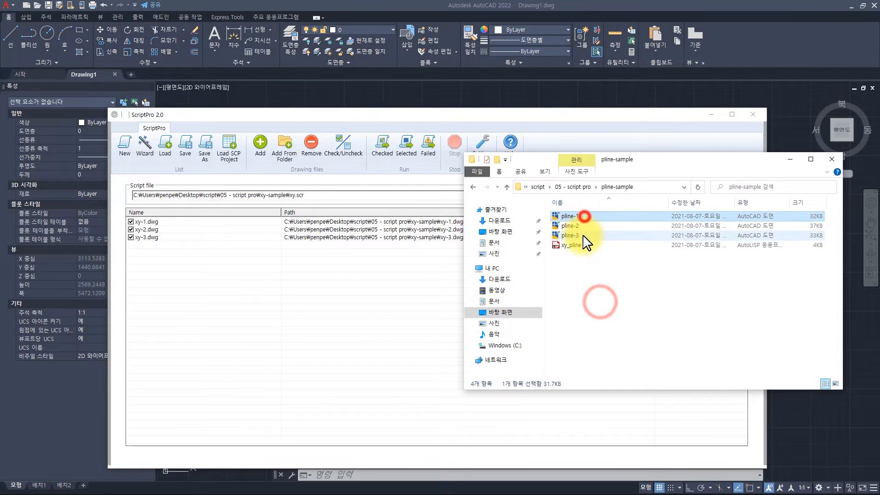
pyautogui.keyDown('shift'); pyautogui.click(583, 236); pyautogui.keyUp('shift')
pyautogui.moveTo(581, 226)
pyautogui.mouseDown()
pyautogui.moveTo(337, 65)
pyautogui.moveTo(340, 77)
pyautogui.mouseUp()
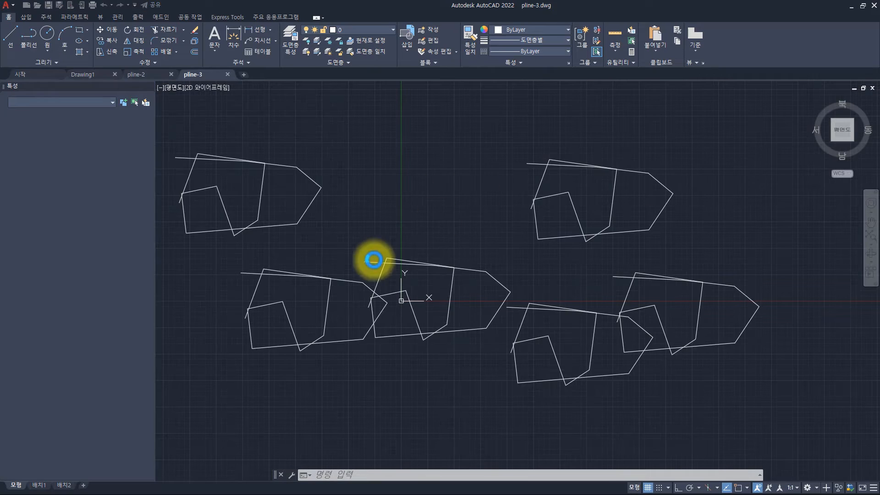
pyautogui.press('Escape')
pyautogui.press('Escape')
pyautogui.press('Escape')
pyautogui.press('Escape')
pyautogui.press('Escape')
pyautogui.press('Escape')
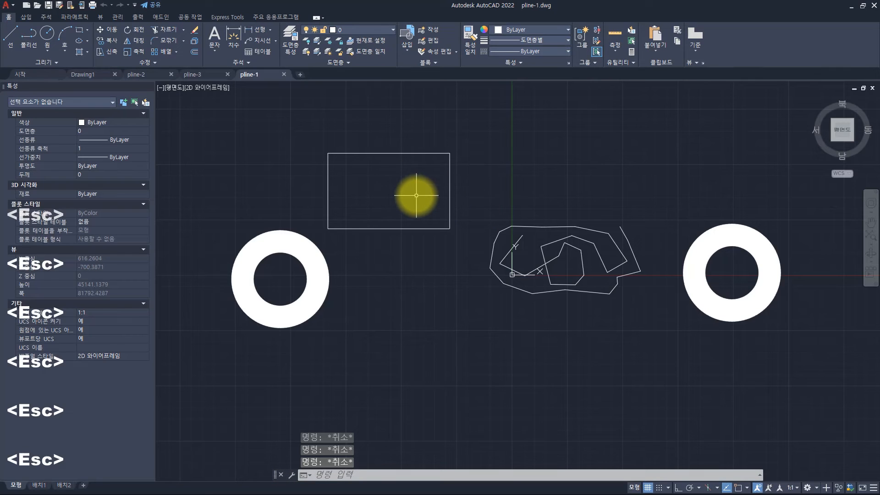
# Run the XYPL command in pline-1 to label the polyline vertices, and inspect the label at the rectangle's upper-right corner
pyautogui.write('Y')
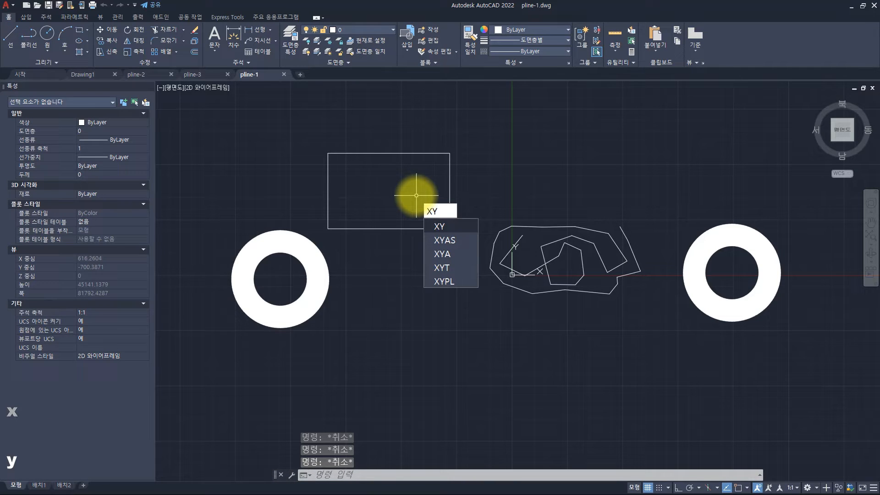
pyautogui.write('pl')
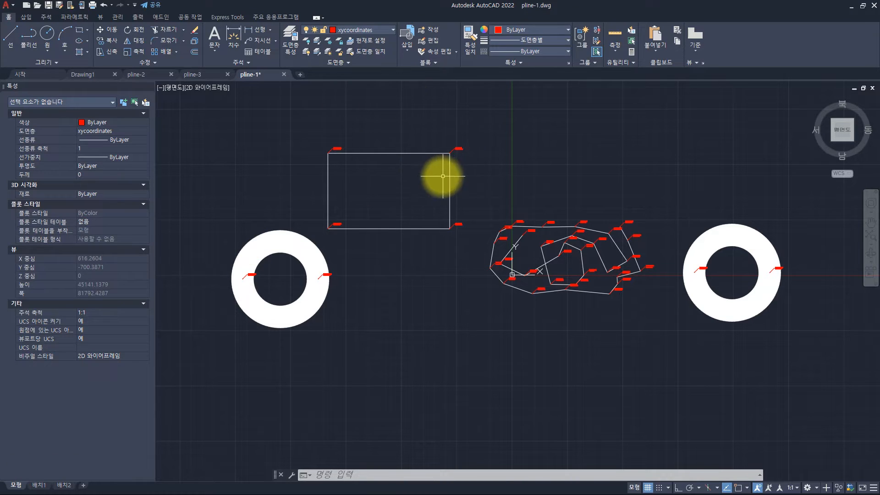
pyautogui.scroll(15, 453, 147)
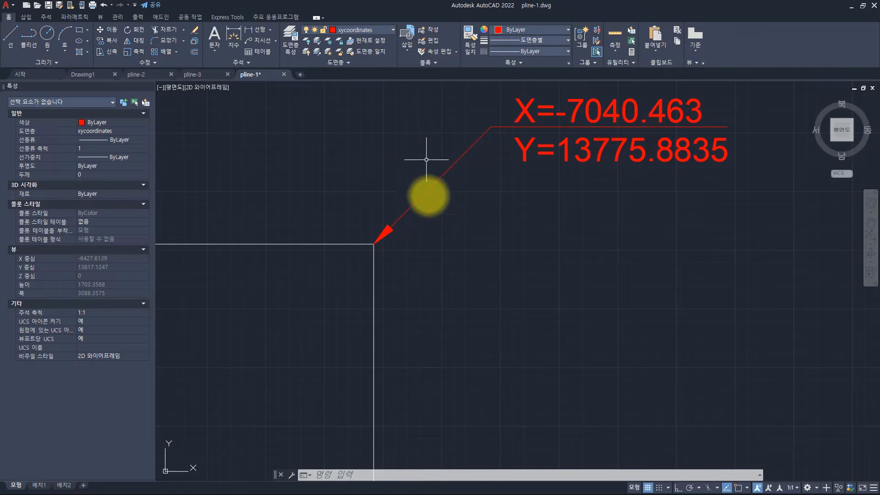
pyautogui.moveTo(426, 159); pyautogui.dragTo(428, 194, button='middle')
# Open the xy_pline LISP file from pline-sample, examine its code down to the 500 offsets of pt2, and return to the pline-1 drawing
pyautogui.hotkey('alt', 'Tab')
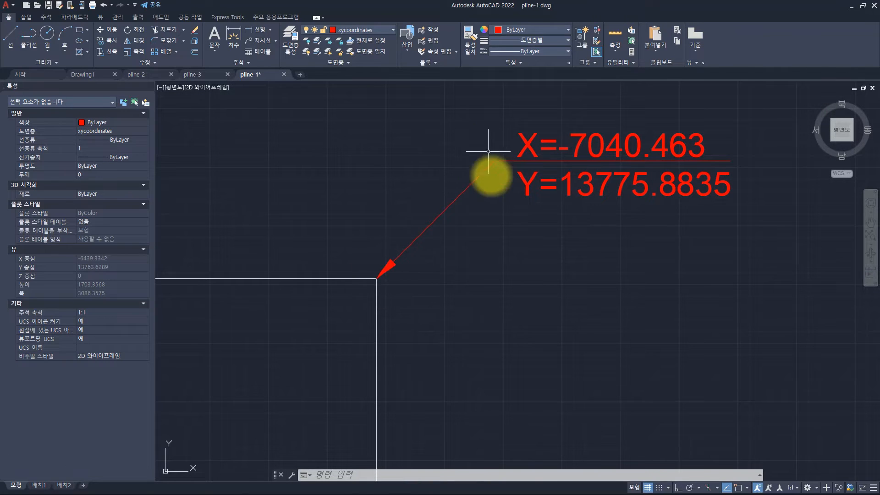
pyautogui.hotkey('alt', 'Tab')
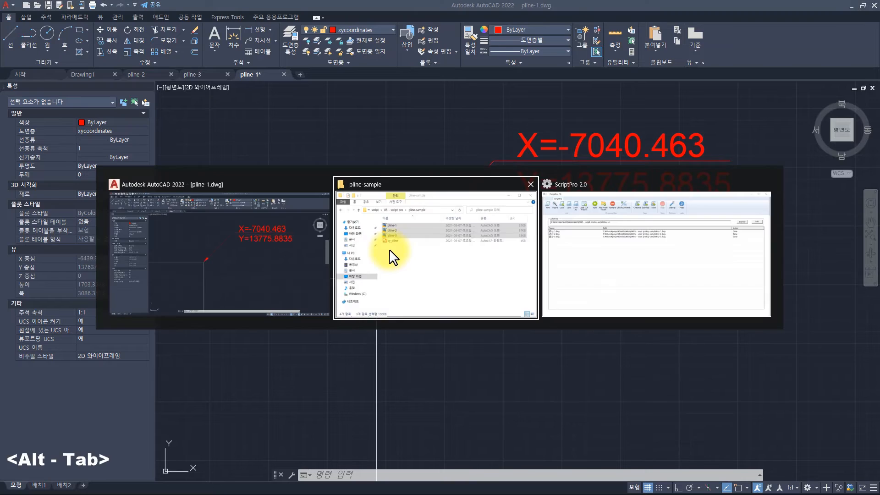
pyautogui.doubleClick(566, 245)
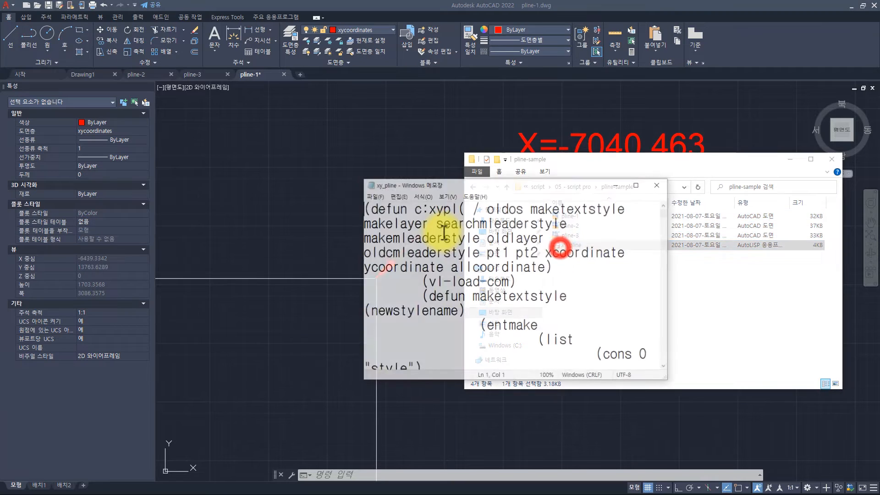
pyautogui.press('super+Up')
pyautogui.scroll(-10, 465, 240)
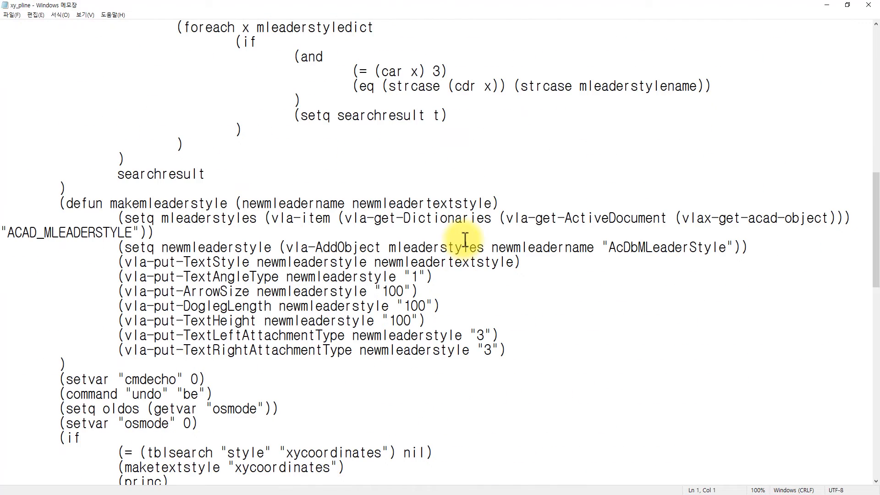
pyautogui.scroll(-14, 466, 239)
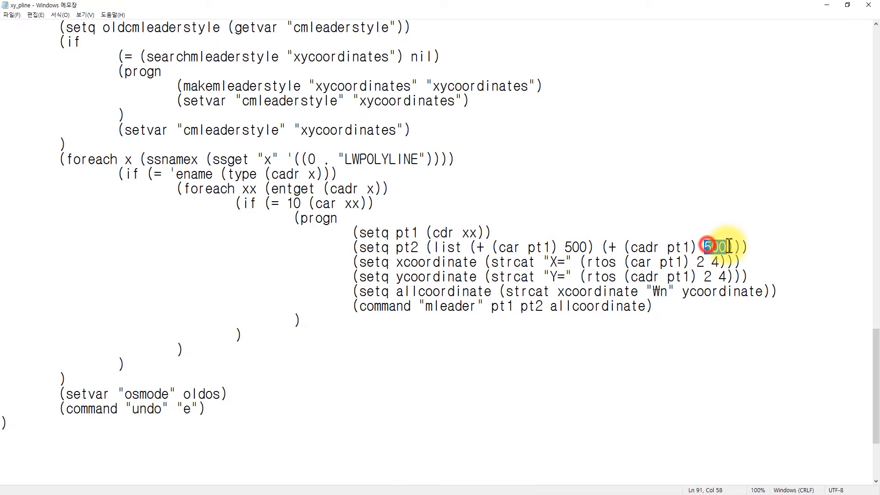
pyautogui.hotkey('alt', 'Tab')
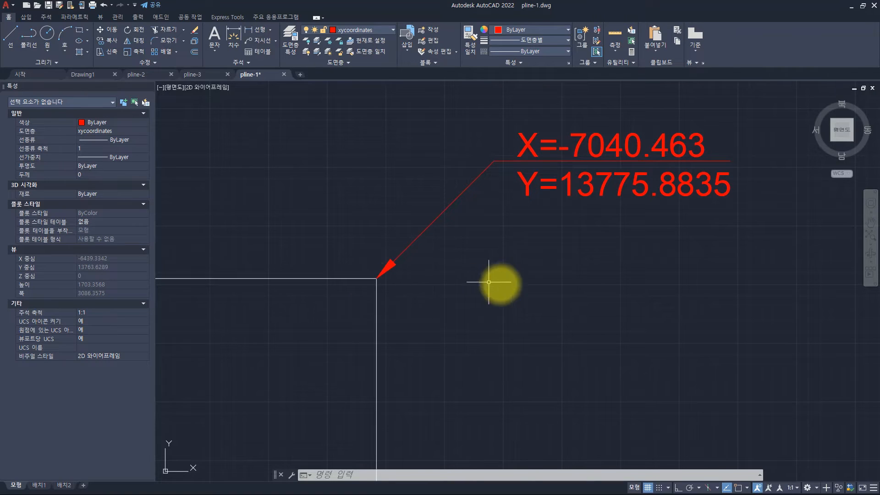
pyautogui.scroll(-5, 490, 250)
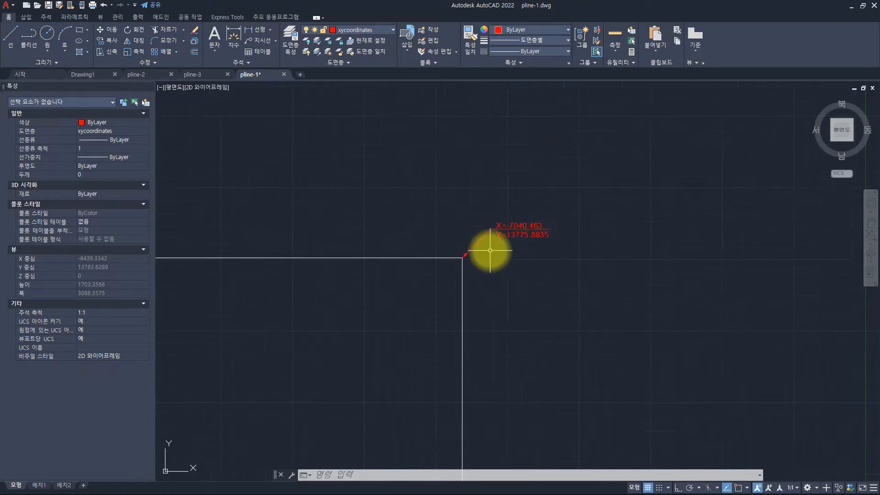
pyautogui.scroll(-8, 504, 298)
pyautogui.moveTo(504, 267); pyautogui.dragTo(444, 236, button='middle')
pyautogui.write('qs')
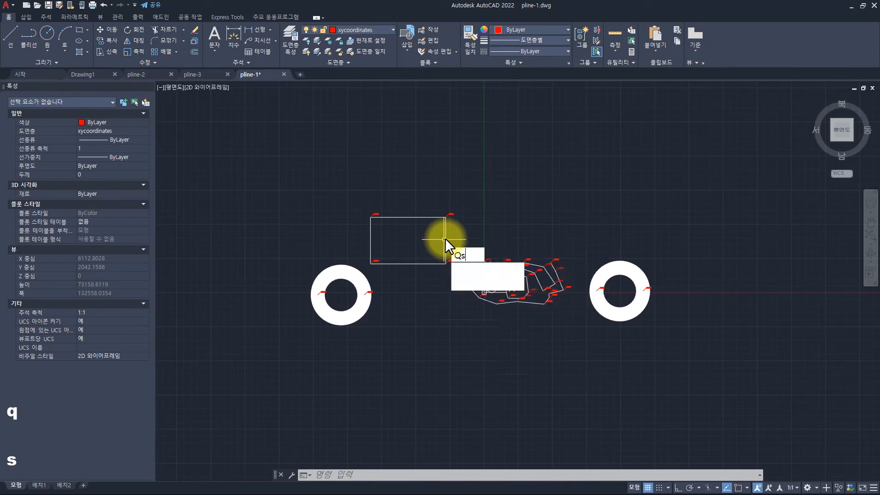
pyautogui.press('Escape')
pyautogui.press('Escape')
pyautogui.press('Escape')
pyautogui.press('Escape')
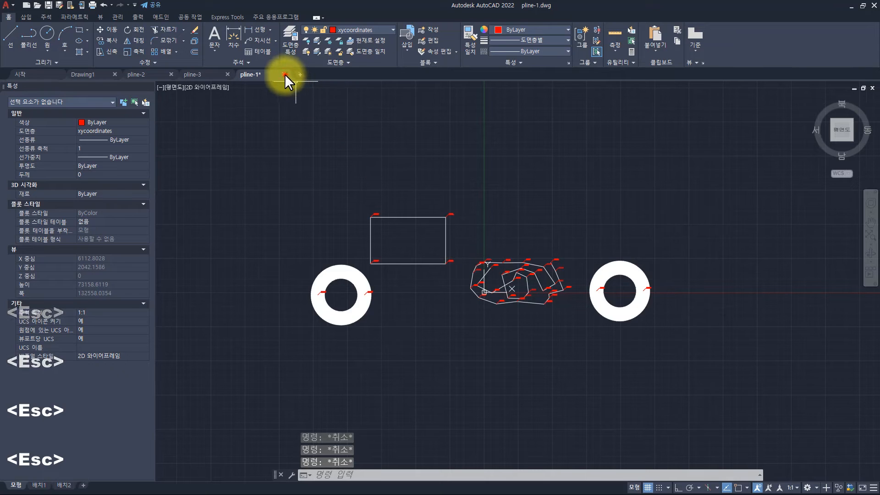
# Close pline-1 without saving its changes, and close pline-3 and pline-2
pyautogui.click(285, 75)
pyautogui.press('Right')
pyautogui.press('Return')
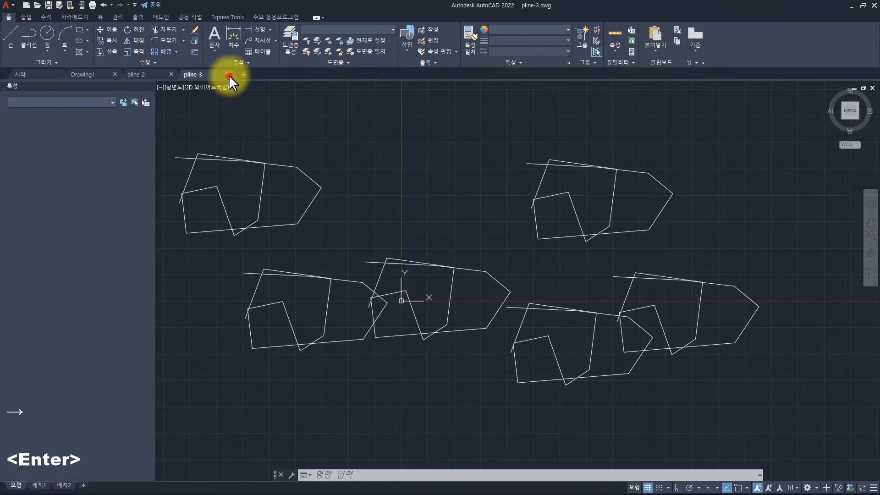
pyautogui.click(229, 75)
pyautogui.click(172, 74)
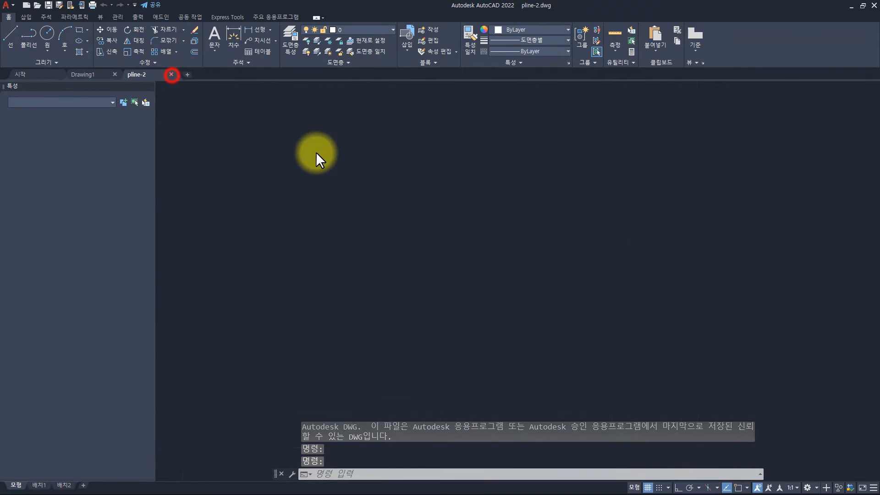
# Open a blank Notepad document and write the script commands xypl and qsave on separate lines, ending with a line break
pyautogui.press('super+r')
pyautogui.press('BackSpace')
pyautogui.press('BackSpace')
pyautogui.press('BackSpace')
pyautogui.write('not')
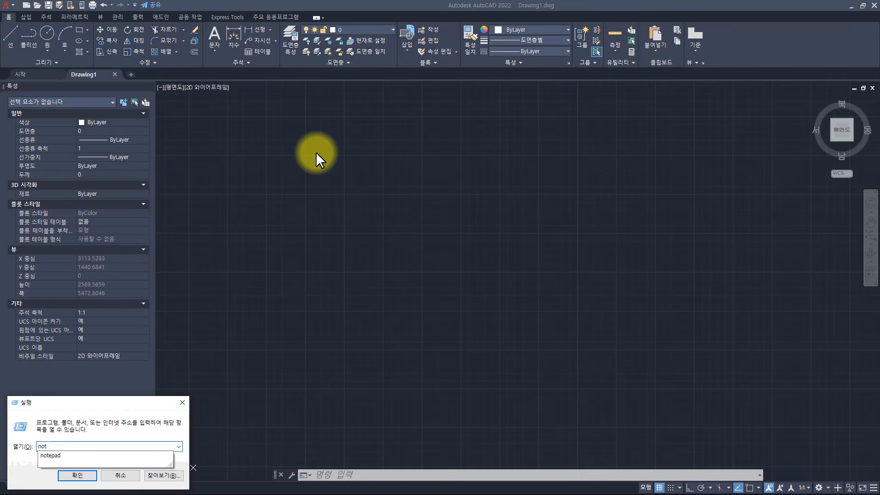
pyautogui.write('epad')
pyautogui.press('Return')
pyautogui.write('xypl')
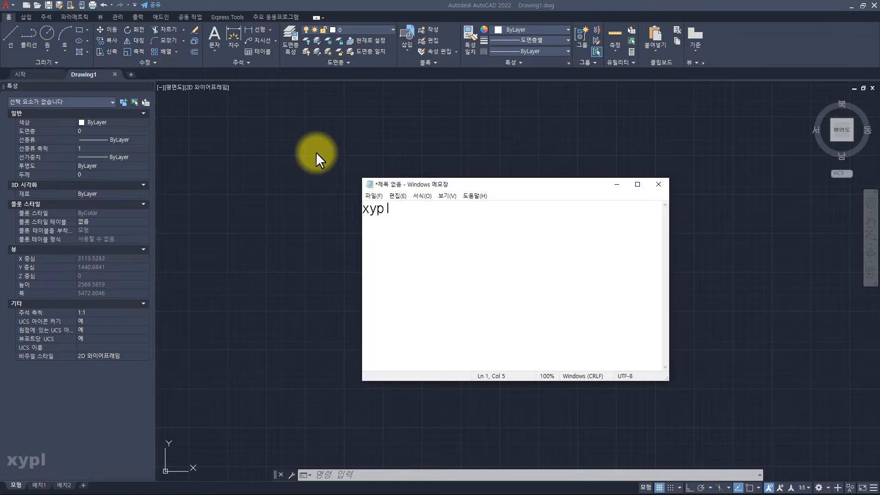
pyautogui.press('Return')
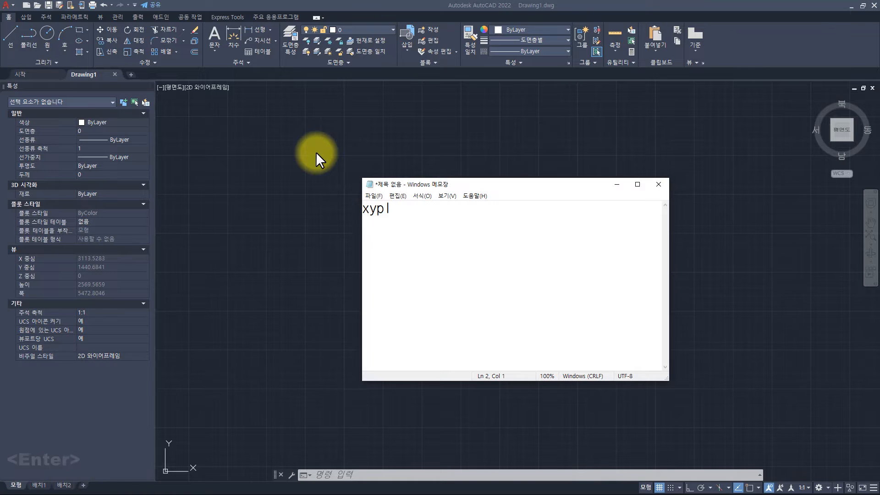
pyautogui.write('qsave')
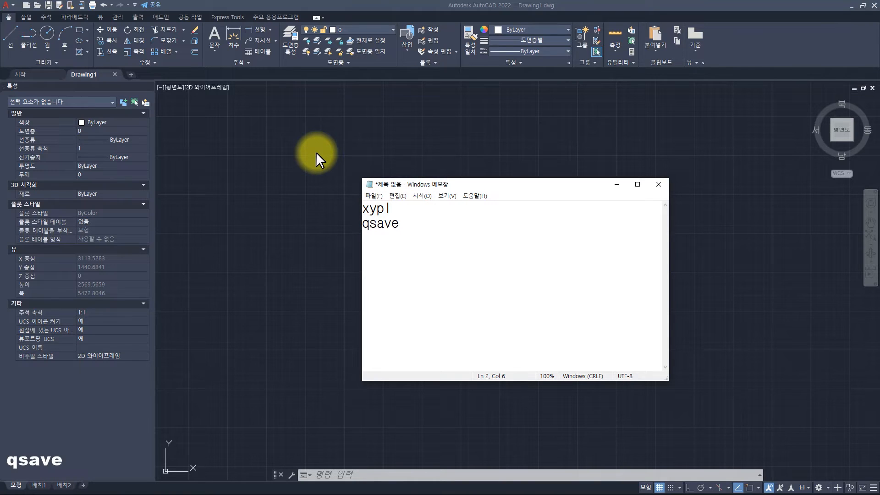
pyautogui.press('Return')
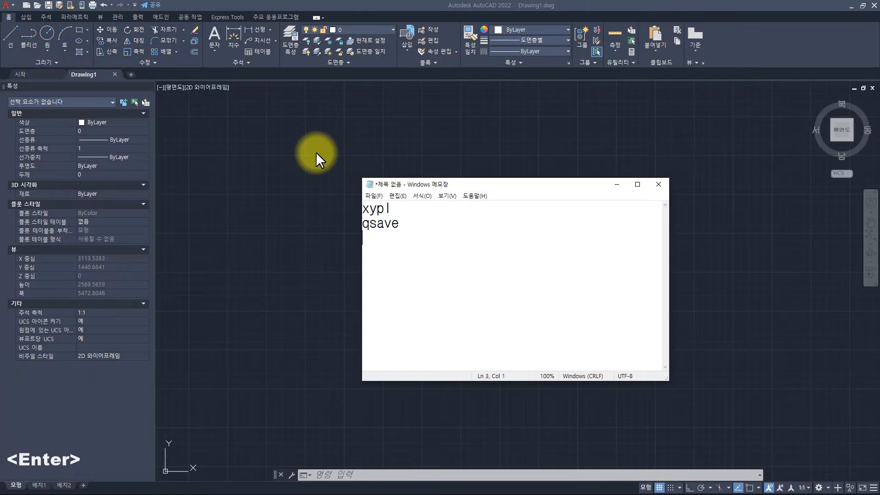
# Start saving the script in the pline-sample folder, with all file types allowed and the file name xypl.scr
pyautogui.hotkey('ctrl', 's')
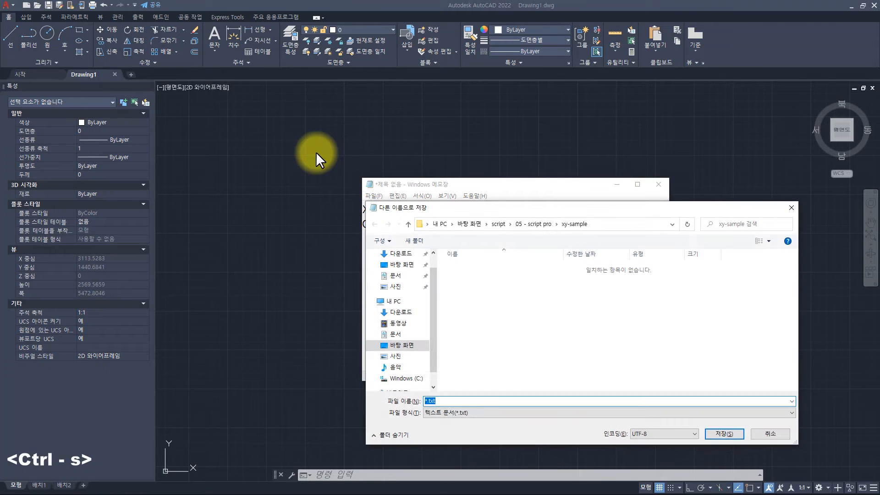
pyautogui.click(532, 223)
pyautogui.doubleClick(488, 266)
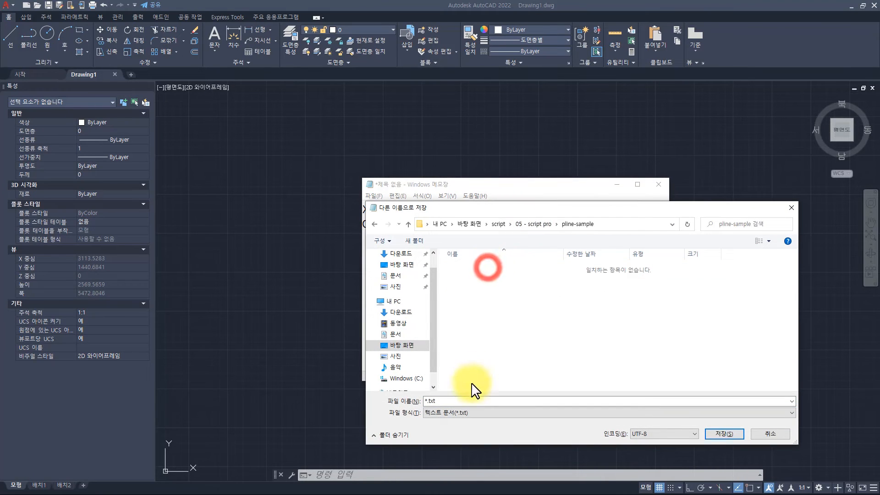
pyautogui.click(463, 401)
pyautogui.click(440, 413)
pyautogui.click(438, 429)
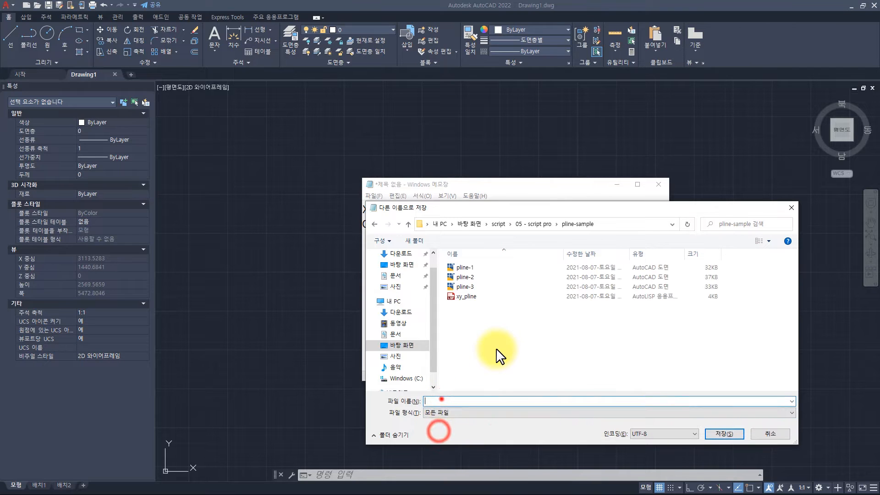
pyautogui.write('xypl.scr')
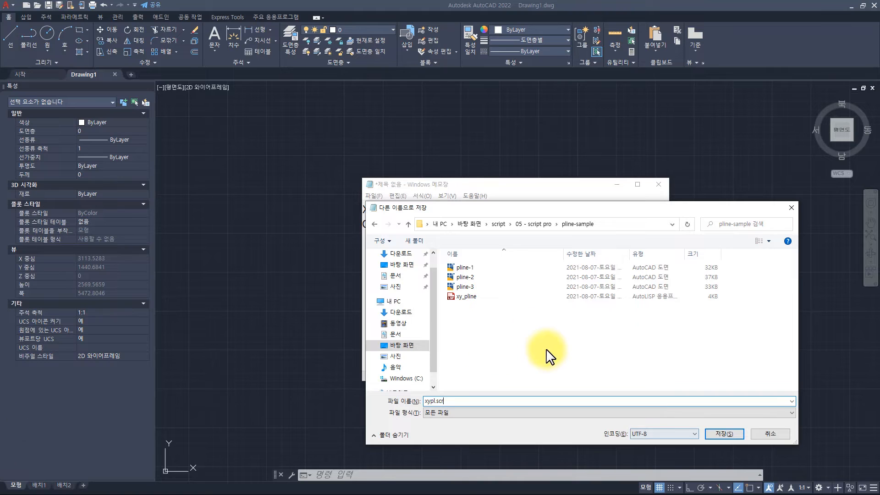
# Save xypl.scr with UTF-8 encoding and close its Notepad window
pyautogui.click(647, 433)
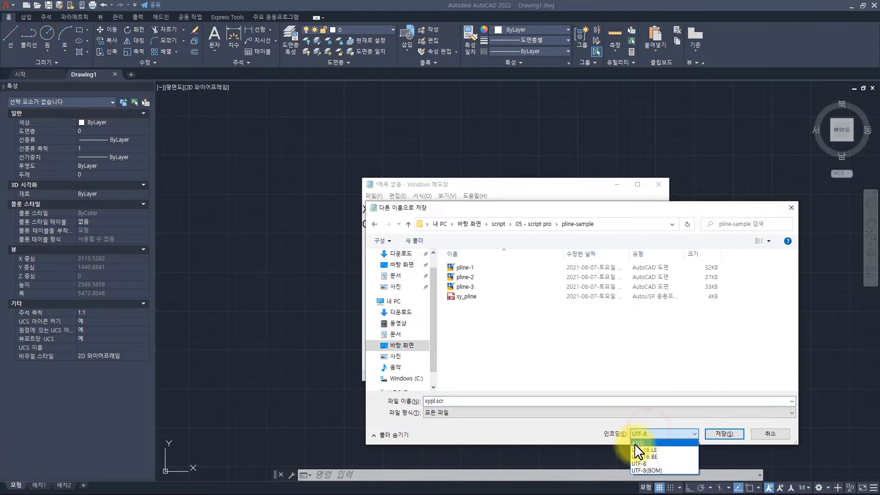
pyautogui.click(635, 443)
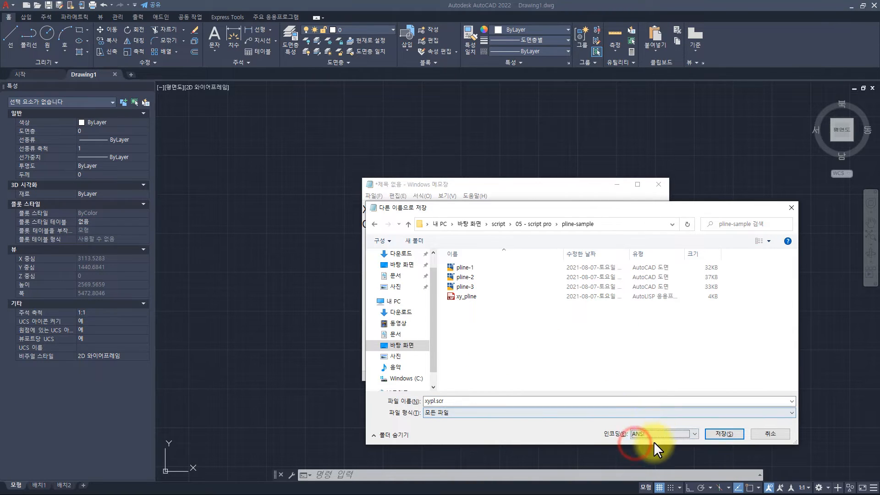
pyautogui.click(646, 433)
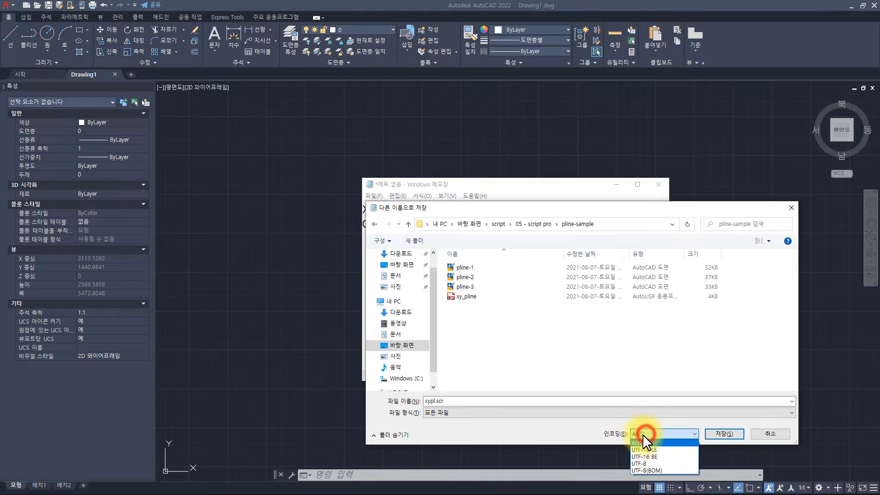
pyautogui.click(640, 463)
pyautogui.click(724, 432)
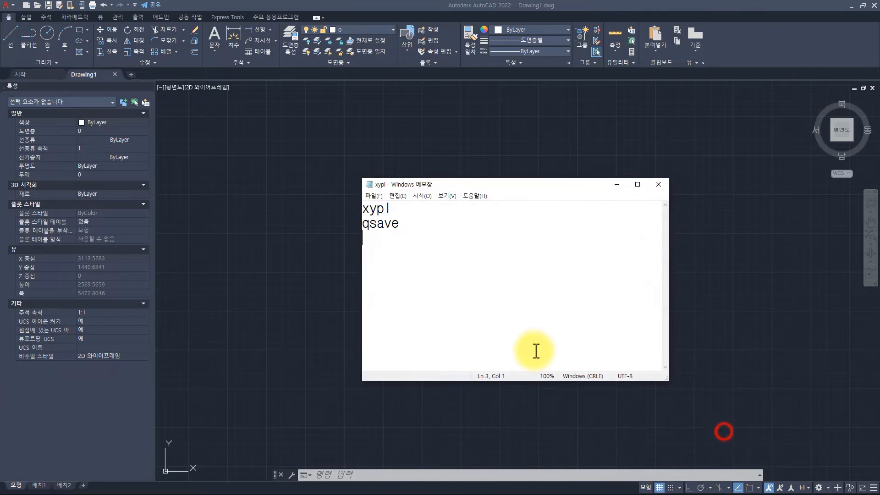
pyautogui.hotkey('alt', 'F4')
# Switch to ScriptPro 2.0 and remove xy-1, xy-2 and xy-3 from the drawing list
pyautogui.hotkey('alt', 'Tab')
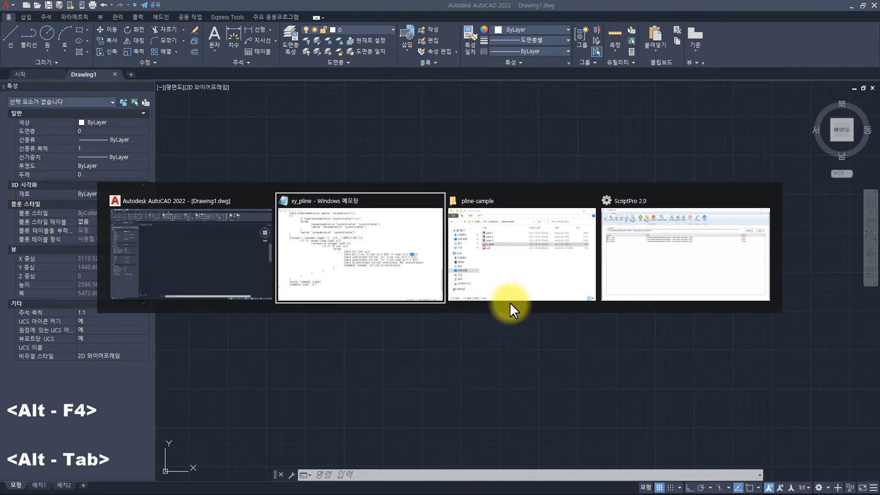
pyautogui.click(644, 253)
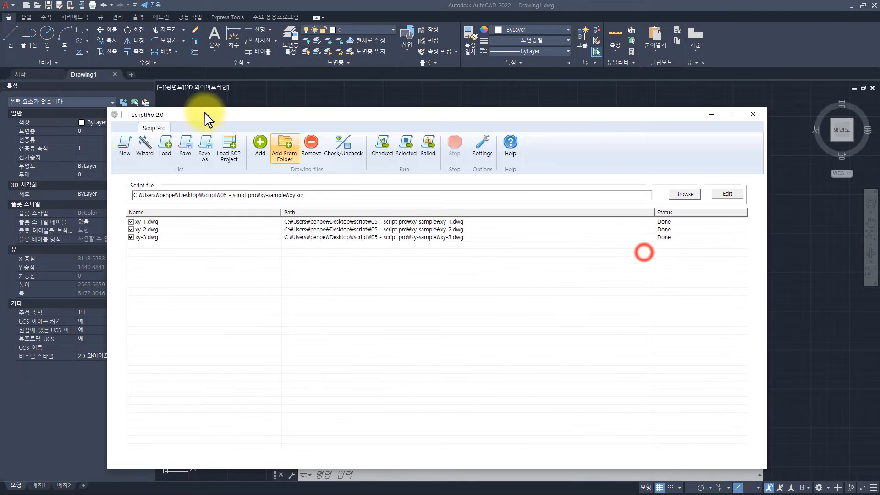
pyautogui.moveTo(409, 298); pyautogui.dragTo(260, 161)
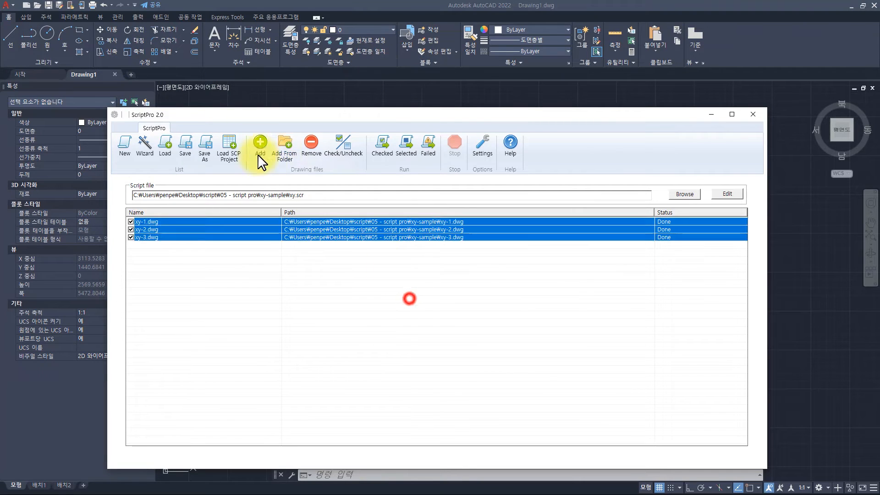
pyautogui.click(310, 150)
# Add pline-1, pline-2 and pline-3 from the pline-sample folder to the drawing list
pyautogui.click(260, 146)
pyautogui.click(280, 131)
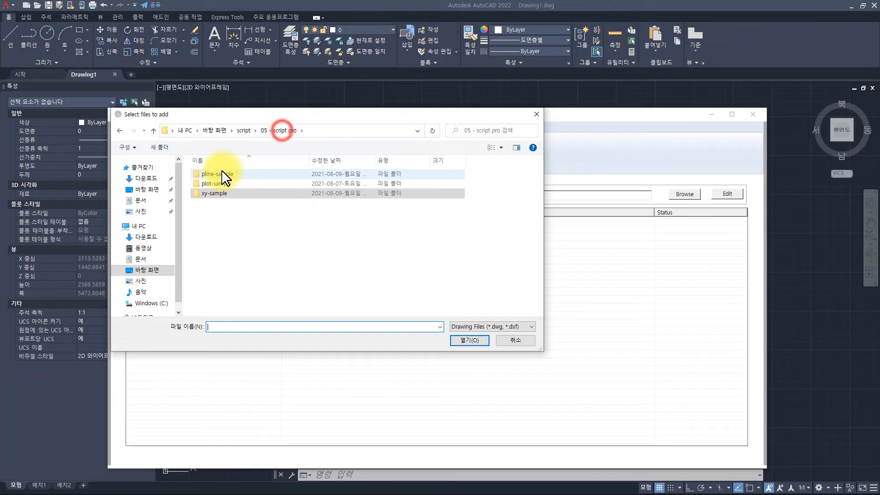
pyautogui.click(221, 174)
pyautogui.doubleClick(221, 173)
pyautogui.moveTo(246, 238); pyautogui.dragTo(197, 137)
pyautogui.click(469, 340)
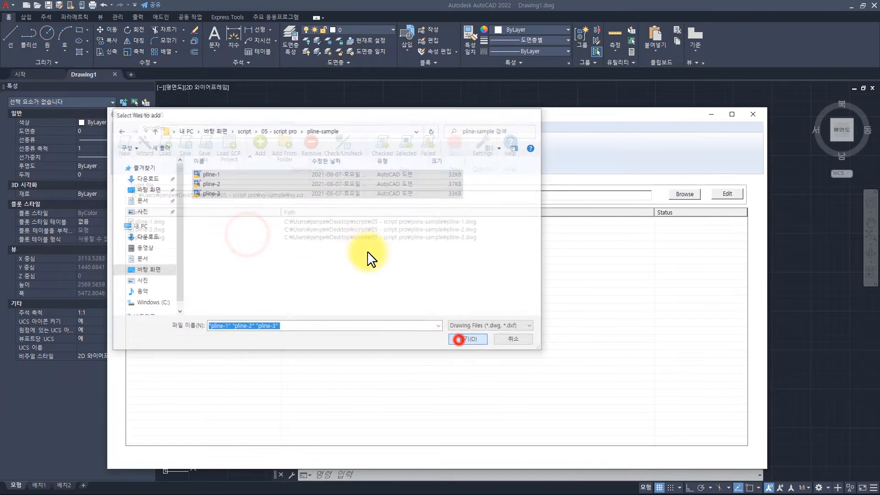
# Load xypl.scr from pline-sample as the script file, run it on the checked drawings, and decline viewing the log file
pyautogui.click(685, 194)
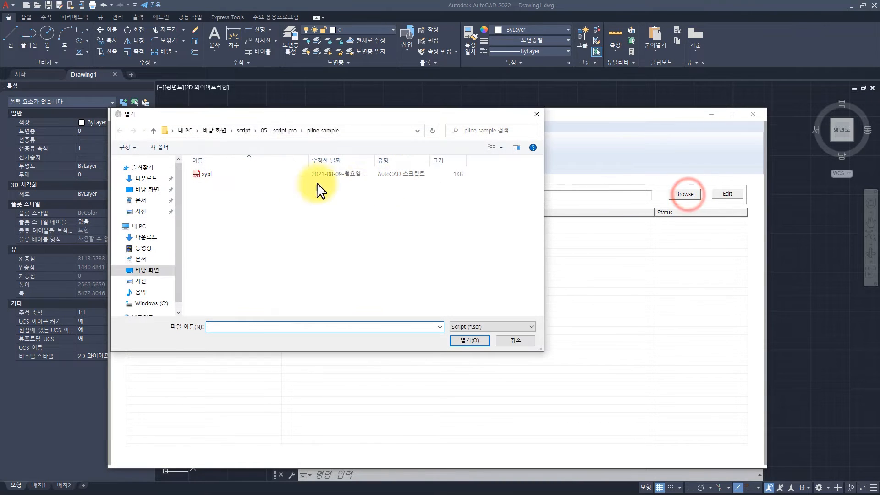
pyautogui.doubleClick(250, 174)
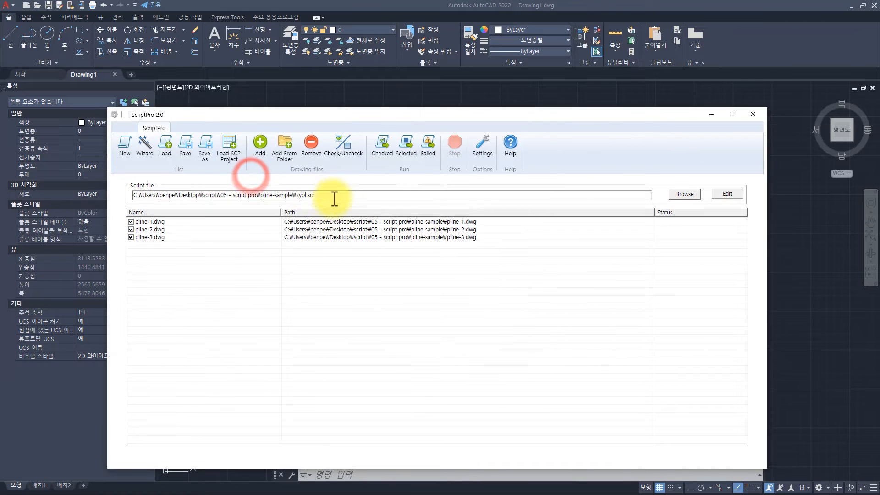
pyautogui.moveTo(326, 196); pyautogui.dragTo(270, 196)
pyautogui.moveTo(355, 274); pyautogui.dragTo(271, 178)
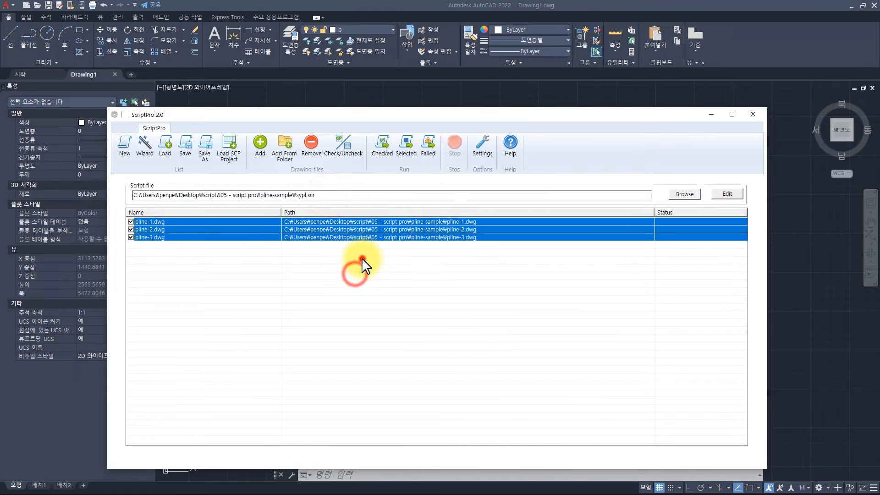
pyautogui.click(362, 259)
pyautogui.click(384, 142)
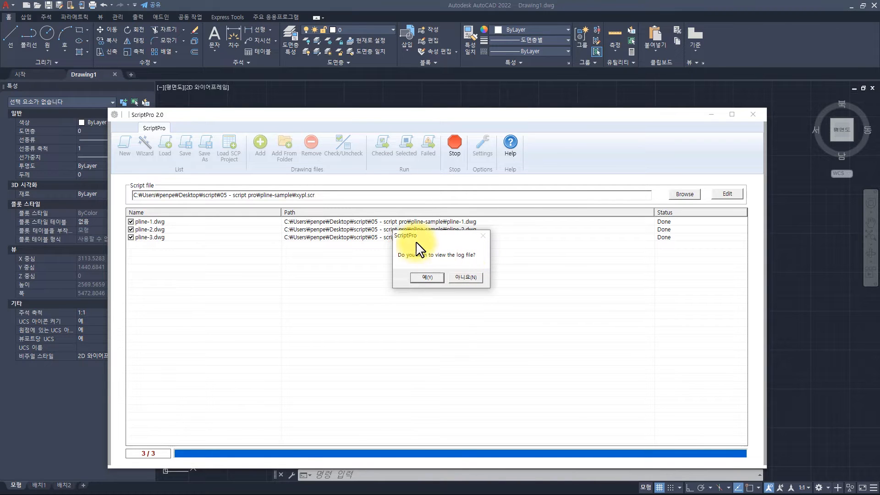
pyautogui.click(466, 278)
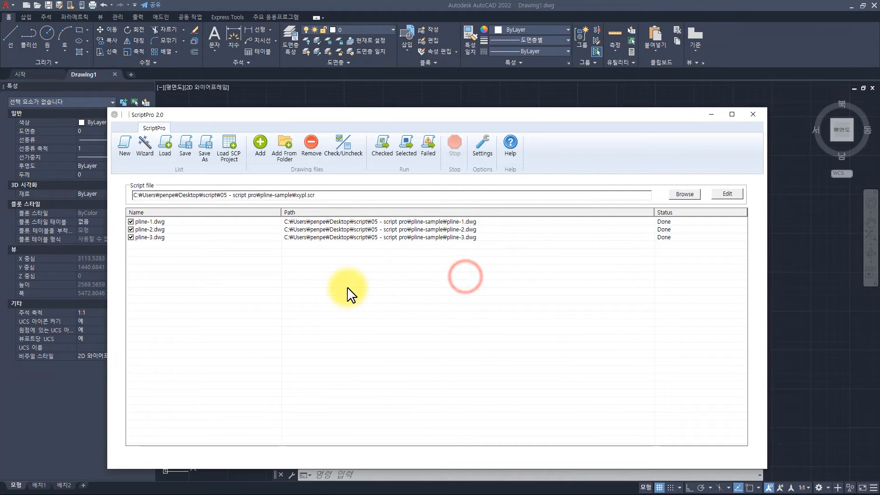
# Open pline-1 from the pline-sample folder, check its polyline vertex labels, and close it without saving
pyautogui.hotkey('alt', 'Tab')
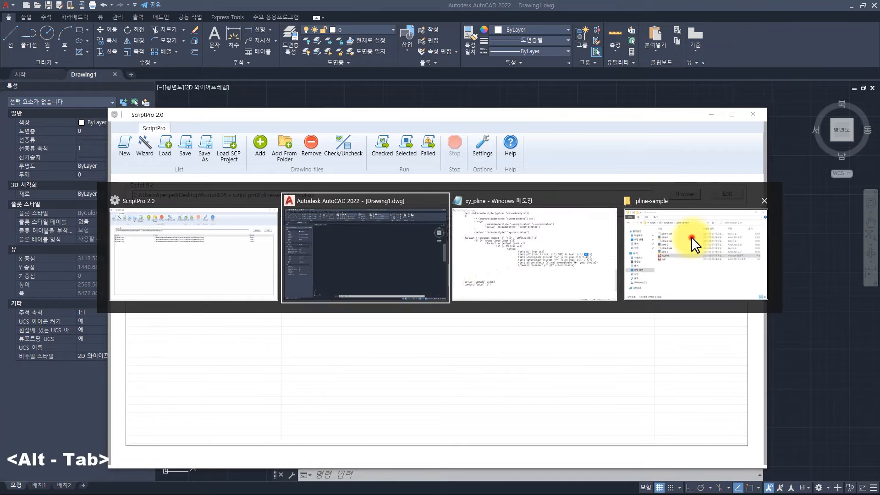
pyautogui.click(691, 237)
pyautogui.doubleClick(585, 224)
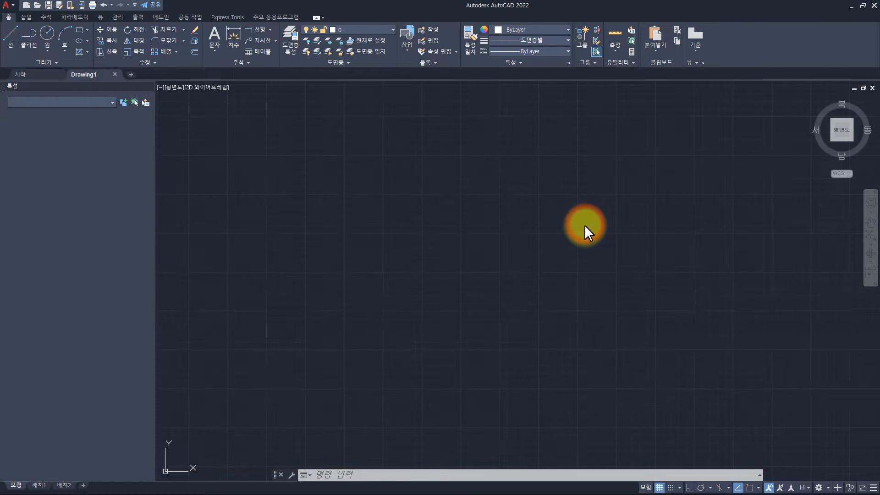
pyautogui.scroll(5, 422, 261)
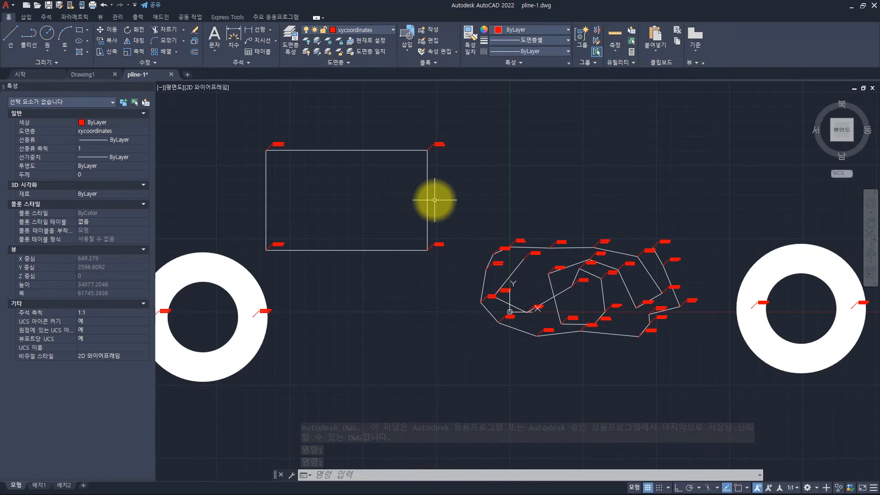
pyautogui.click(172, 73)
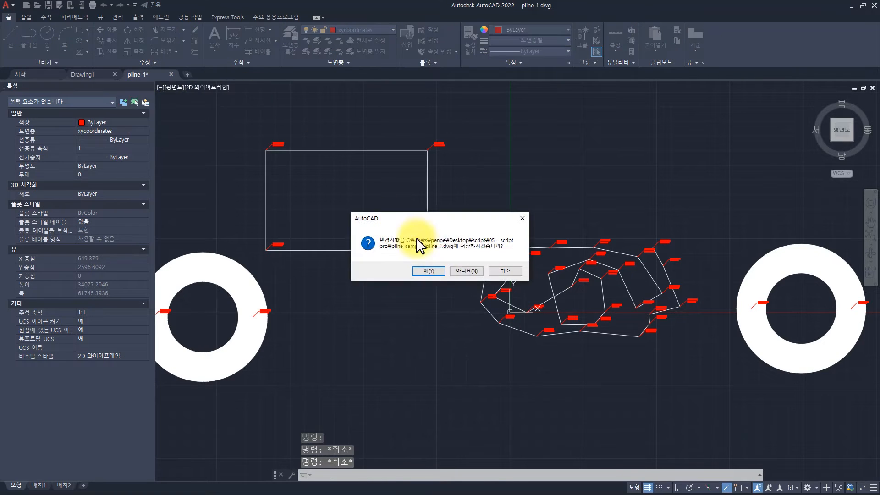
pyautogui.click(463, 271)
# Switch to the xy_pline code in Notepad and close it
pyautogui.hotkey('alt', 'Tab')
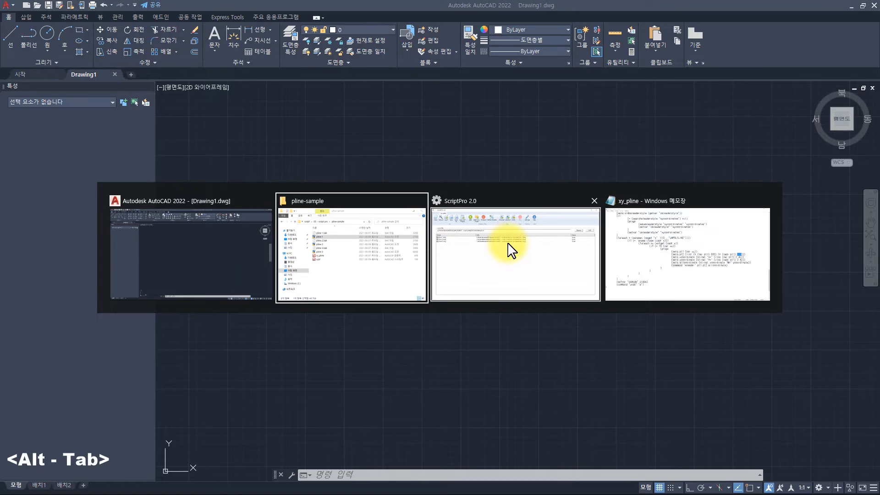
pyautogui.click(509, 243)
pyautogui.hotkey('alt', 'Tab')
pyautogui.hotkey('alt', 'Tab')
pyautogui.hotkey('alt', 'Tab')
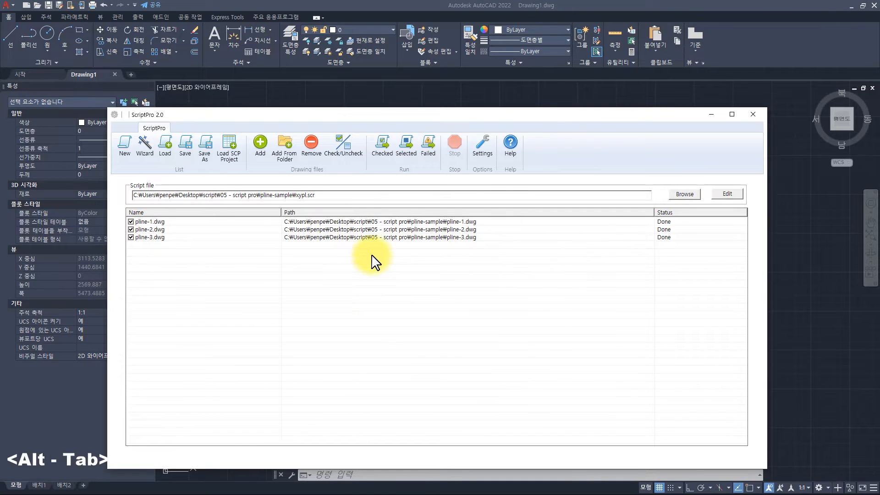
pyautogui.hotkey('alt', 'F4')
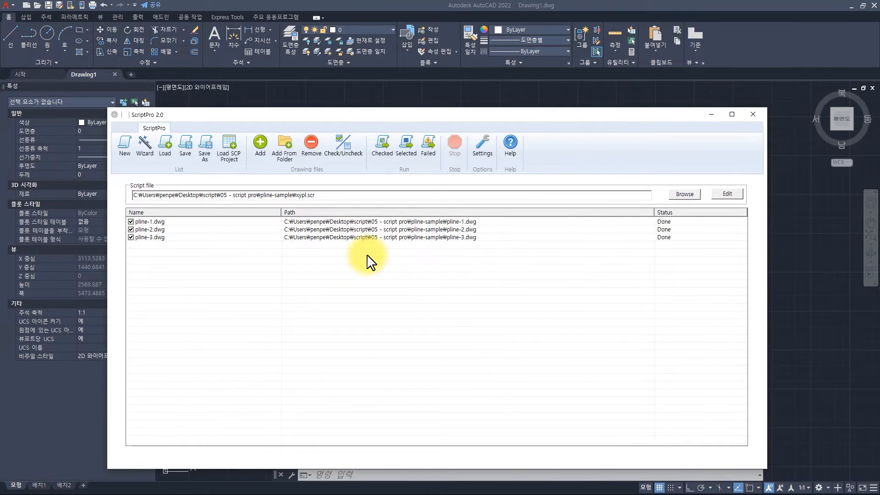
# Go to the plot-sample folder in File Explorer and open plot-1, plot-2 and plot-3 in AutoCAD
pyautogui.hotkey('alt', 'Tab')
pyautogui.hotkey('alt', 'Tab')
pyautogui.press('BackSpace')
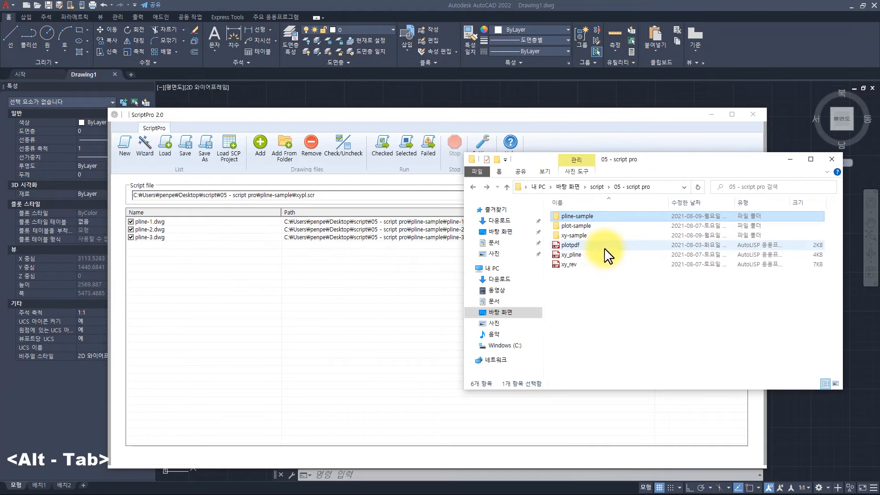
pyautogui.doubleClick(581, 225)
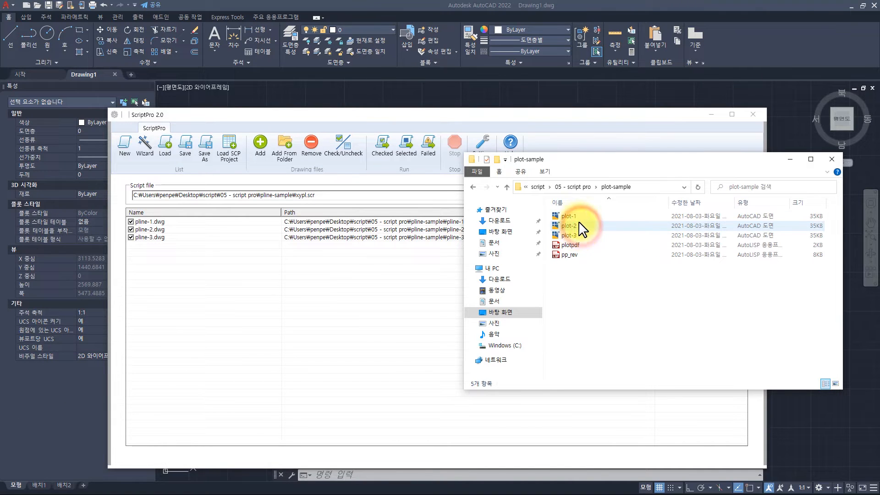
pyautogui.click(580, 217)
pyautogui.hotkey('alt', 'Tab')
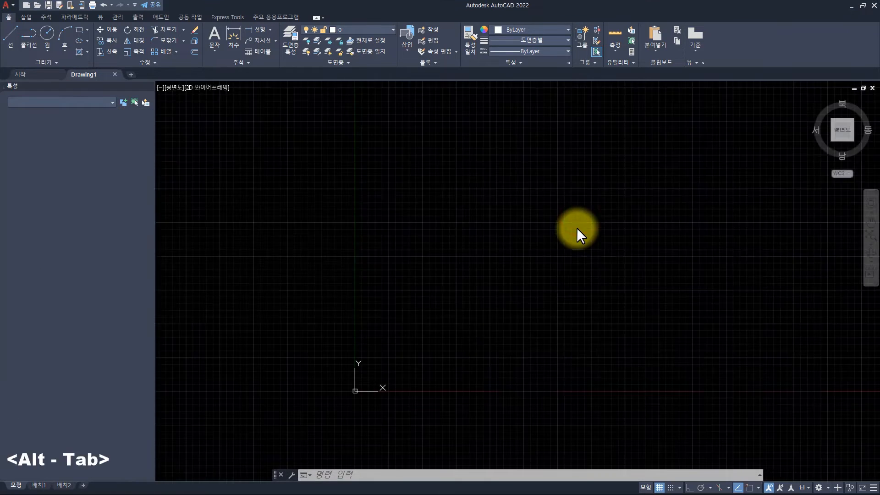
pyautogui.click(577, 228)
pyautogui.doubleClick(577, 226)
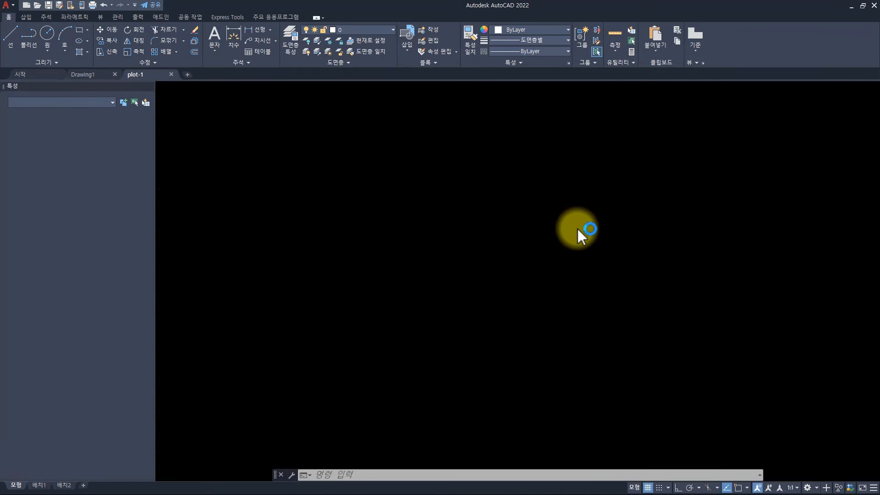
pyautogui.hotkey('alt', 'Tab')
pyautogui.click(575, 235)
pyautogui.doubleClick(574, 235)
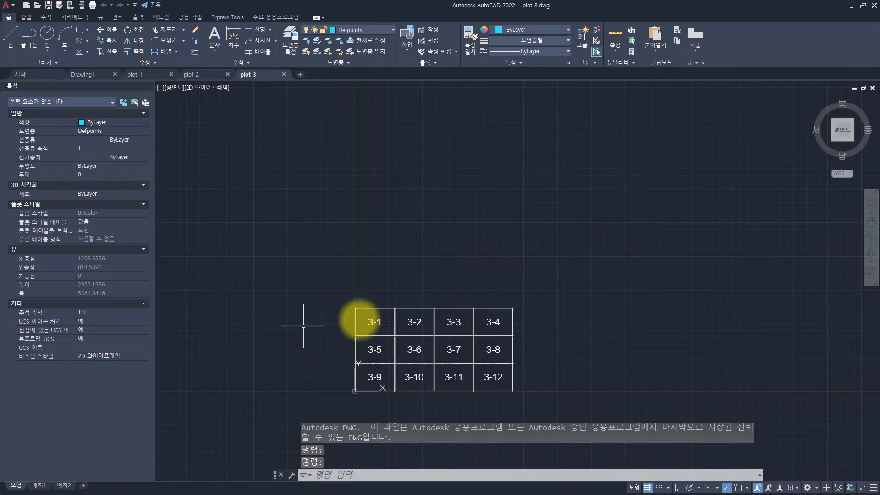
# View plot-2 and plot-1, and select the frame block around sheet 1-1 in plot-1 to examine its properties
pyautogui.click(196, 72)
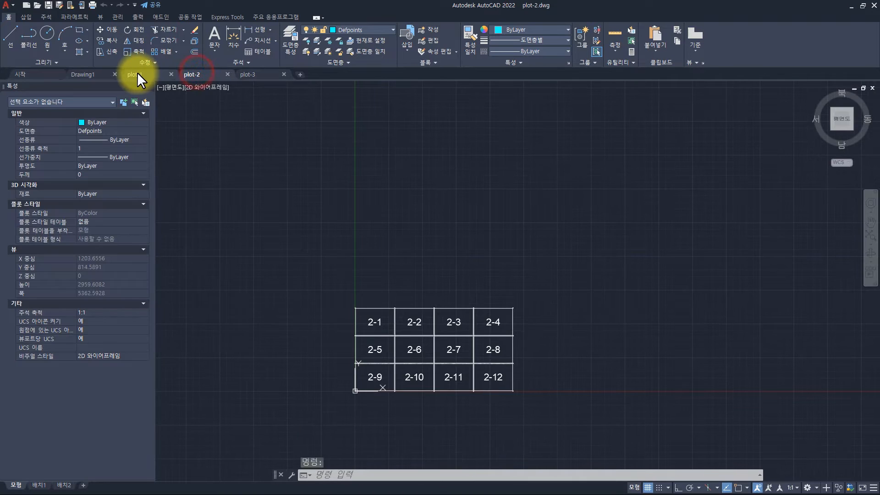
pyautogui.click(137, 73)
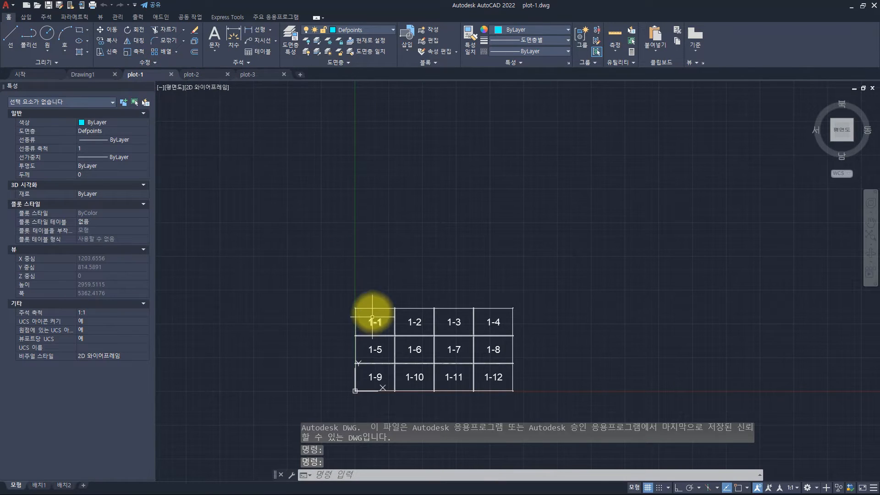
pyautogui.scroll(6, 335, 365)
pyautogui.moveTo(369, 364); pyautogui.dragTo(279, 345, button='middle')
pyautogui.click(374, 163)
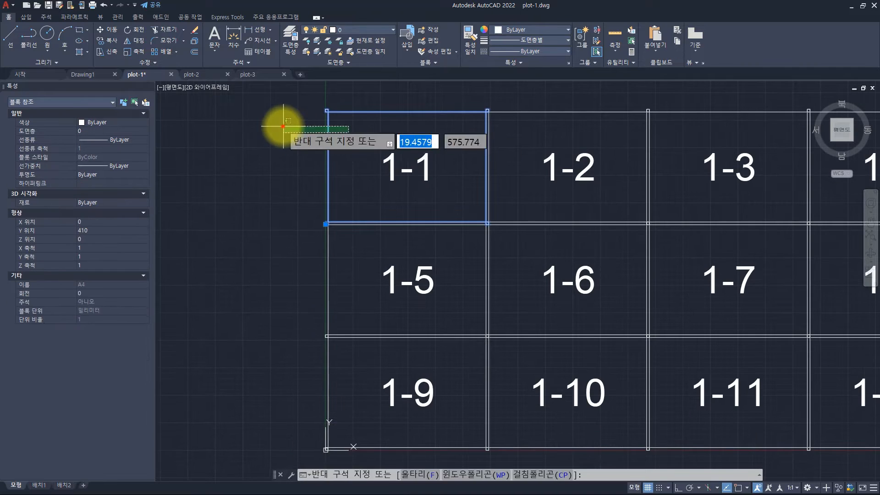
pyautogui.click(284, 126)
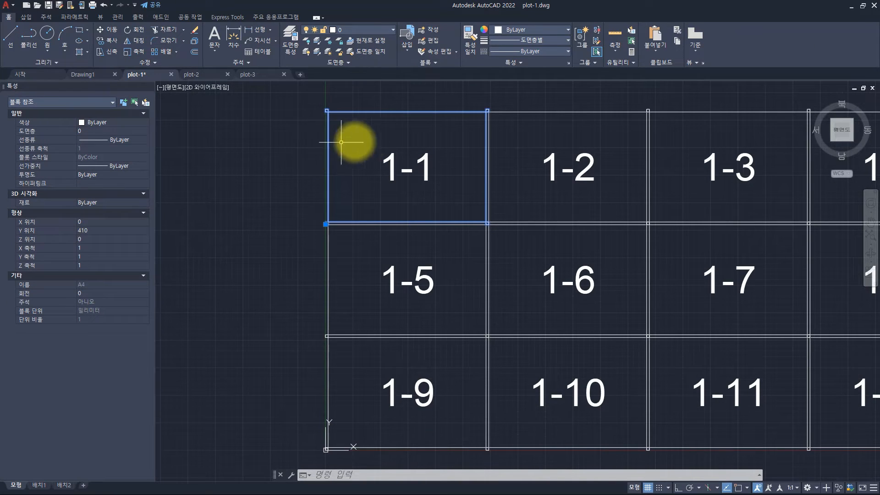
pyautogui.moveTo(377, 138); pyautogui.dragTo(373, 181, button='middle')
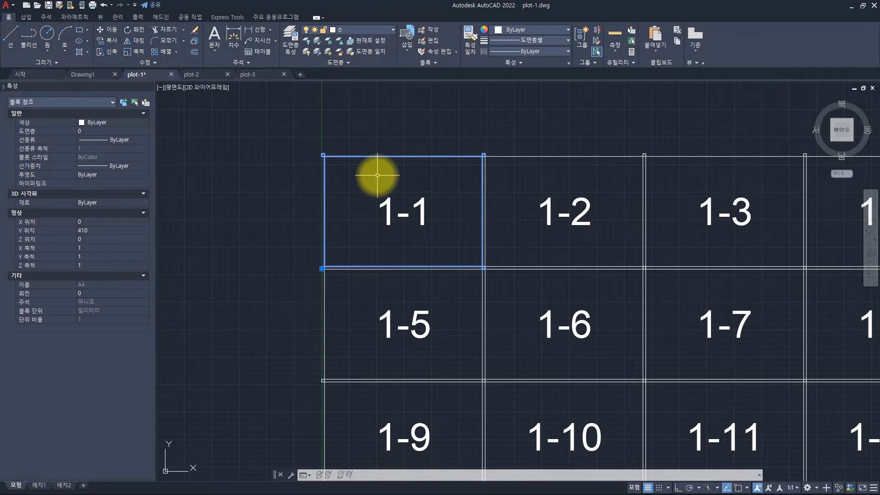
# Open the plotpdf LISP file from the plot-sample folder in Notepad and go to the -plot command near the end of its code
pyautogui.click(355, 171)
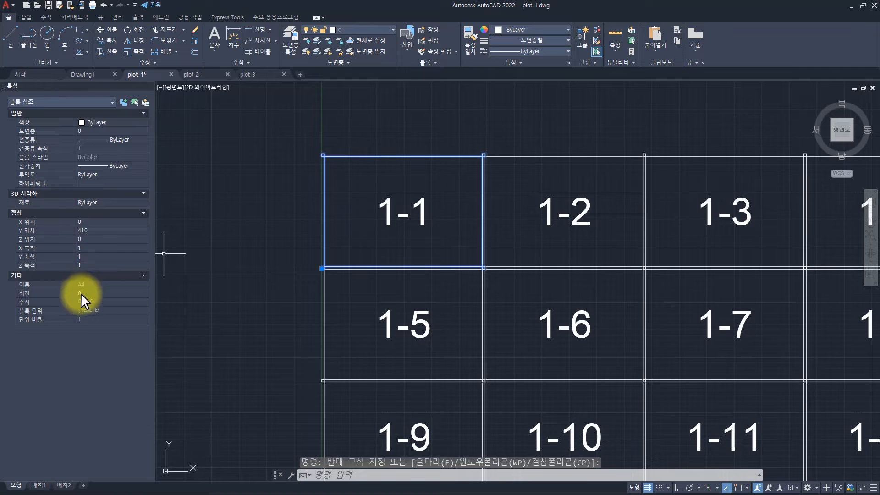
pyautogui.hotkey('alt', 'Tab')
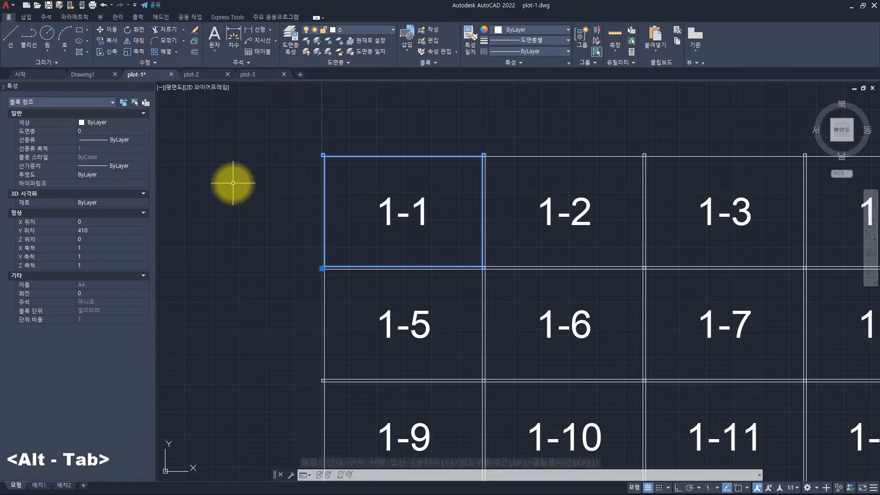
pyautogui.doubleClick(569, 248)
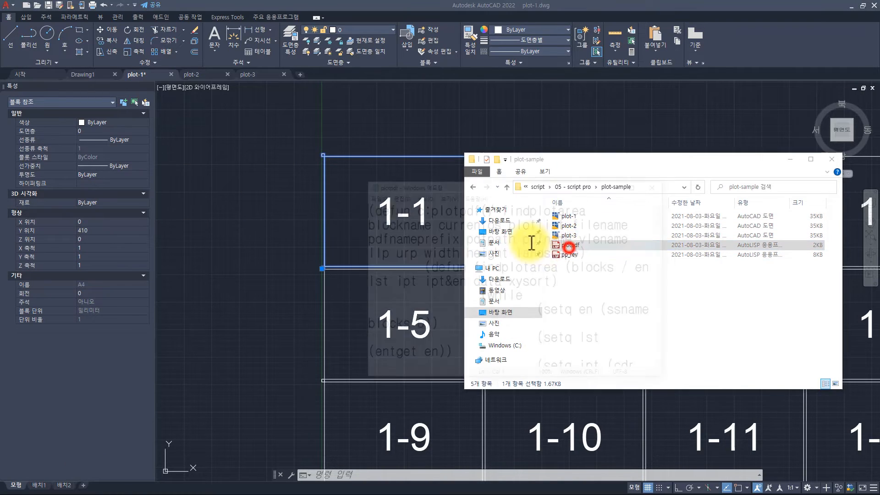
pyautogui.doubleClick(411, 185)
pyautogui.moveTo(315, 100); pyautogui.dragTo(320, 320)
pyautogui.click(319, 317)
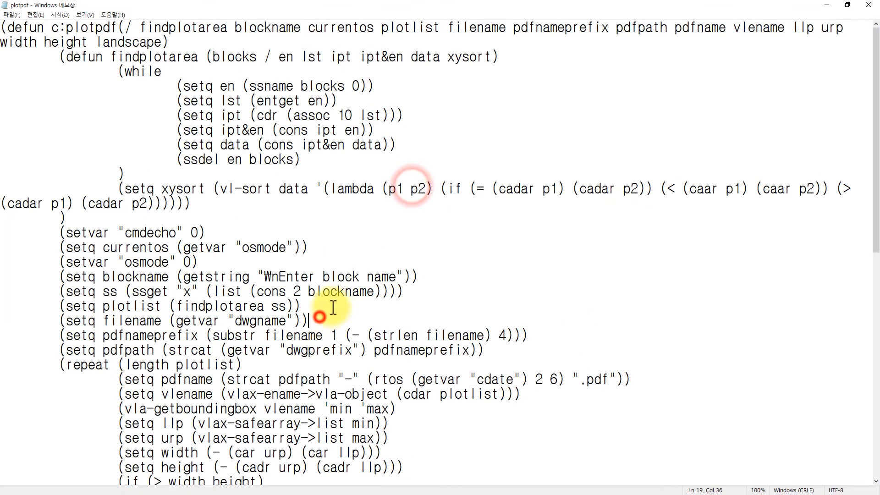
pyautogui.scroll(-1, 338, 299)
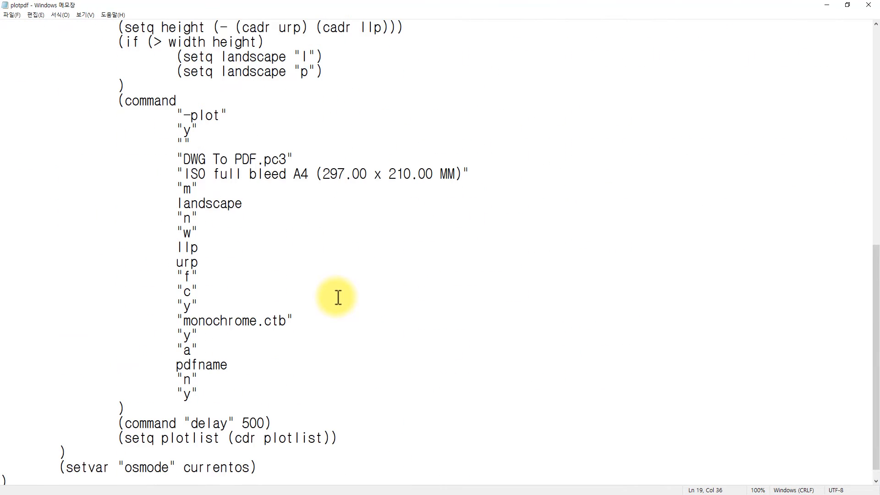
pyautogui.scroll(-1, 337, 298)
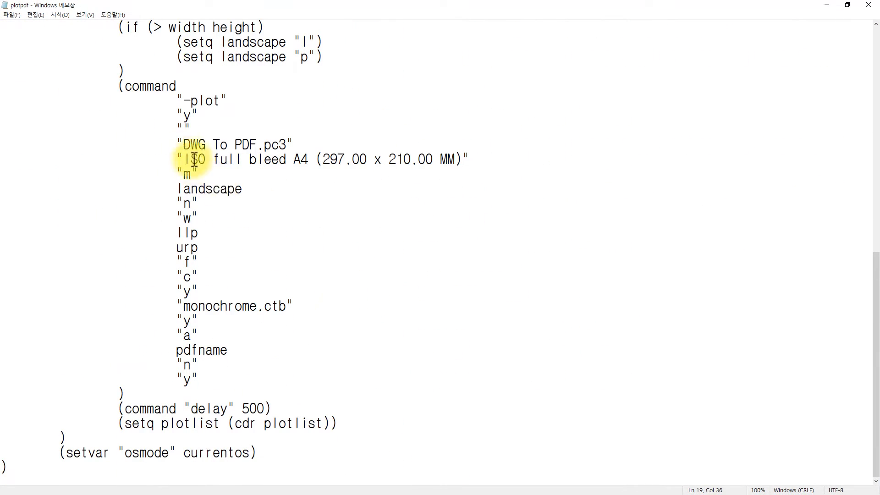
# Highlight the DWG To PDF.pc3 plotter name and the A4 paper size in the code, then check the plot-1 drawing in AutoCAD
pyautogui.moveTo(183, 145); pyautogui.dragTo(287, 145)
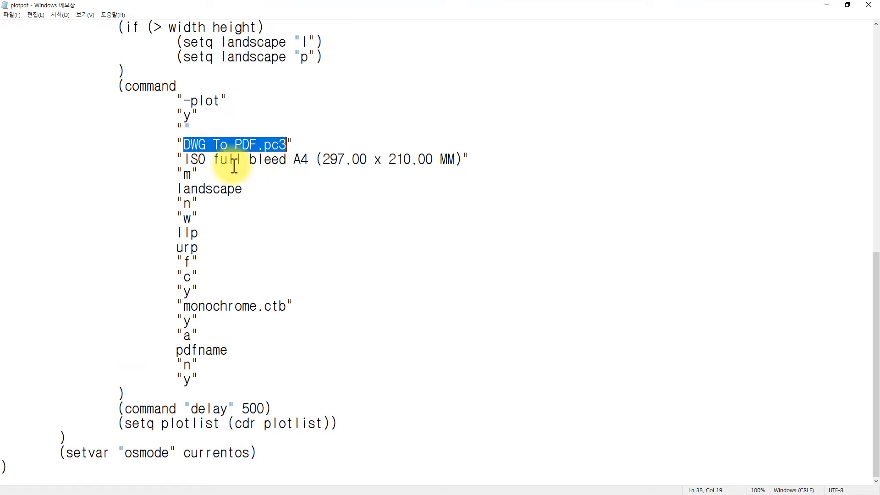
pyautogui.moveTo(184, 159); pyautogui.dragTo(462, 161)
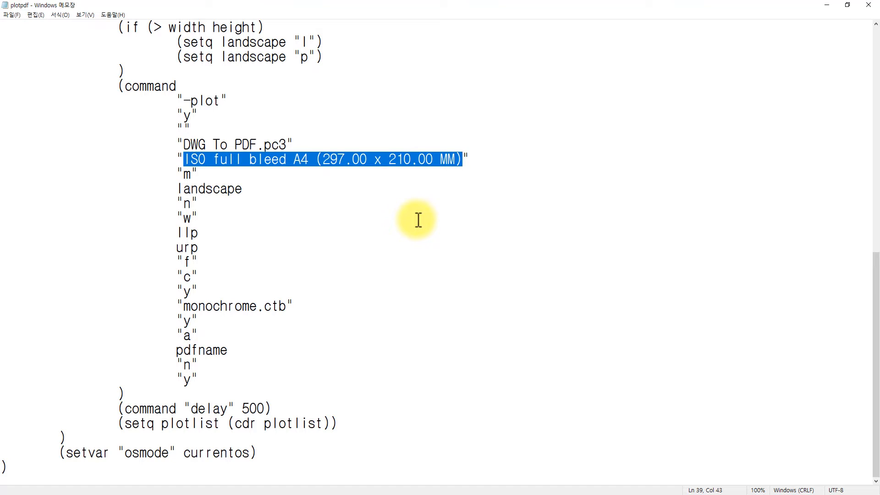
pyautogui.hotkey('alt', 'Tab')
pyautogui.hotkey('alt', 'Tab')
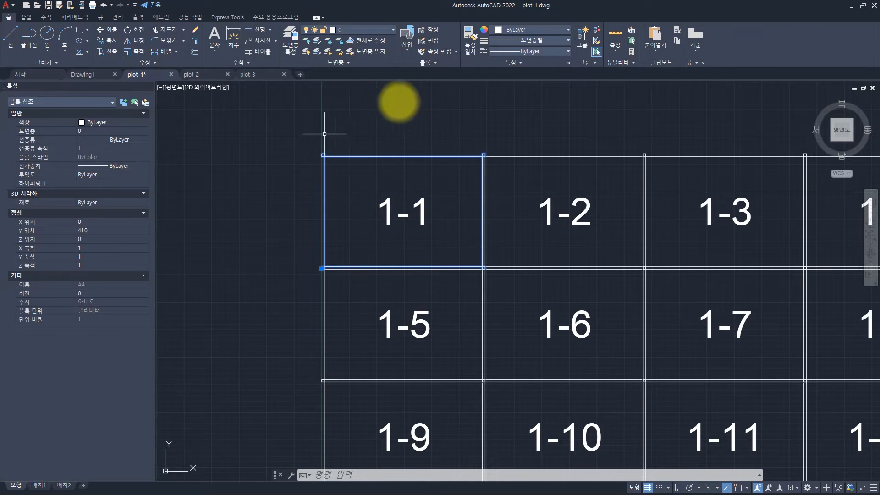
# Return to the plotpdf code, review the -plot arguments and select the ISO full bleed A4 (297.00 x 210.00 MM) text
pyautogui.hotkey('alt', 'Tab')
pyautogui.click(218, 72)
pyautogui.hotkey('shift', 'Down')
pyautogui.hotkey('shift', 'Down')
pyautogui.hotkey('shift', 'Down')
pyautogui.hotkey('shift', 'Down')
pyautogui.hotkey('shift', 'Down')
pyautogui.hotkey('shift', 'Down')
pyautogui.hotkey('shift', 'Down')
pyautogui.hotkey('shift', 'Down')
pyautogui.hotkey('shift', 'Down')
pyautogui.hotkey('shift', 'Down')
pyautogui.hotkey('shift', 'Down')
pyautogui.hotkey('shift', 'Down')
pyautogui.hotkey('shift', 'Down')
pyautogui.hotkey('shift', 'Down')
pyautogui.hotkey('shift', 'Down')
pyautogui.hotkey('shift', 'Down')
pyautogui.hotkey('shift', 'Down')
pyautogui.click(346, 141)
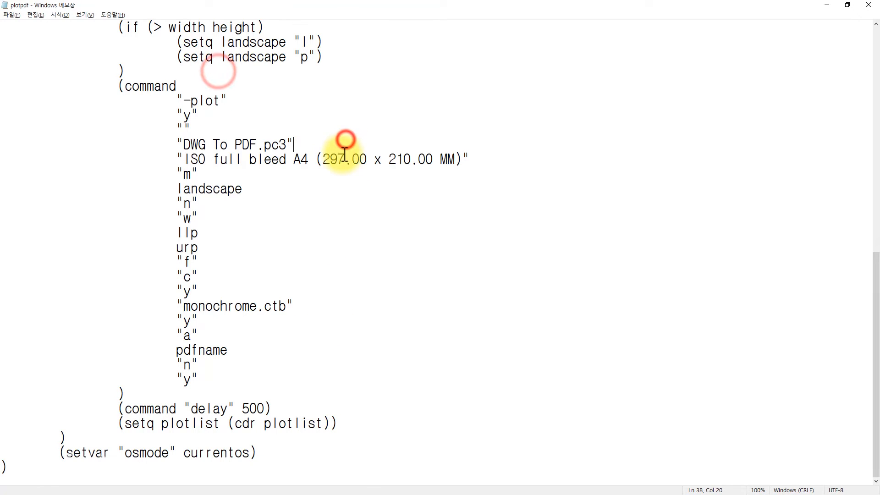
pyautogui.moveTo(184, 161); pyautogui.dragTo(461, 159)
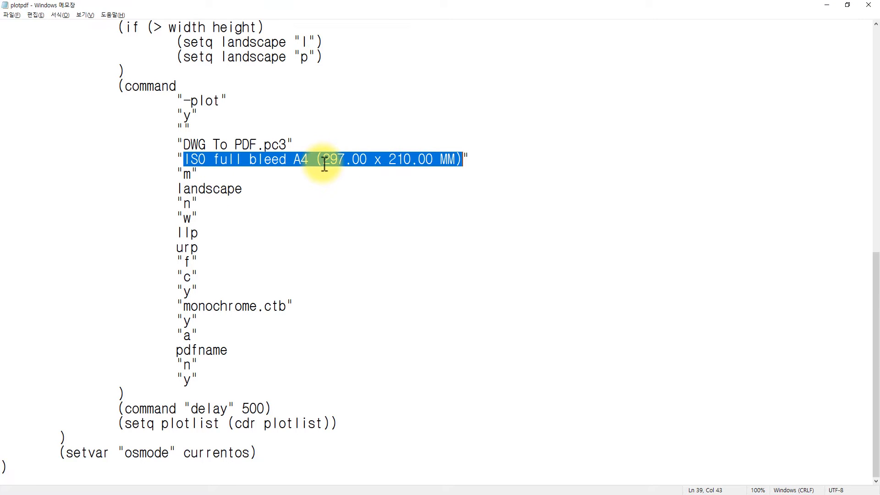
# Switch to plot-1 in AutoCAD, clear the selection and start -PLOT with detailed plot configuration for the model layout
pyautogui.hotkey('alt', 'Tab')
pyautogui.press('Escape')
pyautogui.press('Escape')
pyautogui.press('Escape')
pyautogui.write('-')
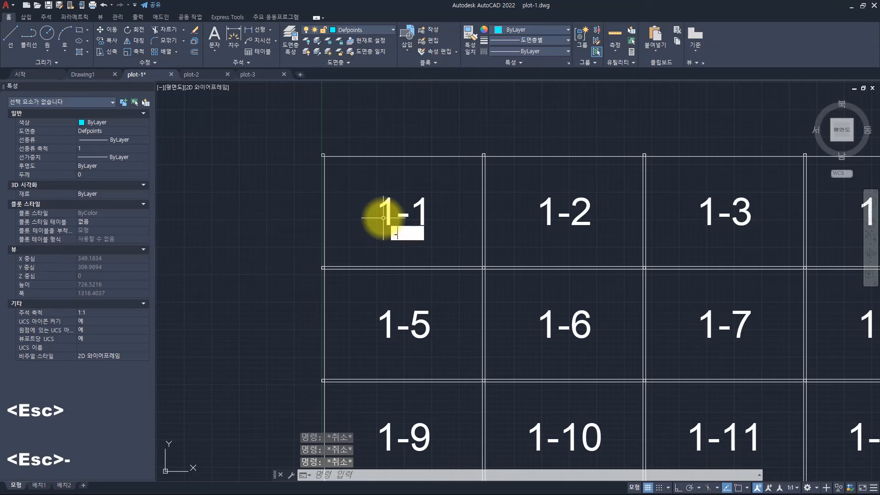
pyautogui.write('plo')
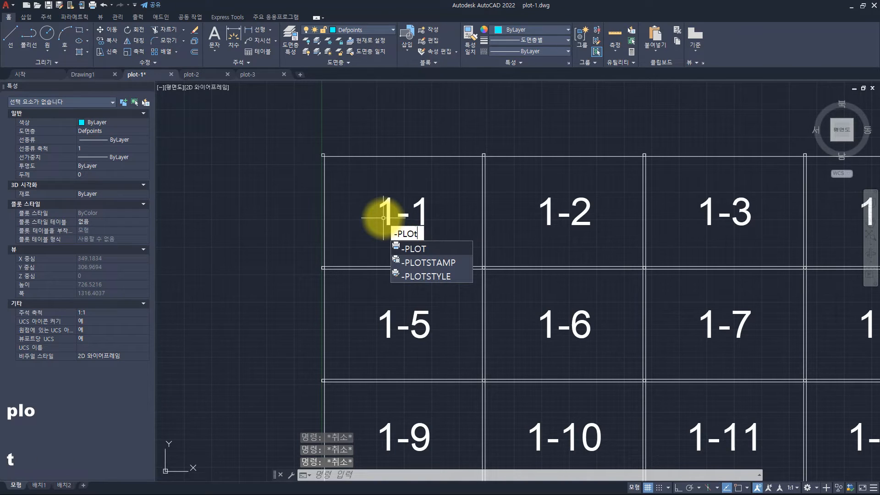
pyautogui.write('t')
pyautogui.press('Return')
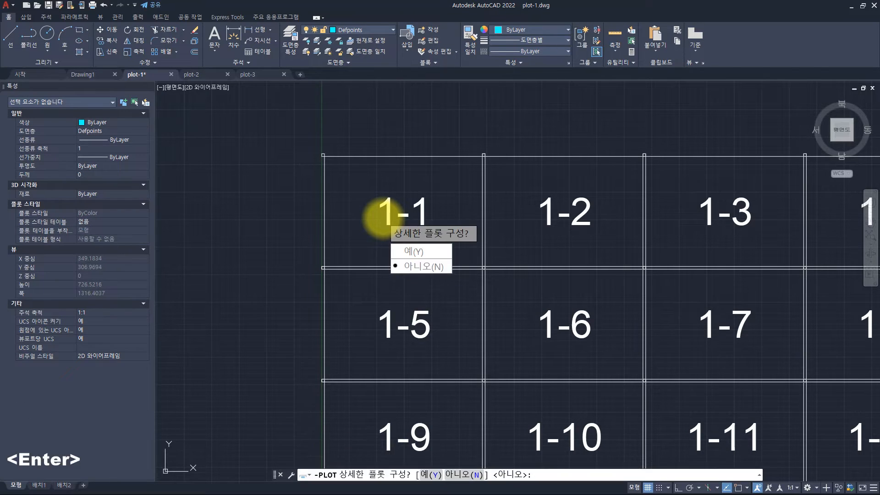
pyautogui.write('y')
pyautogui.press('Return')
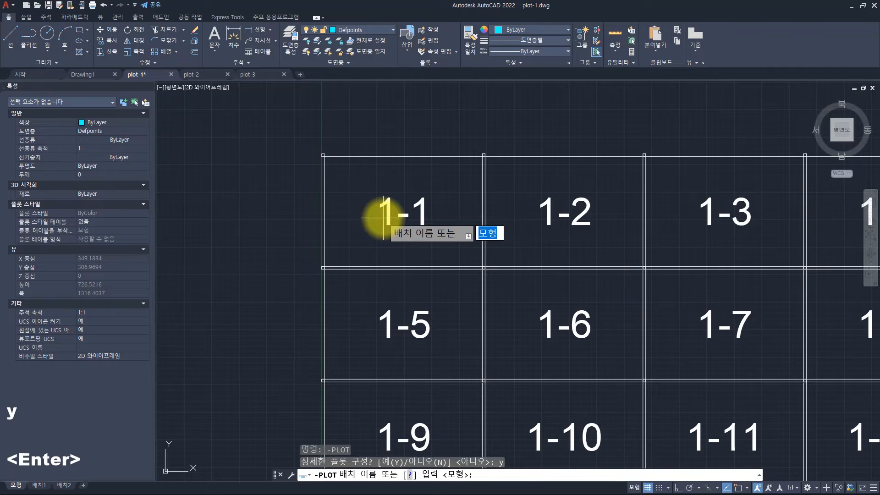
pyautogui.press('Return')
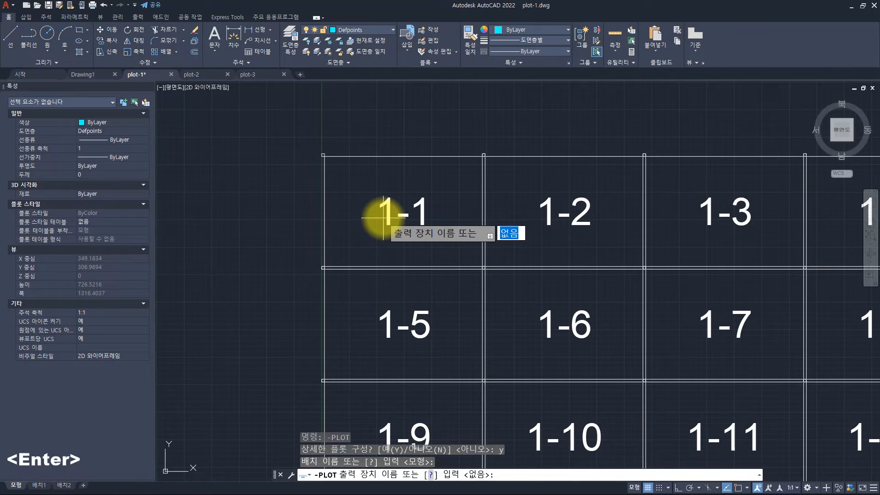
# Set the output device of the plot to dwg to pdf.pc3
pyautogui.write('dwg')
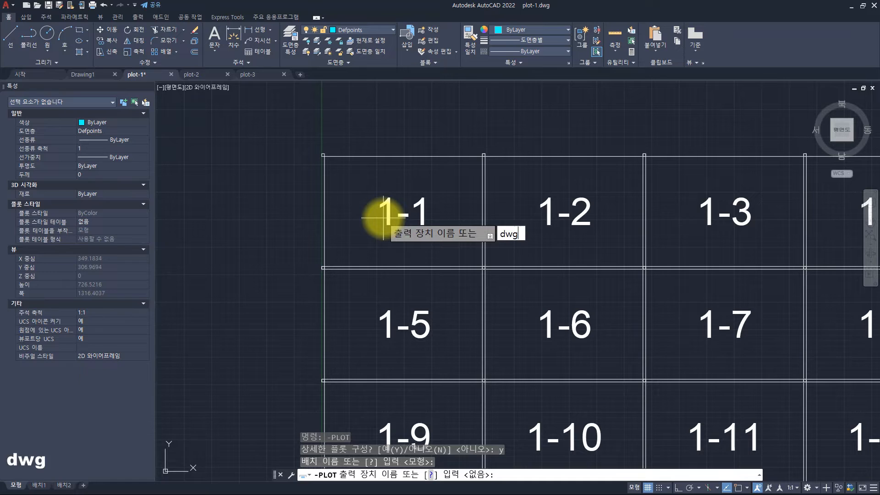
pyautogui.write(' to pdf.pc')
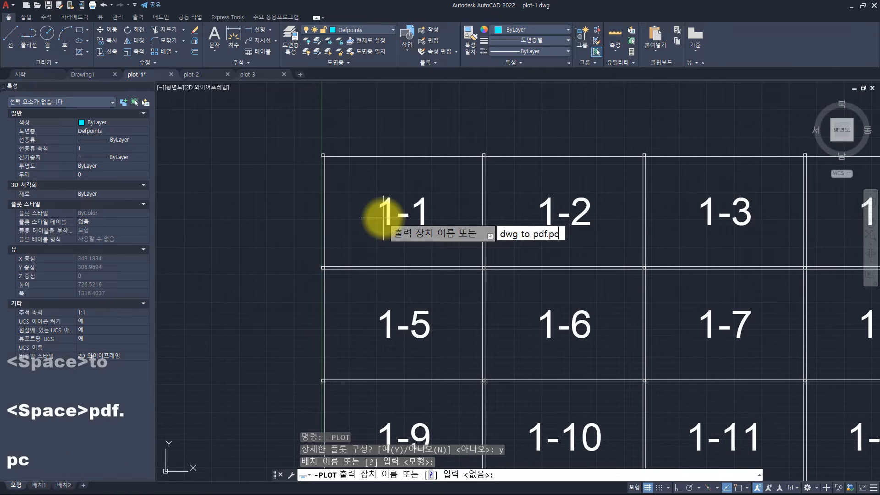
pyautogui.press('Return')
pyautogui.write('3')
pyautogui.press('Return')
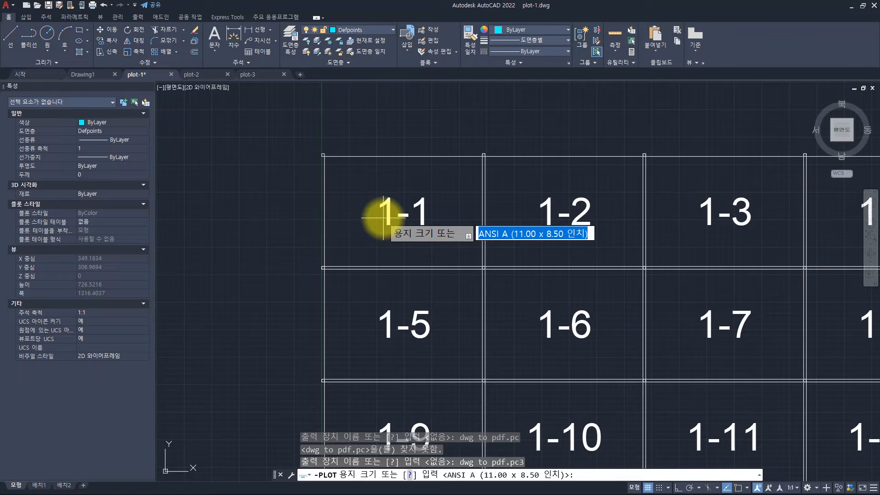
# List the paper sizes available for the plotter and find the ISO 전체 페이지 A4 entries in the command history
pyautogui.write('?')
pyautogui.press('Return')
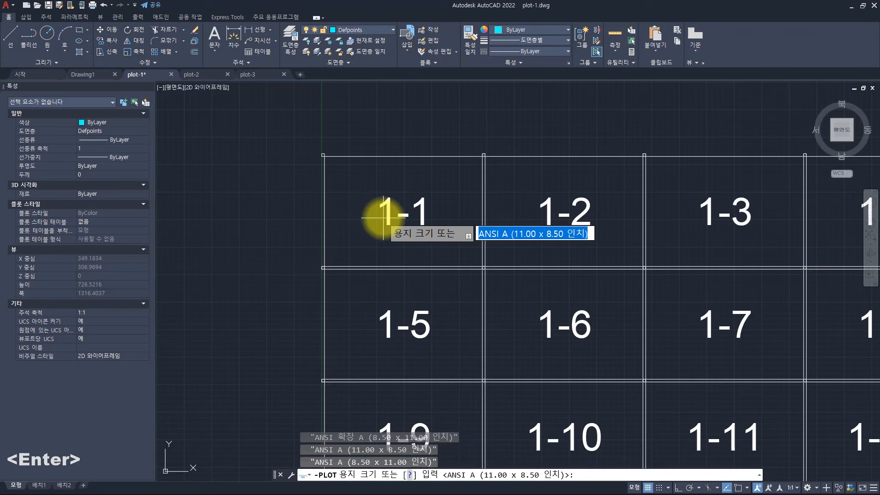
pyautogui.press('F2')
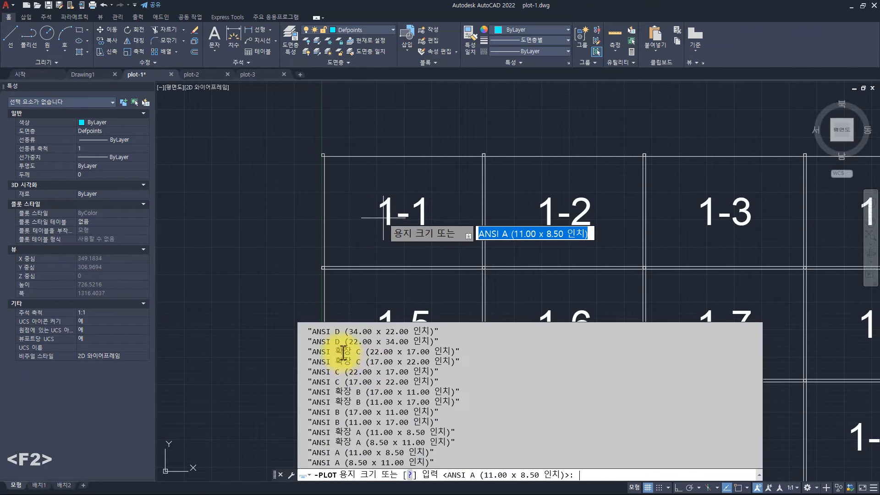
pyautogui.moveTo(337, 352); pyautogui.dragTo(373, 353)
pyautogui.scroll(10, 404, 366)
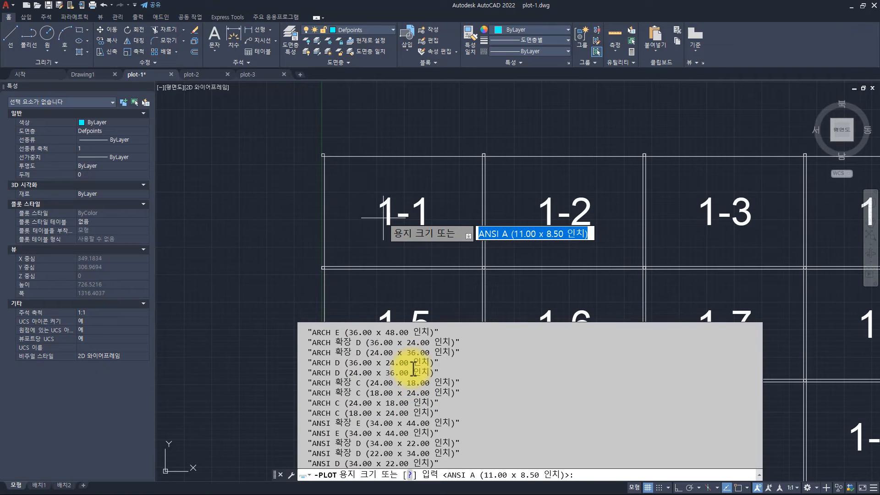
pyautogui.scroll(12, 413, 367)
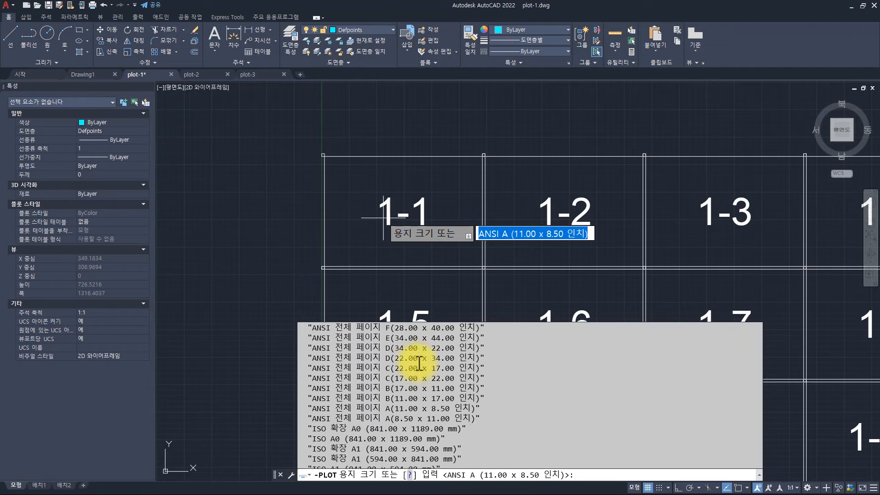
pyautogui.scroll(5, 420, 364)
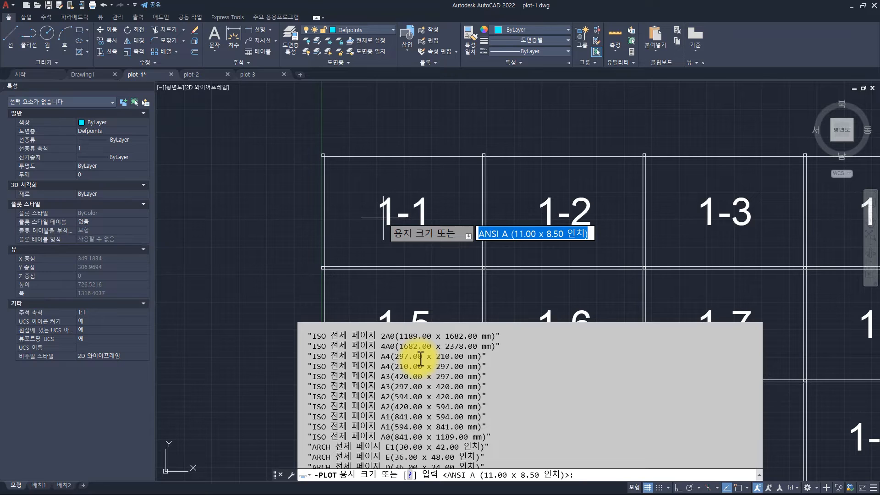
pyautogui.moveTo(305, 356); pyautogui.dragTo(519, 366)
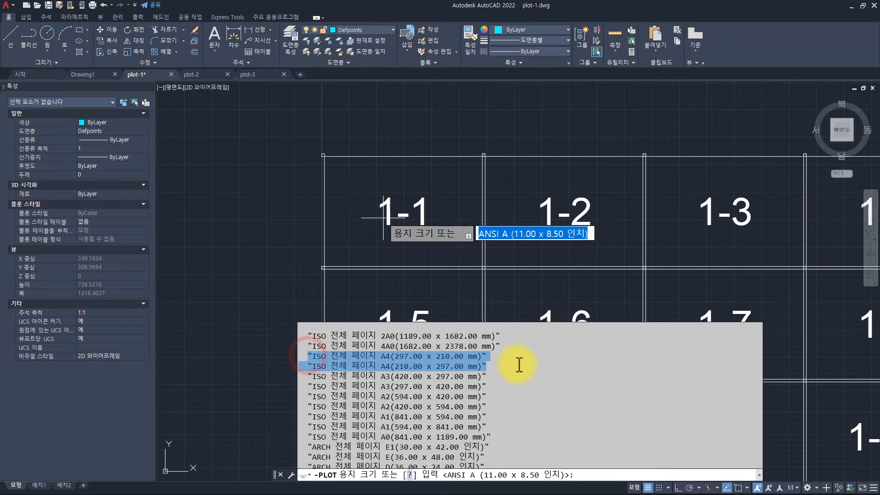
# Compare with the paper size in the plotpdf code and copy the ISO 전체 페이지 A4(297.00 x 210.00 mm) name from the command history
pyautogui.hotkey('alt', 'Tab')
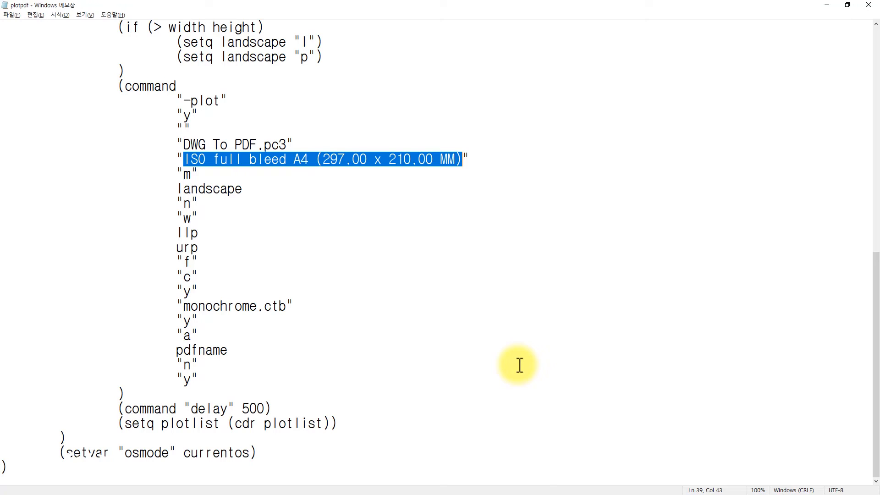
pyautogui.hotkey('alt', 'Tab')
pyautogui.press('F2')
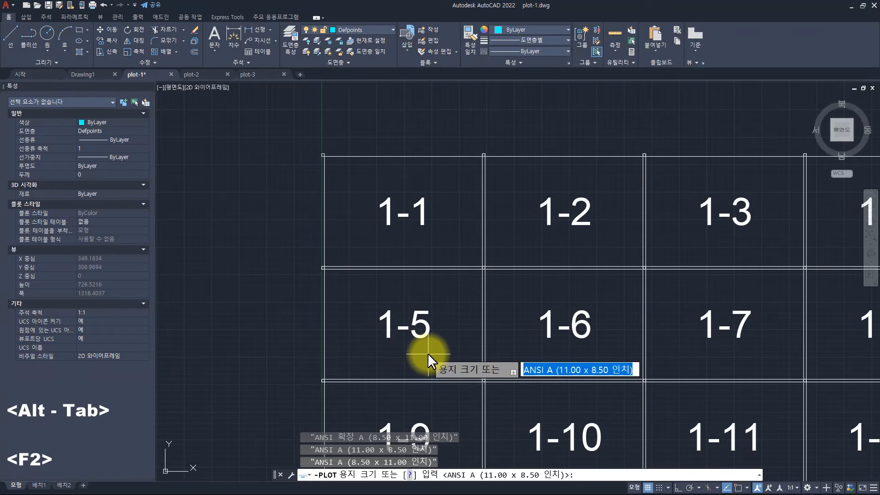
pyautogui.scroll(8, 394, 360)
pyautogui.scroll(8, 396, 362)
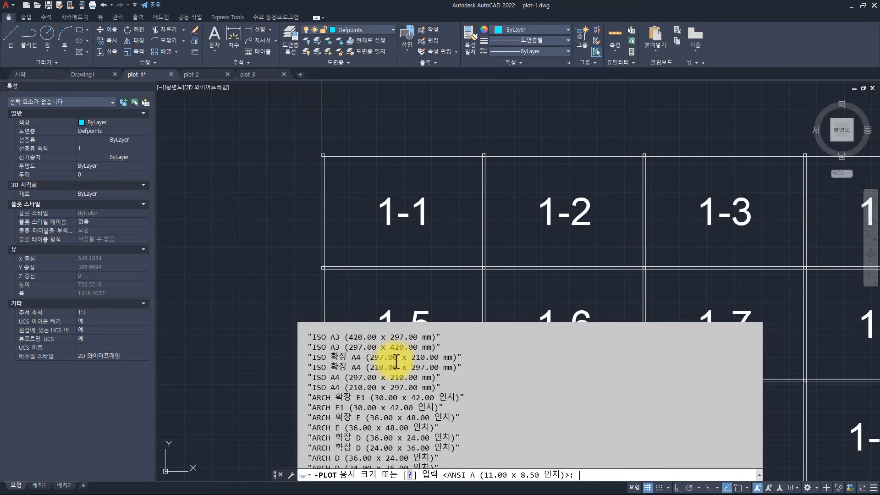
pyautogui.scroll(8, 395, 353)
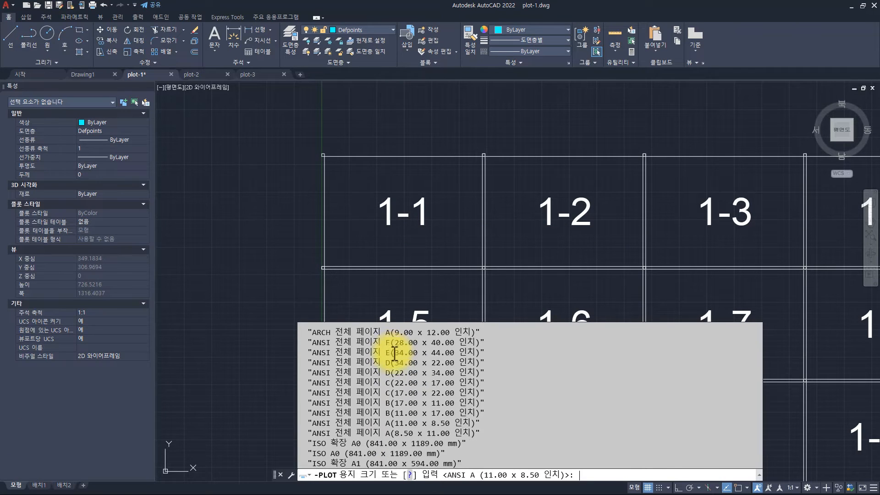
pyautogui.scroll(1, 395, 352)
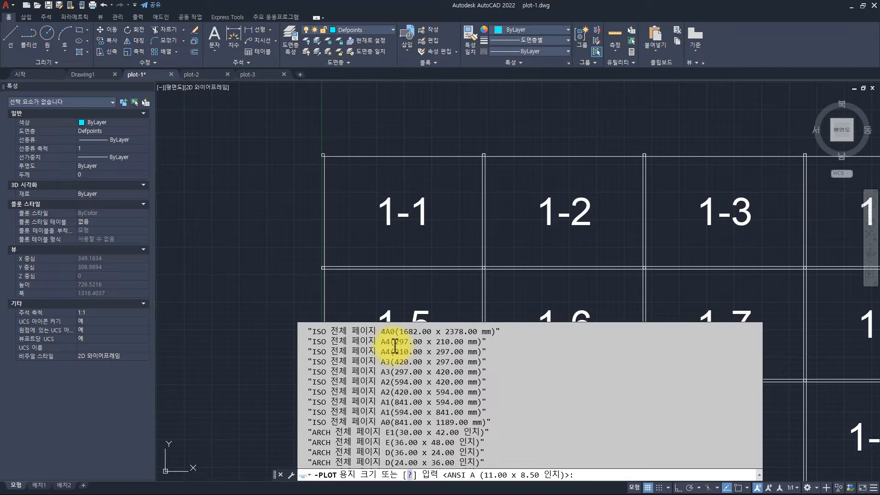
pyautogui.moveTo(483, 342)
pyautogui.mouseDown()
pyautogui.moveTo(315, 342)
pyautogui.moveTo(494, 339)
pyautogui.moveTo(485, 343)
pyautogui.mouseUp()
# Replace the selected paper size in the plotpdf code with ISO 전체 페이지 A4(297.00 x 210.00 mm)
pyautogui.hotkey('alt', 'Tab')
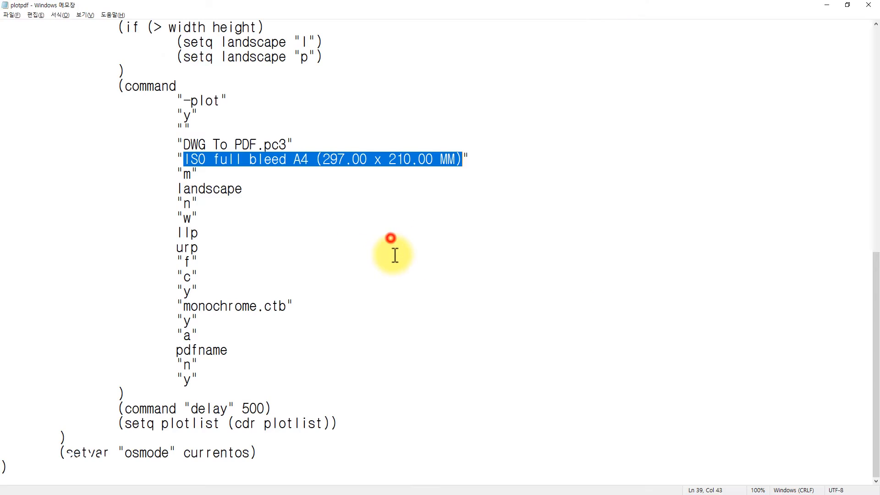
pyautogui.write('ISO 전체 페이지 A4(297.00 x 210.00 mm)')
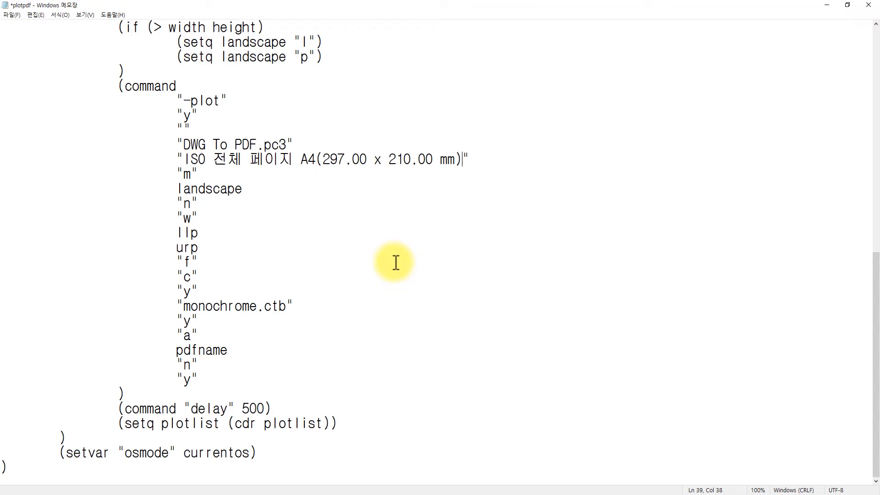
pyautogui.click(216, 167)
pyautogui.click(273, 188)
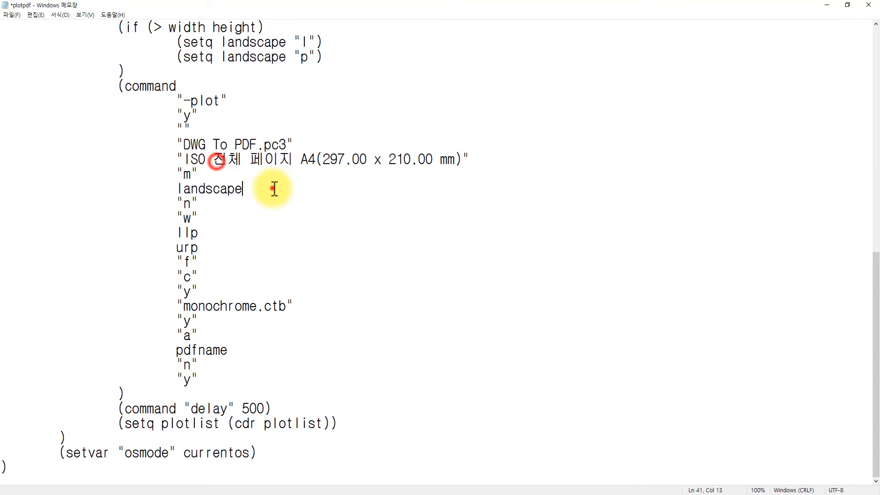
# Save the code over the existing plotpdf.lsp in the plot-sample folder, with all file types shown and ANSI encoding
pyautogui.press('alt')
pyautogui.click(12, 15)
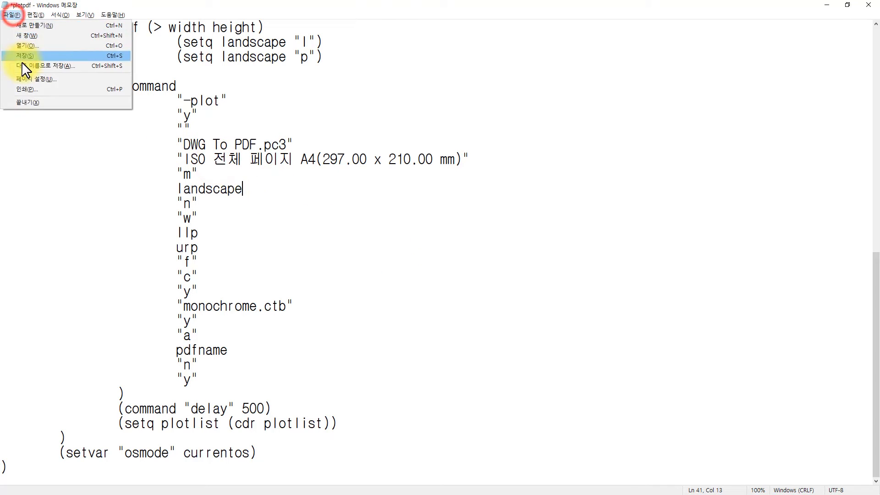
pyautogui.click(22, 63)
pyautogui.click(274, 232)
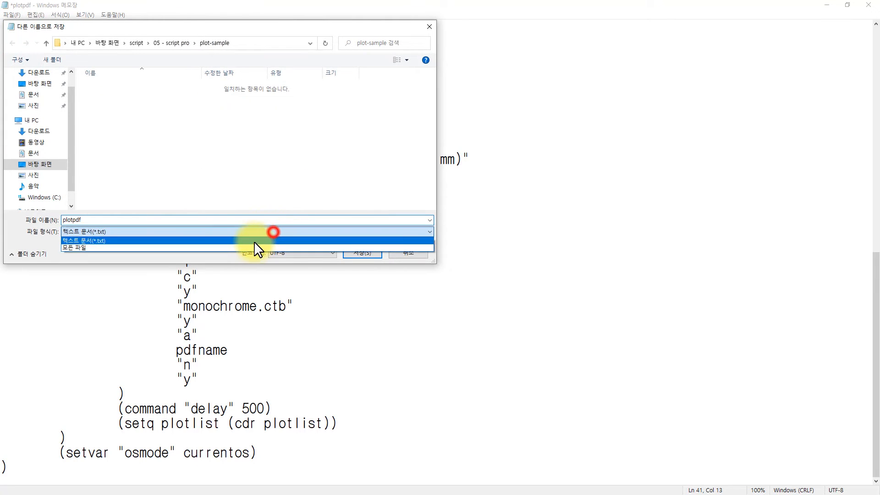
pyautogui.click(252, 246)
pyautogui.click(132, 117)
pyautogui.click(289, 252)
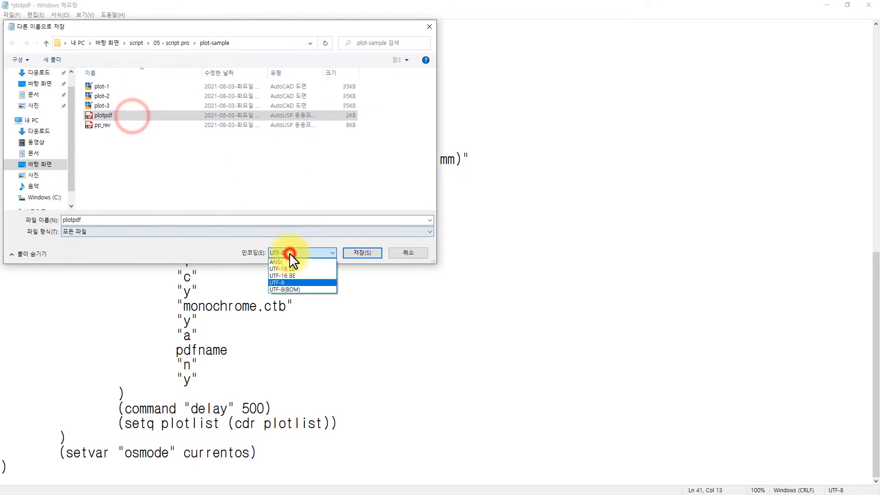
pyautogui.click(288, 262)
pyautogui.click(365, 252)
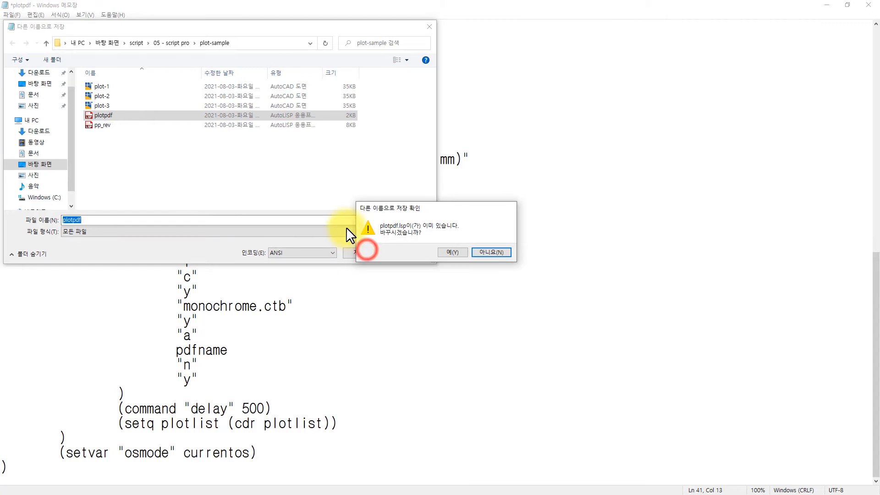
pyautogui.click(448, 252)
# Review the plot command's answer lines and the paper size line in the plotpdf code, and close the file
pyautogui.moveTo(144, 171); pyautogui.dragTo(343, 251)
pyautogui.click(344, 252)
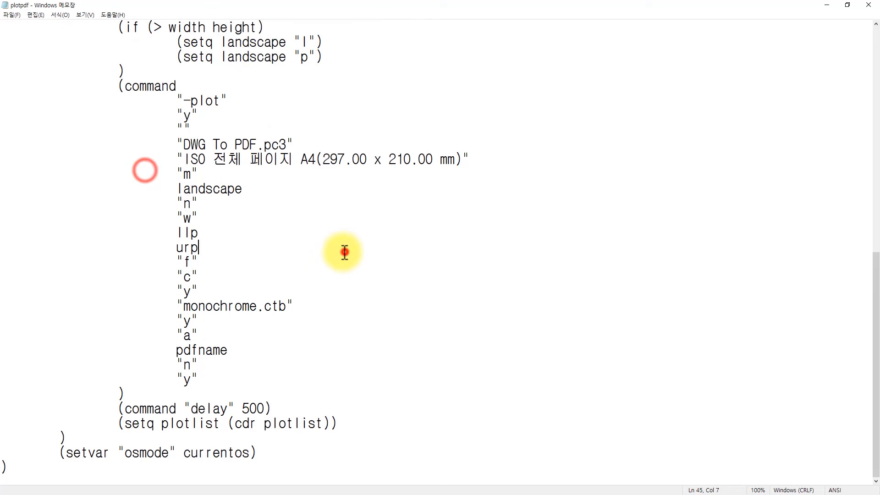
pyautogui.moveTo(166, 174); pyautogui.dragTo(285, 364)
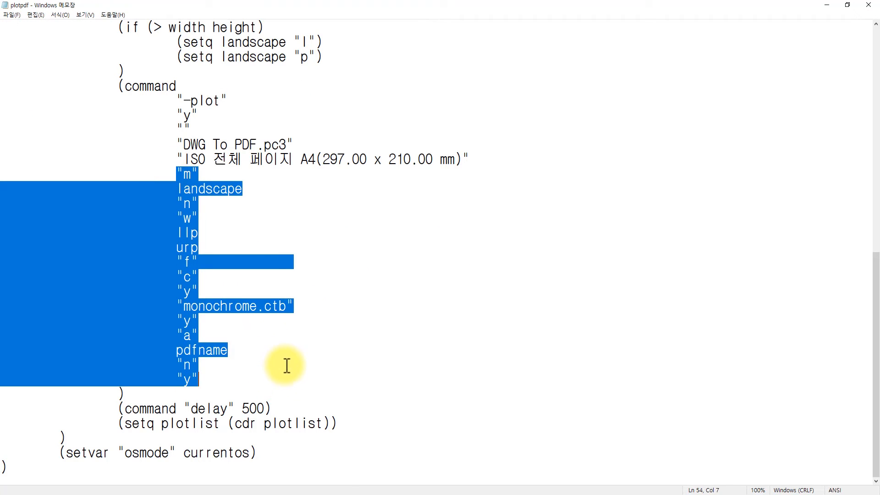
pyautogui.click(304, 232)
pyautogui.moveTo(169, 118); pyautogui.dragTo(277, 262)
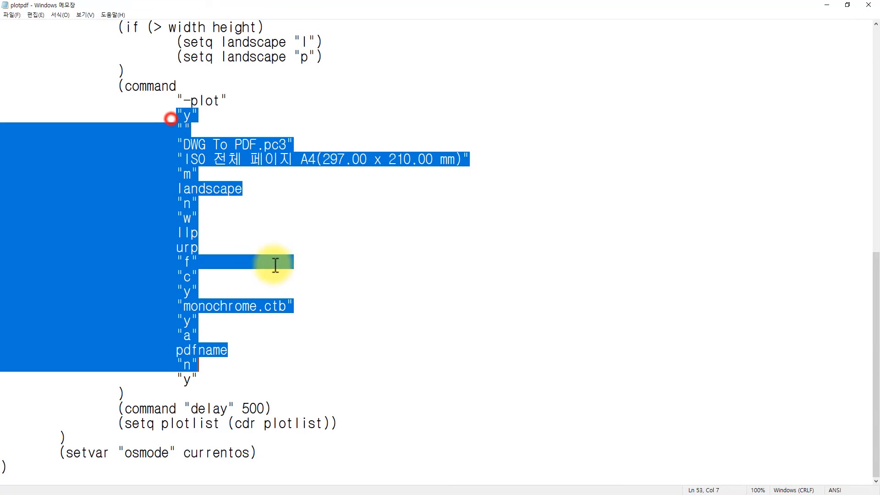
pyautogui.click(301, 216)
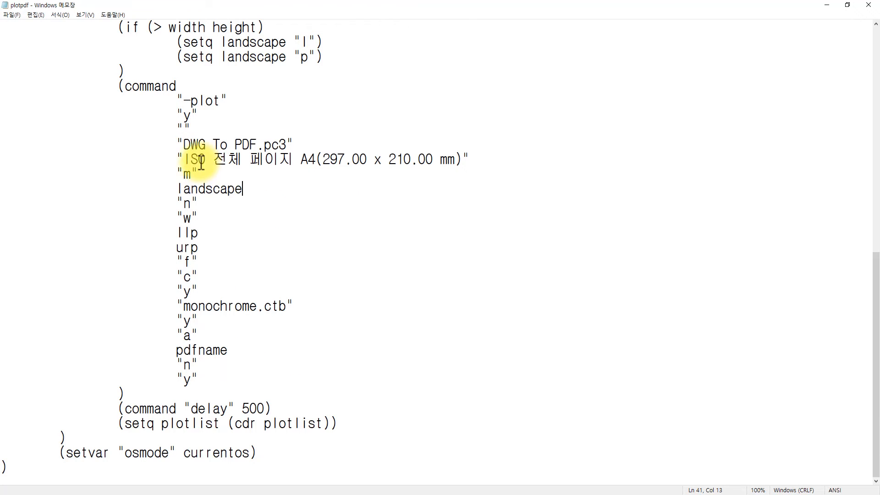
pyautogui.moveTo(170, 160); pyautogui.dragTo(474, 164)
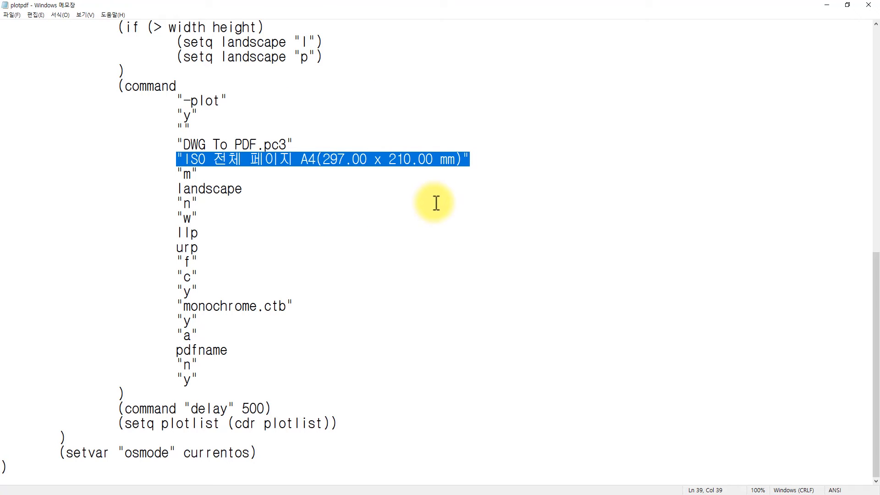
pyautogui.hotkey('alt', 'F4')
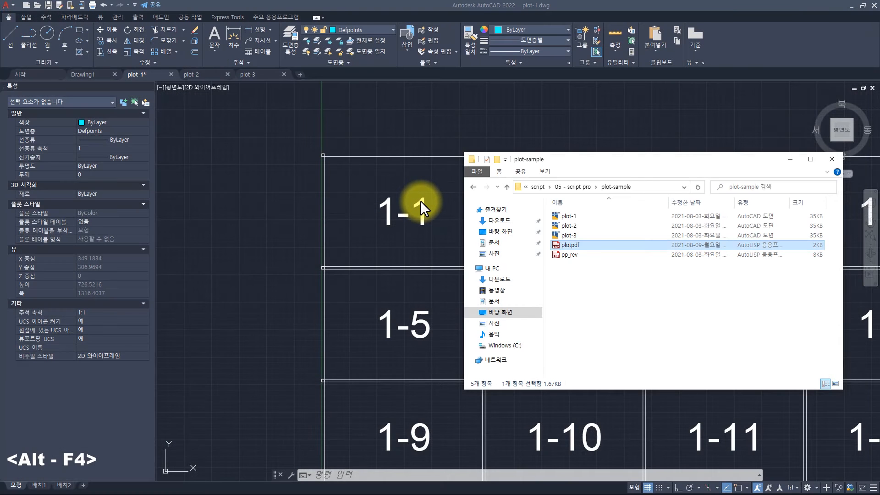
pyautogui.hotkey('alt', 'F4')
# Load plotpdf.lsp from the plot-sample folder into the plot-1 drawing, allowing it to load once
pyautogui.press('Escape')
pyautogui.press('Escape')
pyautogui.press('Escape')
pyautogui.press('Escape')
pyautogui.press('Escape')
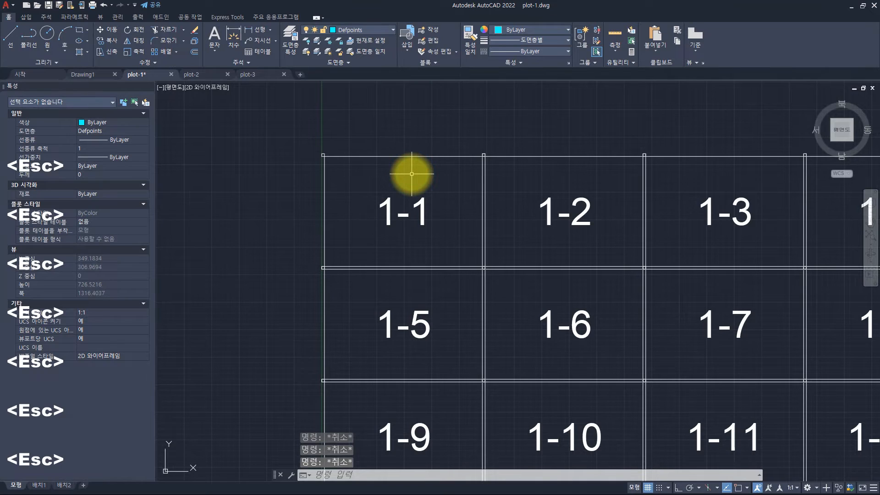
pyautogui.hotkey('alt', 'Tab')
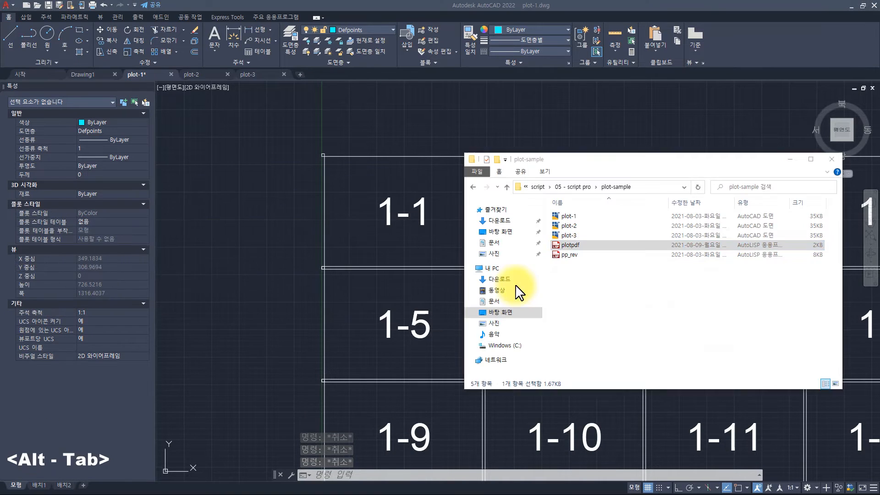
pyautogui.moveTo(571, 245)
pyautogui.mouseDown()
pyautogui.moveTo(452, 252)
pyautogui.moveTo(373, 197)
pyautogui.moveTo(409, 213)
pyautogui.mouseUp()
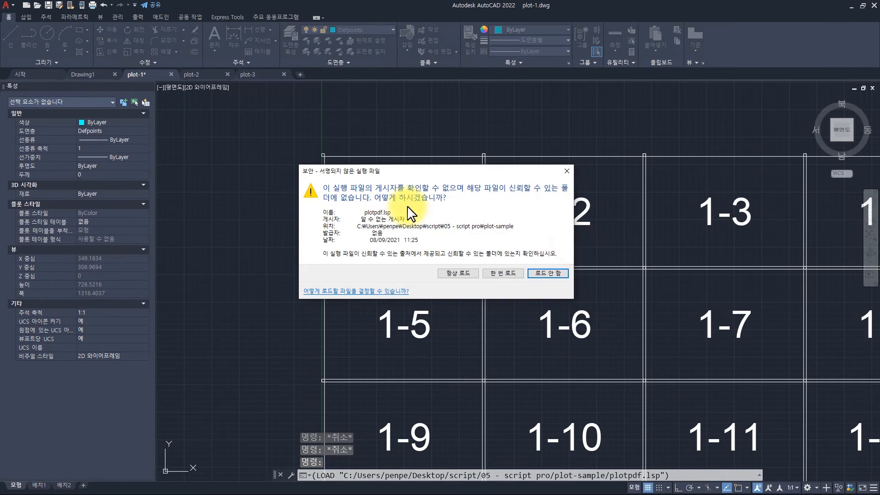
pyautogui.click(503, 273)
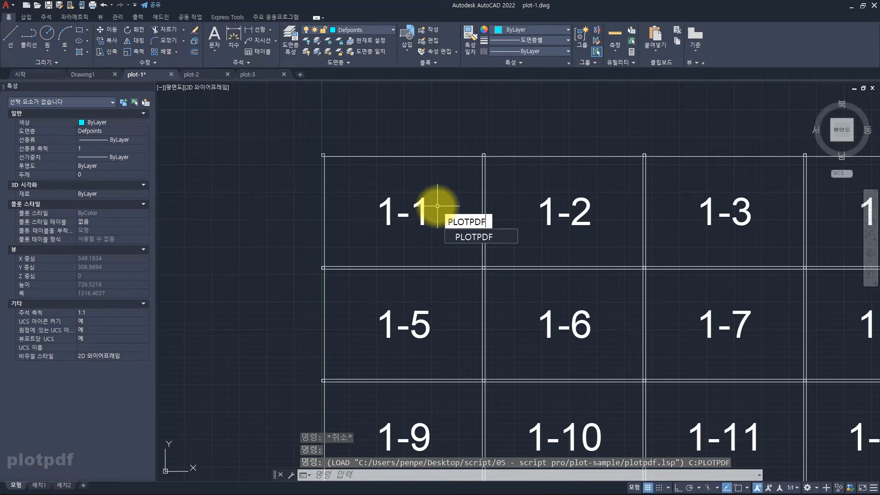
# Run PLOTPDF on the plot-1 drawing with block name a4 and check the PDF output in the plot-sample folder
pyautogui.press('Return')
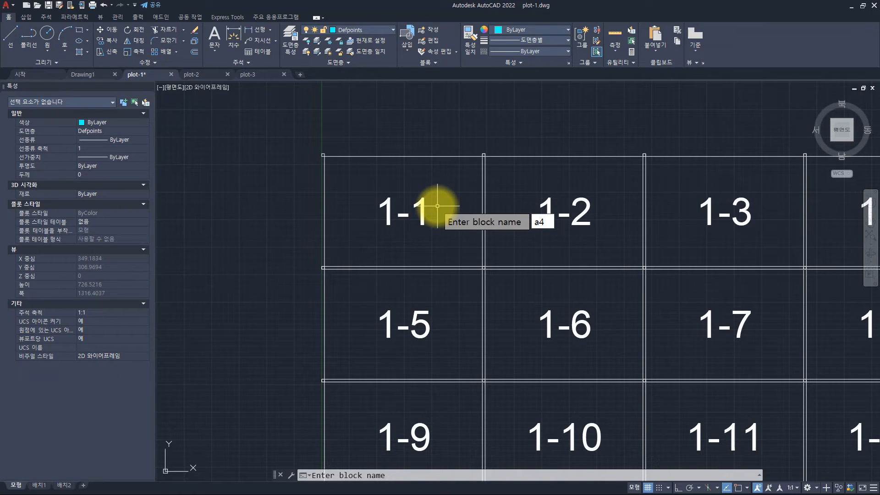
pyautogui.press('Return')
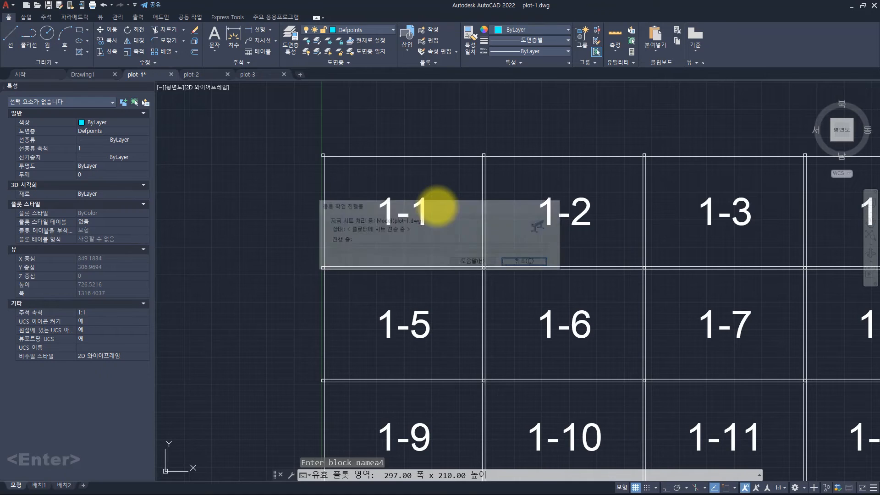
pyautogui.hotkey('alt', 'Tab')
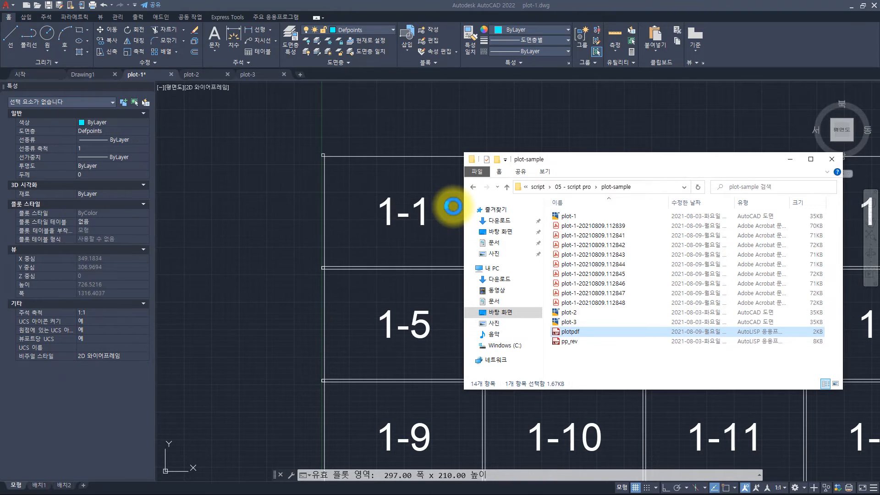
pyautogui.hotkey('alt', 'Tab')
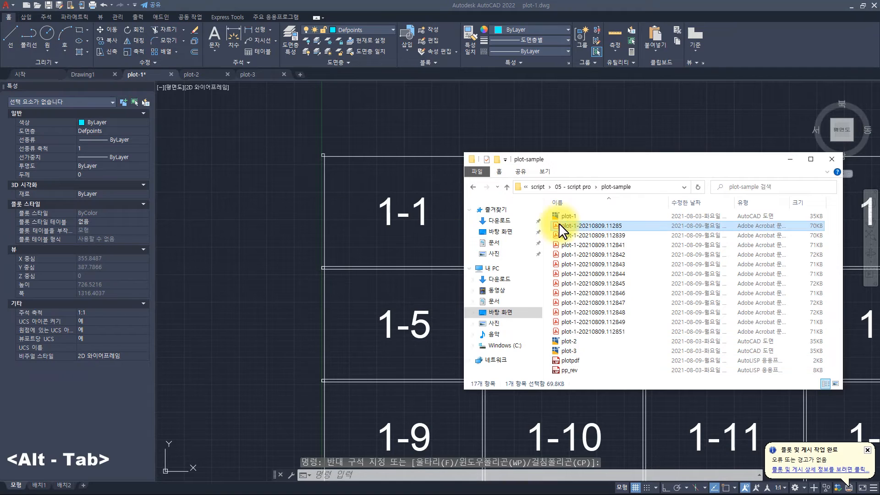
# Delete all the plot-1 PDF files from the plot-sample folder
pyautogui.click(582, 225)
pyautogui.keyDown('shift'); pyautogui.click(605, 330); pyautogui.keyUp('shift')
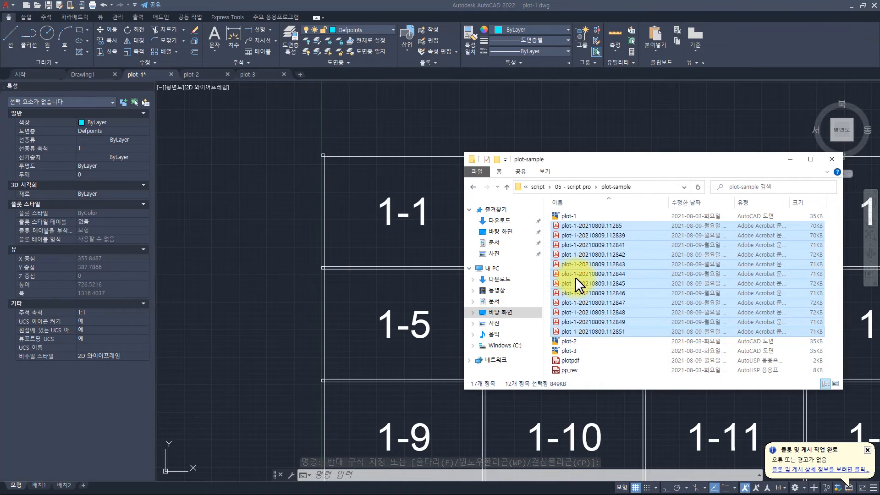
pyautogui.press('Delete')
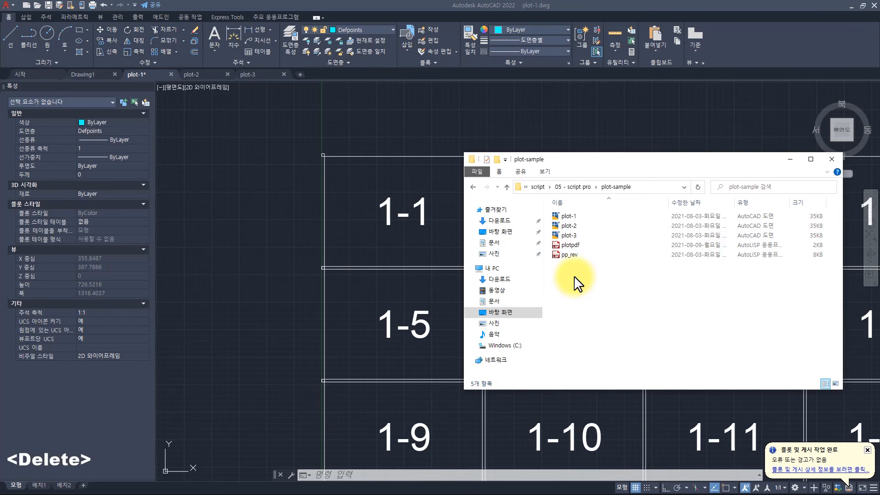
# Write a new Notepad text with the lines plotpdf, a4 and qsave
pyautogui.press('super+r')
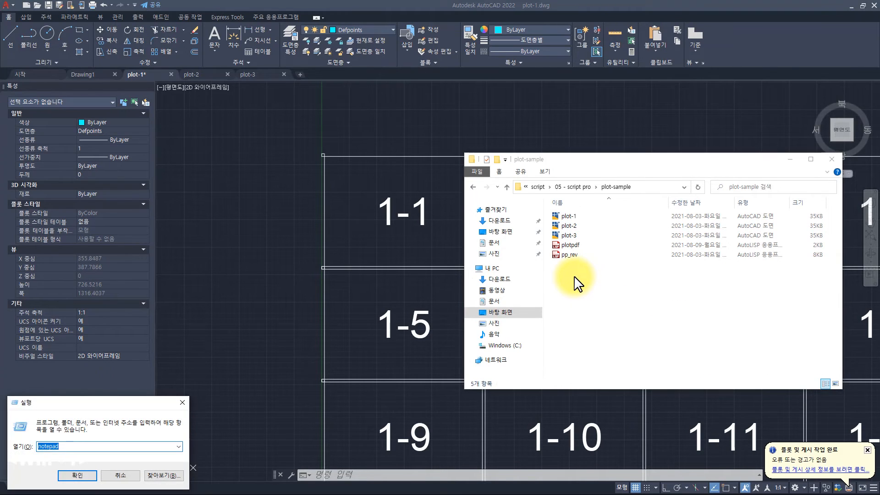
pyautogui.press('Return')
pyautogui.write('plotpdf')
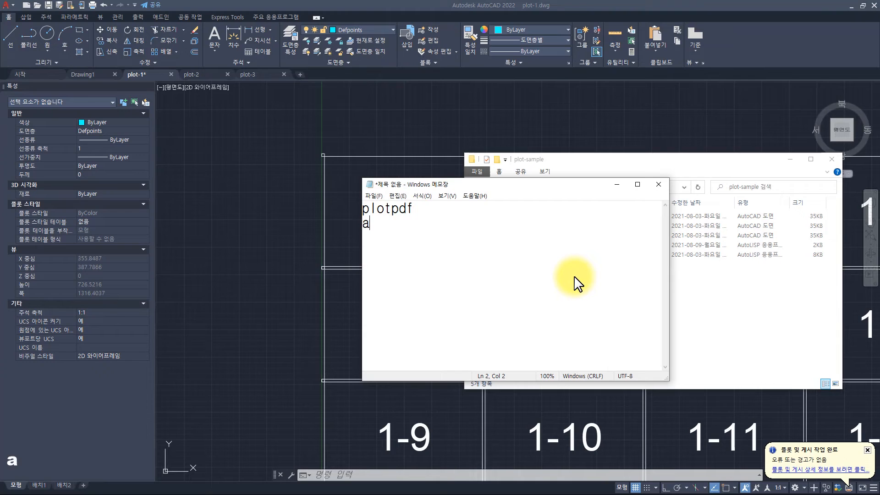
pyautogui.press('Return')
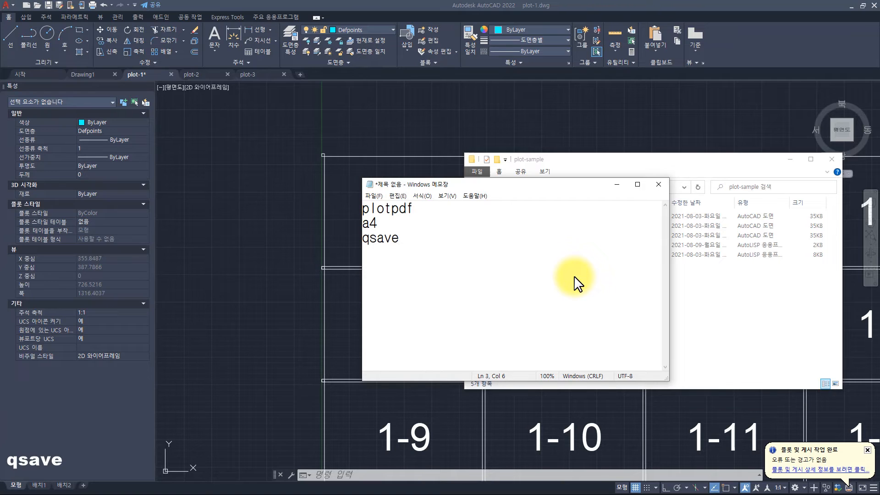
# Remove the qsave line from the script text, keeping an empty last line below a4
pyautogui.press('BackSpace')
pyautogui.press('BackSpace')
pyautogui.press('BackSpace')
pyautogui.press('BackSpace')
pyautogui.press('BackSpace')
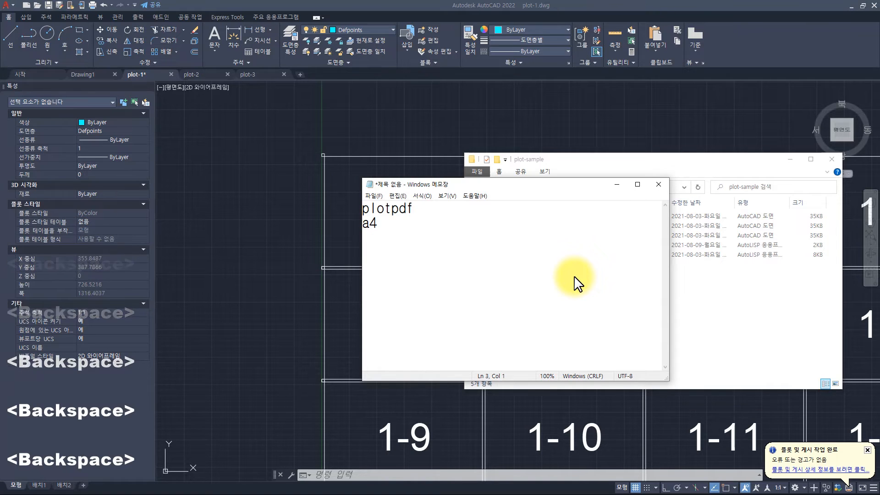
# Save the script as plot.scr in the plot-sample folder with the all-files type, and close Notepad
pyautogui.hotkey('ctrl', 's')
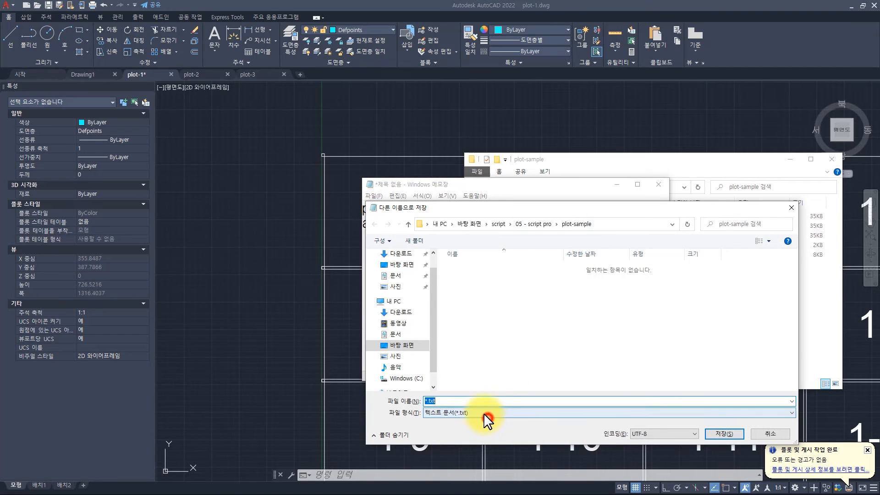
pyautogui.click(482, 412)
pyautogui.click(436, 430)
pyautogui.click(444, 401)
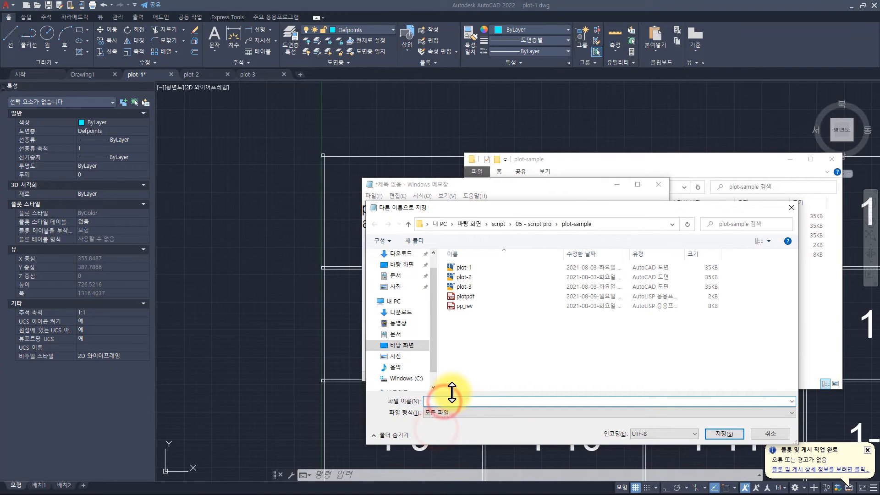
pyautogui.write('plot')
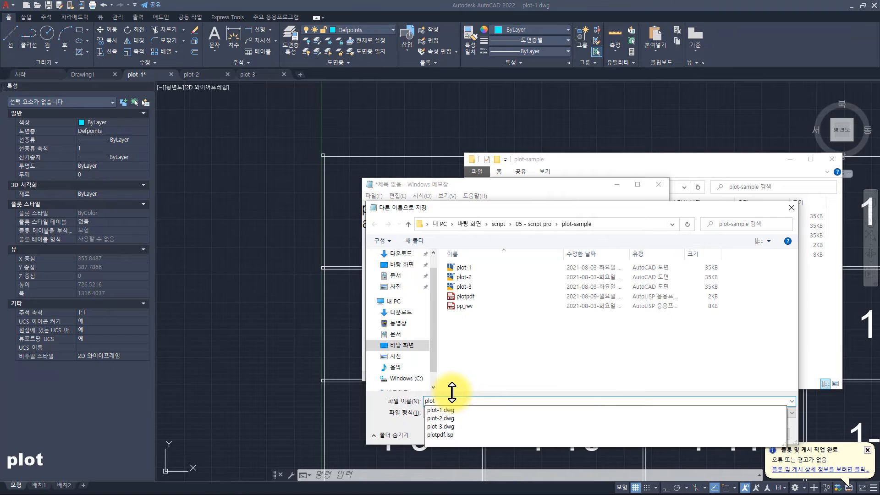
pyautogui.write('.scr')
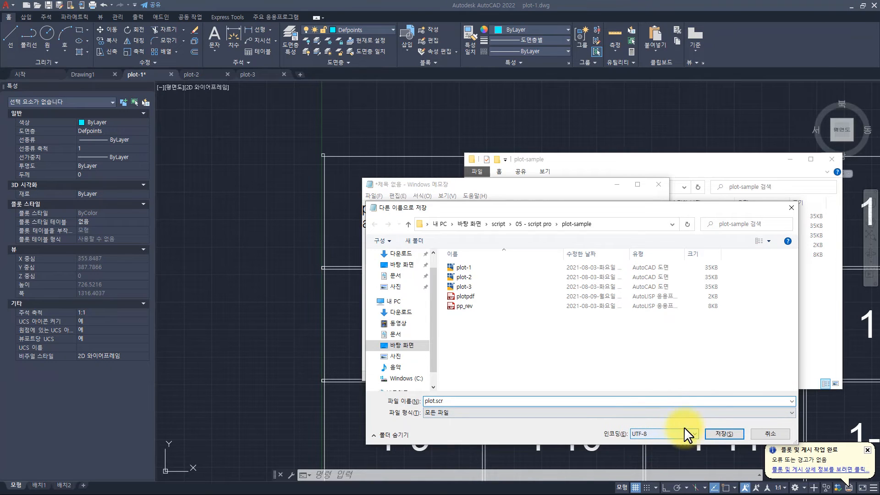
pyautogui.click(722, 434)
pyautogui.click(561, 321)
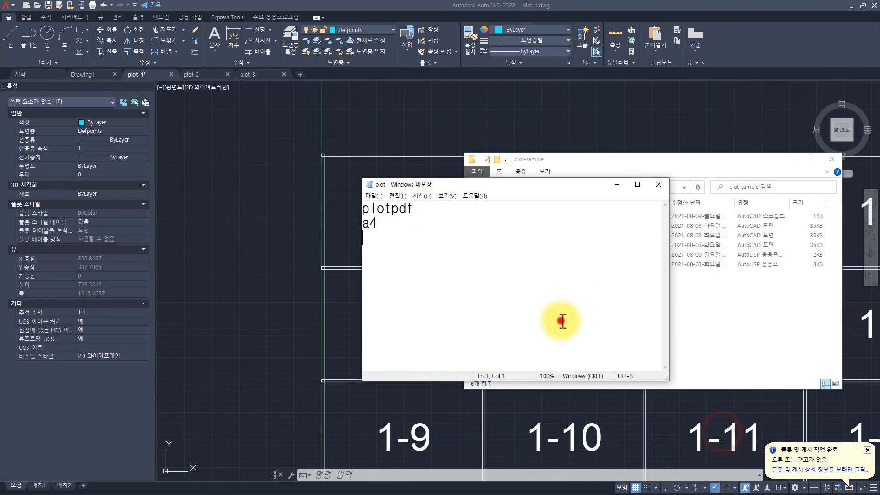
pyautogui.click(662, 187)
# Return to AutoCAD and close the plot-1 drawing without saving, along with plot-2 and plot-3
pyautogui.hotkey('alt', 'Tab')
pyautogui.click(596, 252)
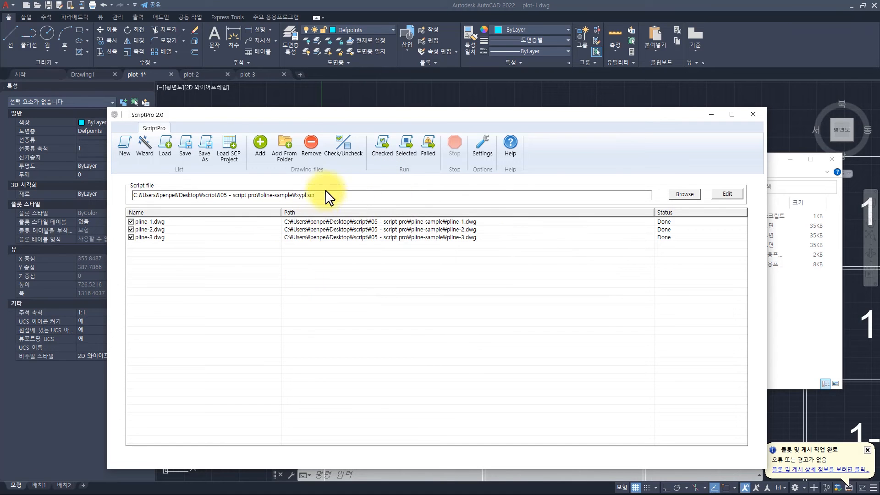
pyautogui.hotkey('alt', 'Tab')
pyautogui.hotkey('alt', 'Tab')
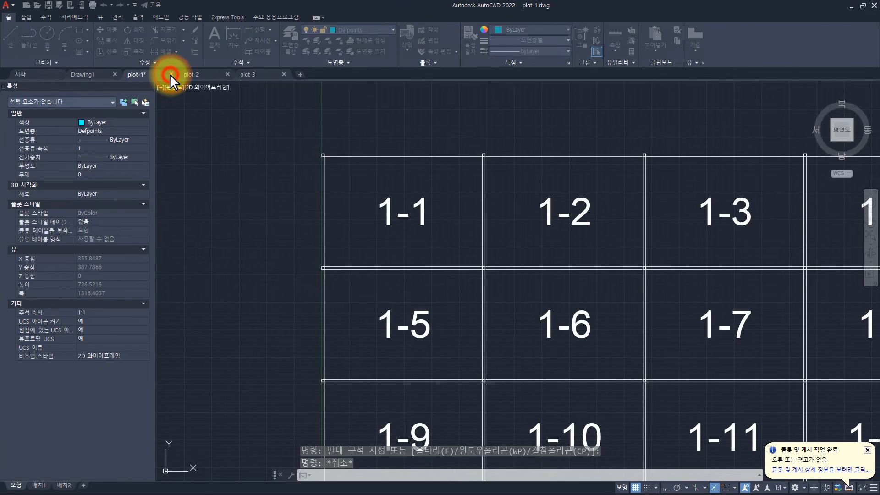
pyautogui.press('Right')
pyautogui.press('Return')
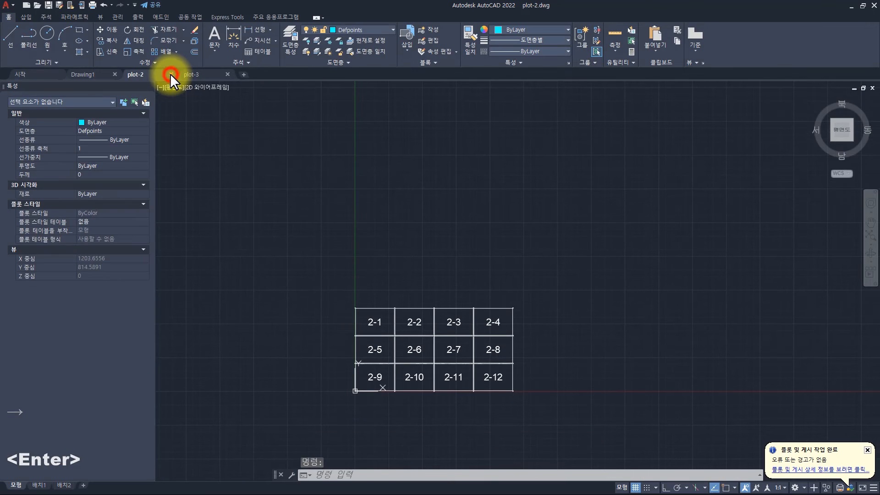
pyautogui.click(170, 74)
pyautogui.click(170, 73)
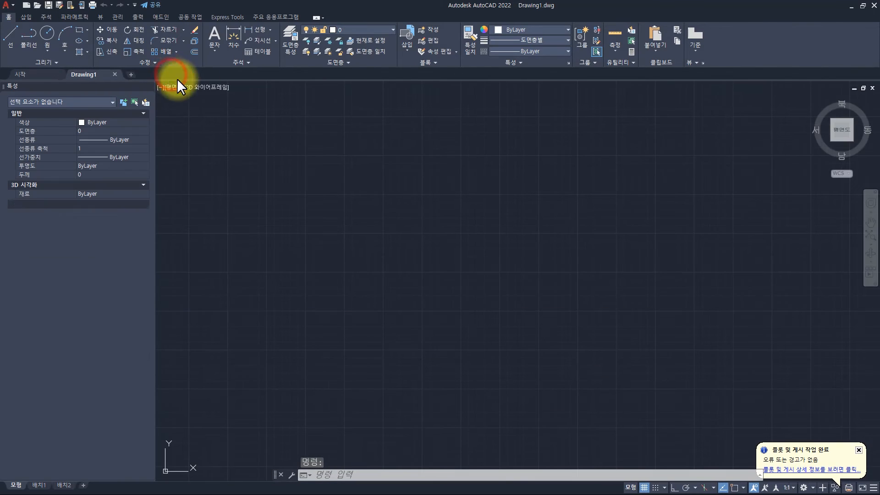
# Switch to the ScriptPro 2.0 window
pyautogui.hotkey('alt', 'Tab')
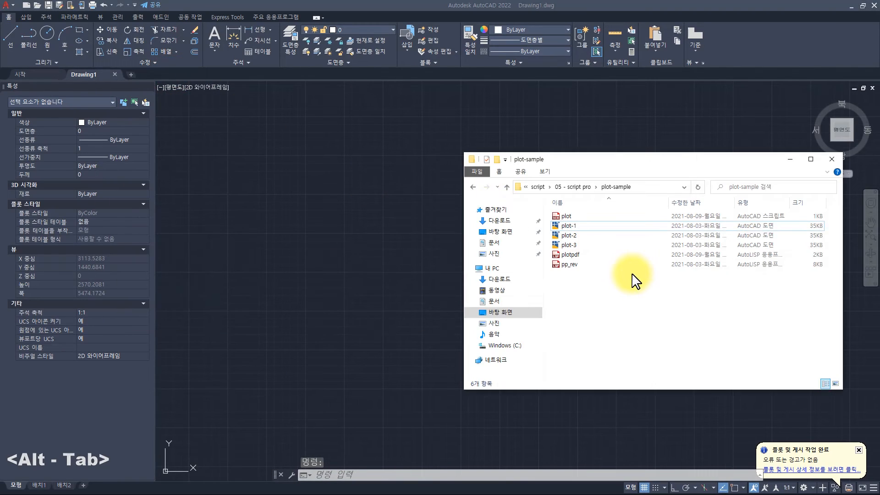
pyautogui.hotkey('alt', 'Tab')
pyautogui.hotkey('alt', 'Tab')
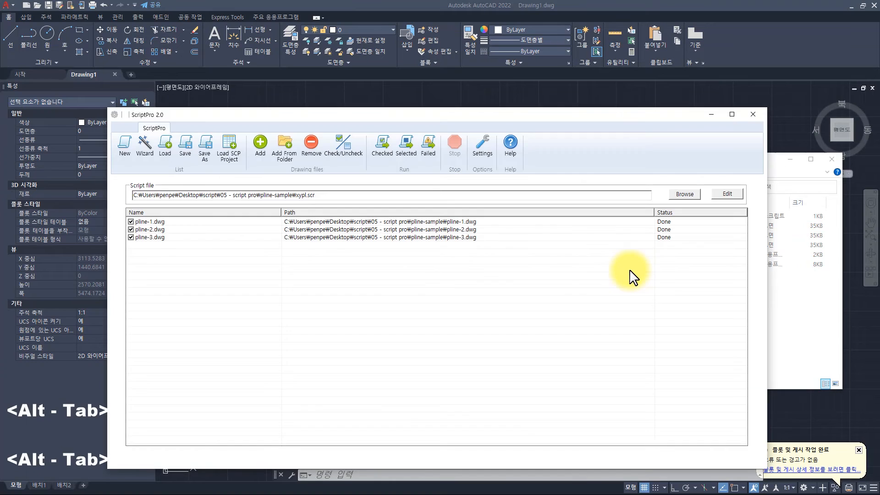
# Replace all pline drawings in the drawing list with plot-1, plot-2 and plot-3 from the plot-sample folder
pyautogui.click(394, 300)
pyautogui.hotkey('ctrl', 'a')
pyautogui.click(312, 145)
pyautogui.click(260, 144)
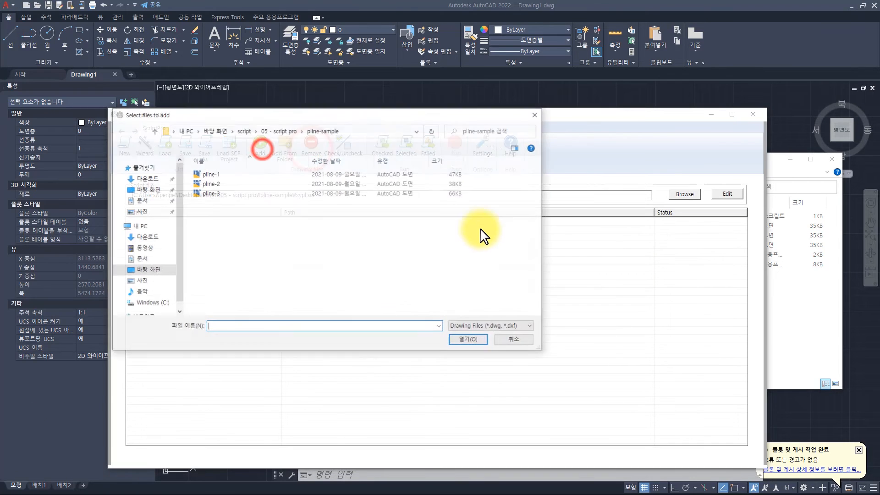
pyautogui.click(281, 131)
pyautogui.doubleClick(271, 184)
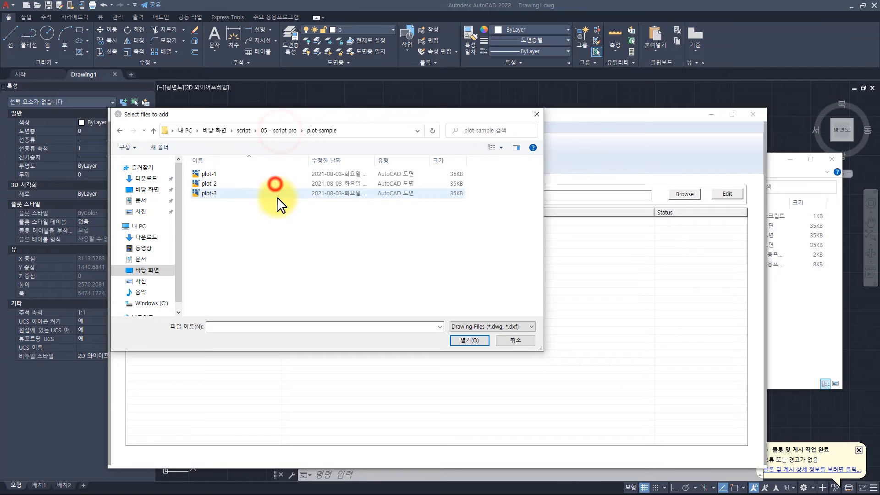
pyautogui.moveTo(275, 218); pyautogui.dragTo(271, 180)
pyautogui.click(460, 340)
# Set plot.scr from the plot-sample folder as the script file and check its path
pyautogui.click(684, 194)
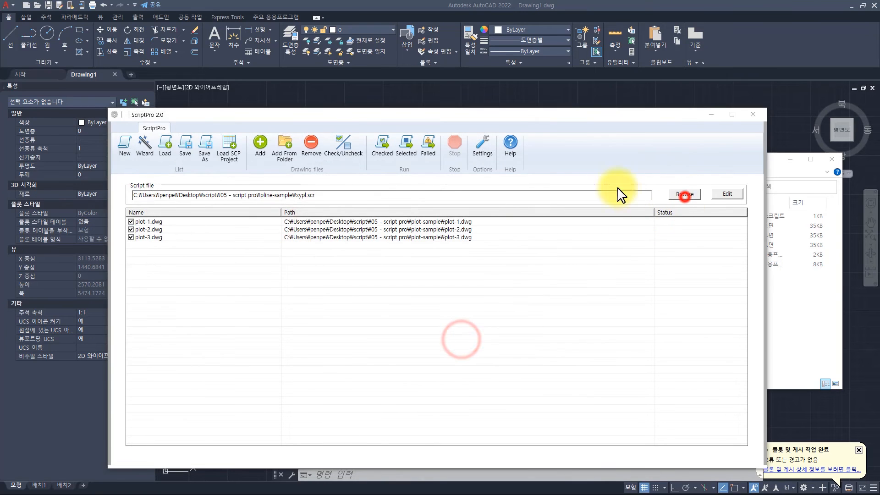
pyautogui.doubleClick(324, 172)
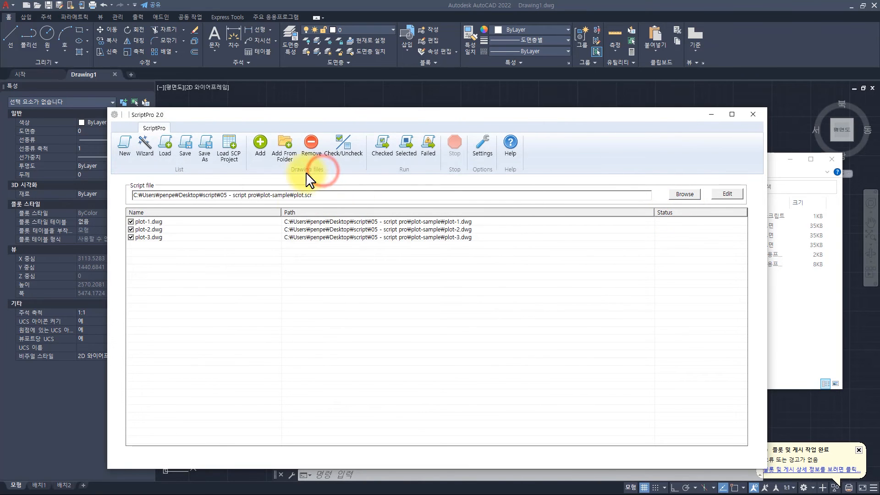
pyautogui.moveTo(337, 196); pyautogui.dragTo(132, 195)
pyautogui.click(332, 196)
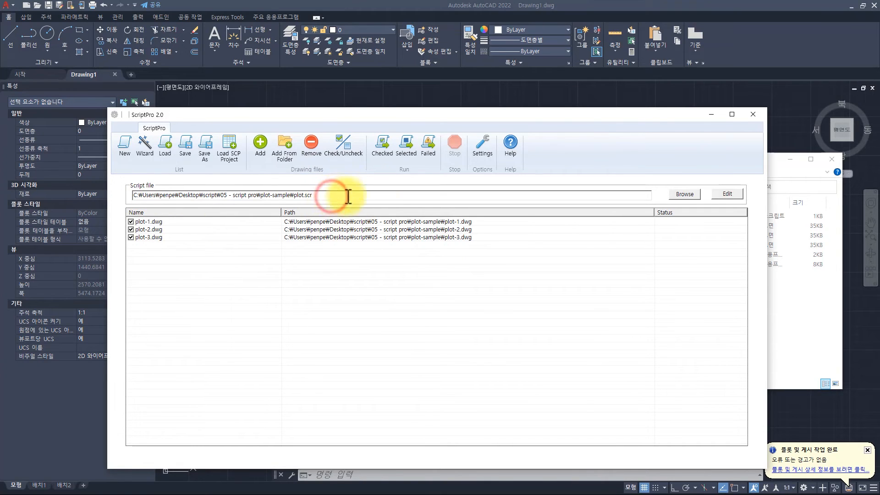
# Run the script on all checked drawings and decline viewing the log file
pyautogui.click(389, 150)
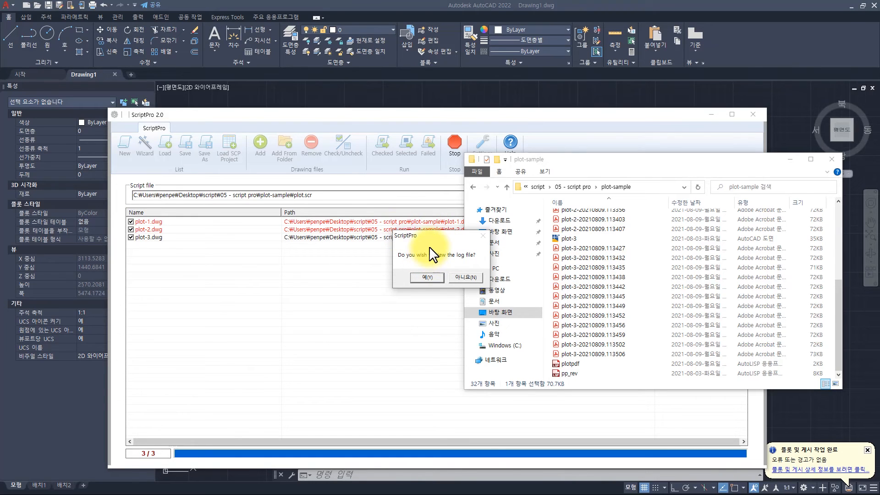
pyautogui.click(463, 276)
pyautogui.click(393, 275)
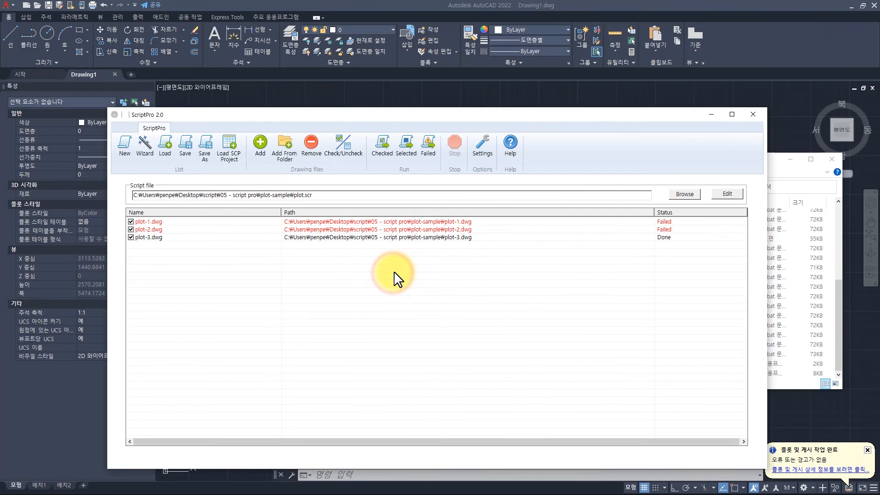
# Check each drawing's run status, and examine the plotted PDFs in the plot-sample folder, sorted by file type
pyautogui.moveTo(499, 310); pyautogui.dragTo(436, 262)
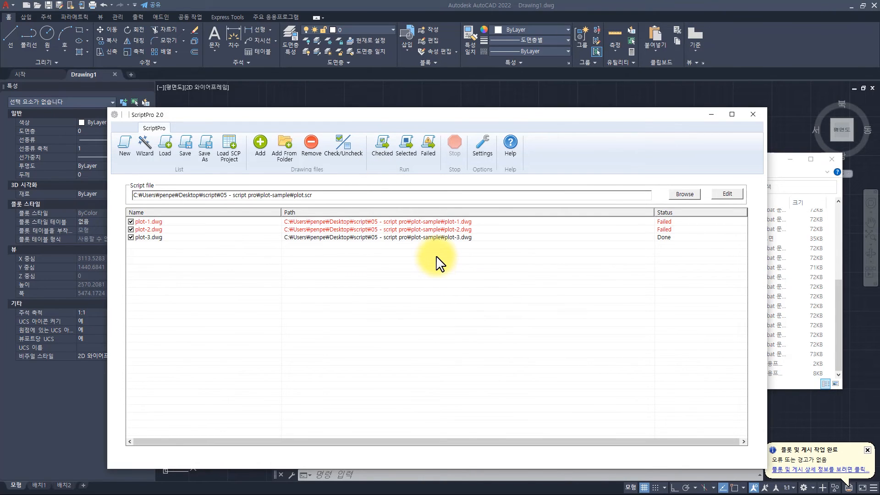
pyautogui.click(432, 238)
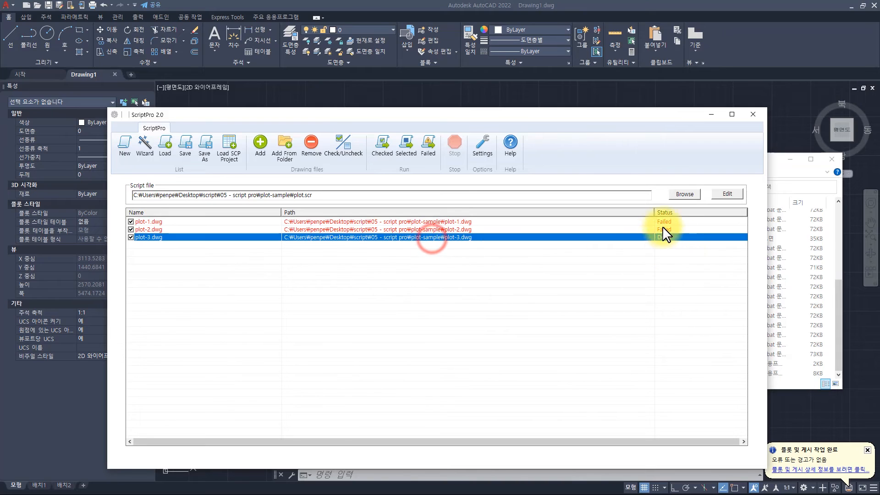
pyautogui.click(590, 222)
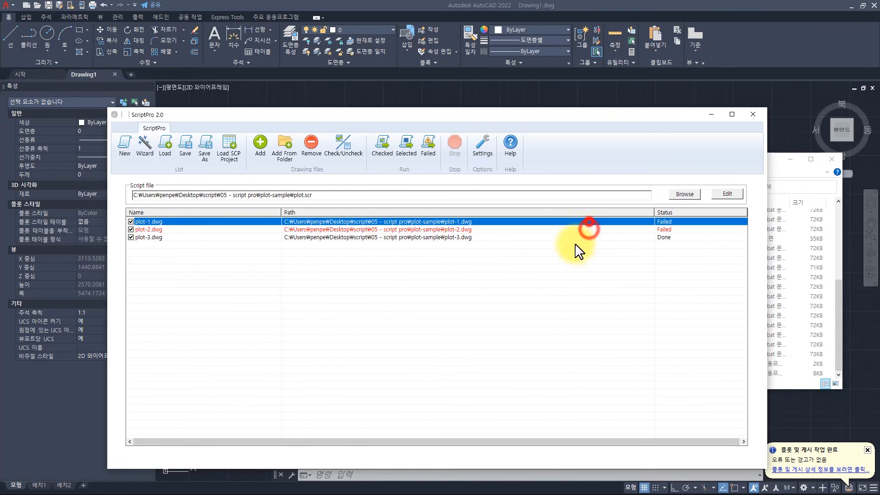
pyautogui.click(447, 288)
pyautogui.click(795, 267)
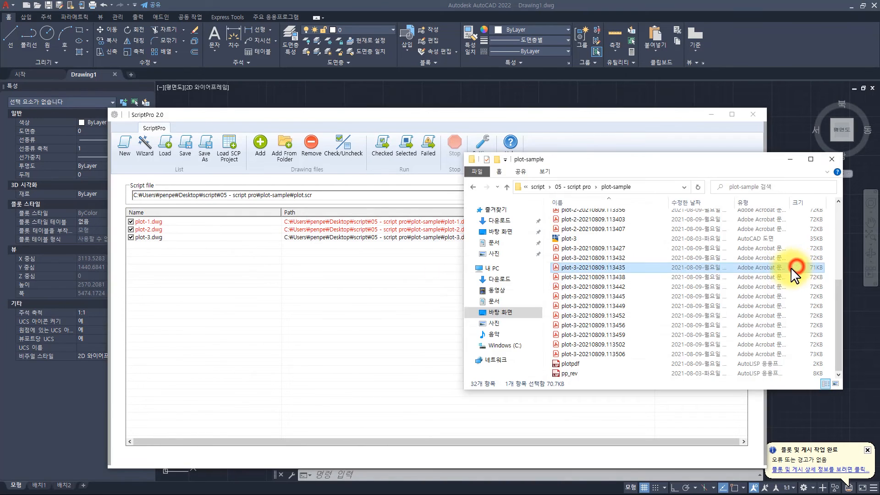
pyautogui.click(774, 203)
pyautogui.scroll(-3, 621, 335)
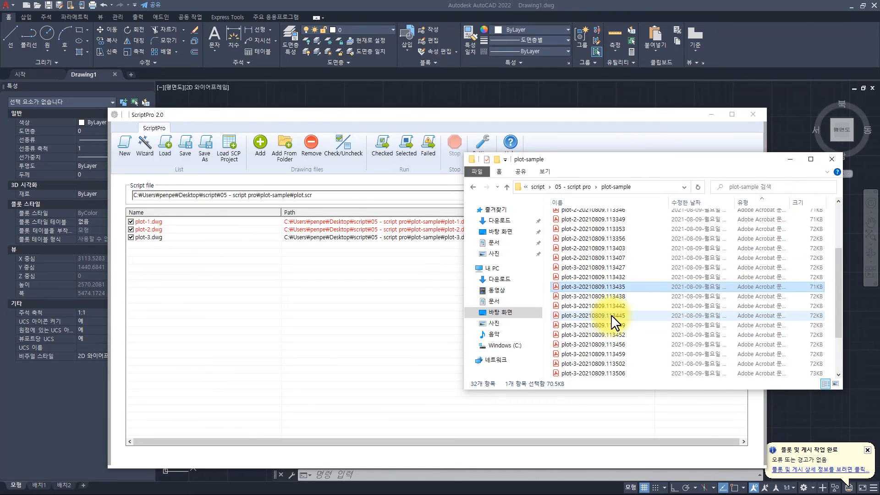
pyautogui.click(611, 316)
pyautogui.scroll(5, 578, 243)
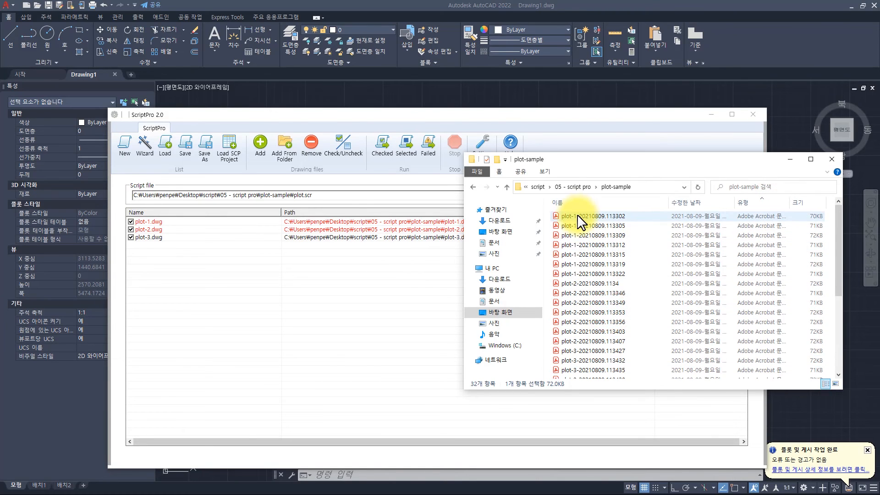
pyautogui.keyDown('shift'); pyautogui.click(577, 214); pyautogui.keyUp('shift')
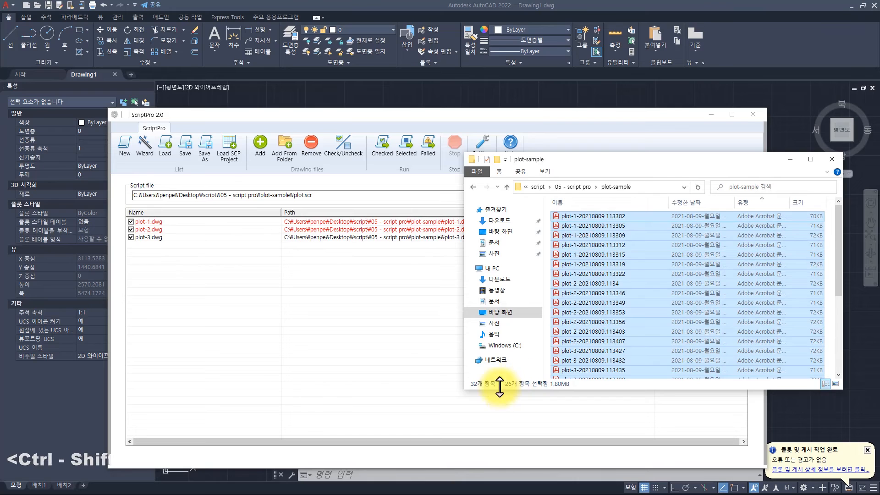
# Select the plot-1, plot-2 and plot-3 PDFs group by group to check how many each drawing produced
pyautogui.click(593, 275)
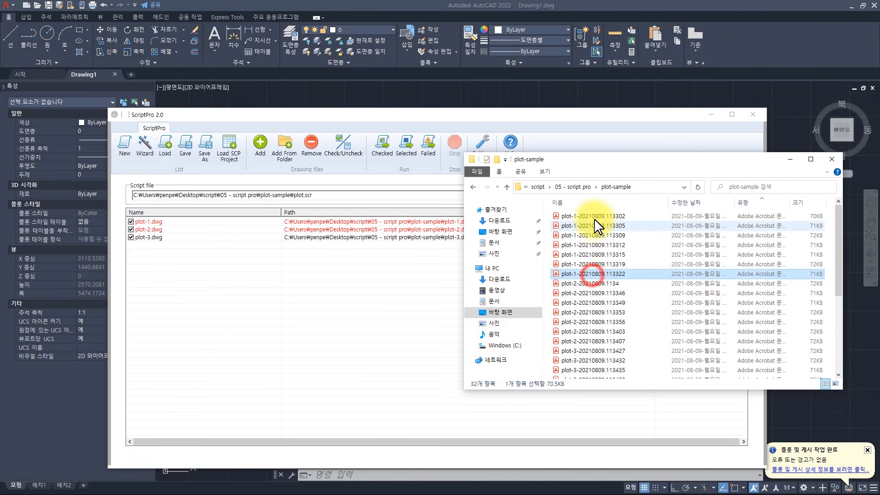
pyautogui.keyDown('ctrl'); pyautogui.keyDown('shift'); pyautogui.click(595, 213); pyautogui.keyUp('shift'); pyautogui.keyUp('ctrl')
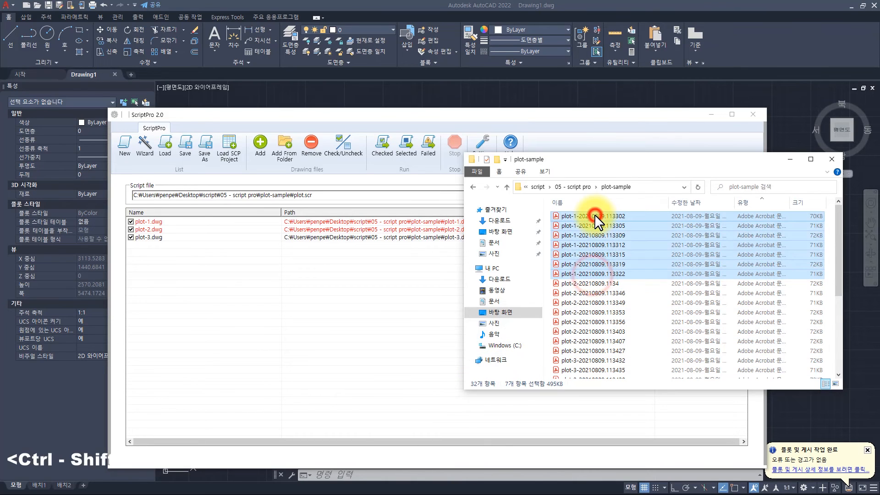
pyautogui.click(574, 283)
pyautogui.keyDown('ctrl'); pyautogui.keyDown('shift'); pyautogui.click(587, 340); pyautogui.keyUp('shift'); pyautogui.keyUp('ctrl')
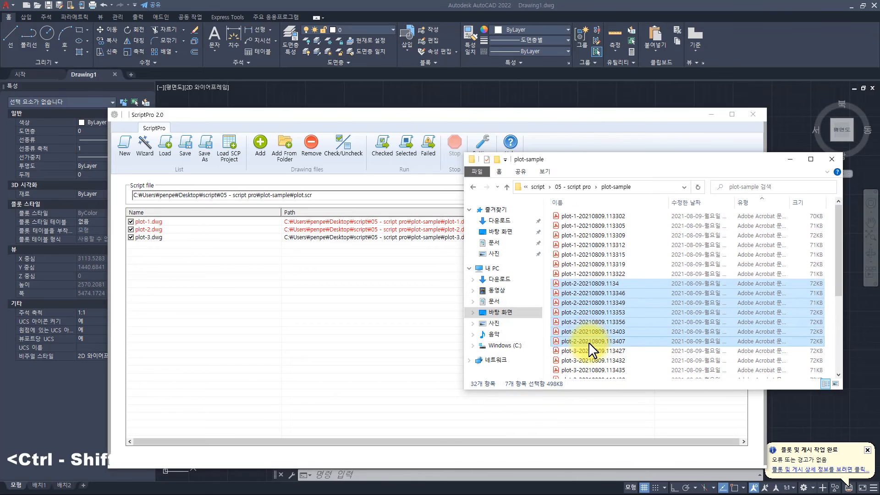
pyautogui.scroll(-2, 590, 321)
pyautogui.click(589, 297)
pyautogui.scroll(-2, 591, 321)
pyautogui.keyDown('ctrl'); pyautogui.keyDown('shift'); pyautogui.click(590, 345); pyautogui.keyUp('shift'); pyautogui.keyUp('ctrl')
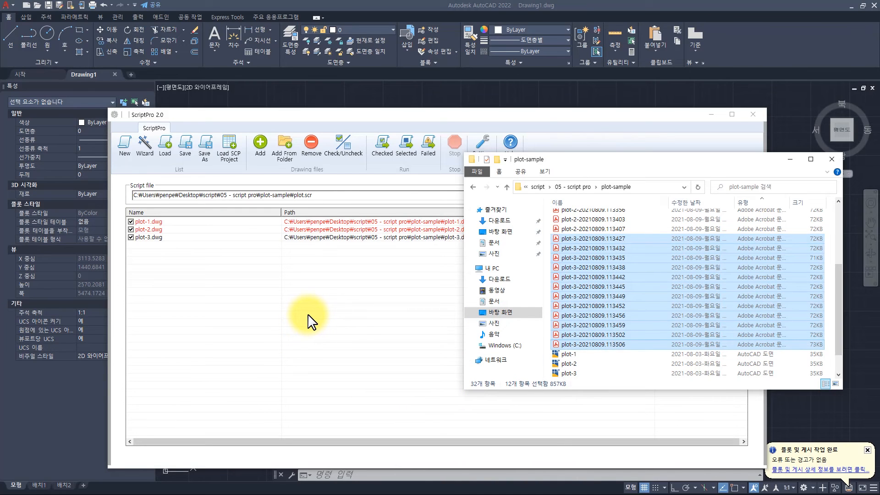
# Return to ScriptPro 2.0 and review the run status of plot-1 and plot-2
pyautogui.click(399, 271)
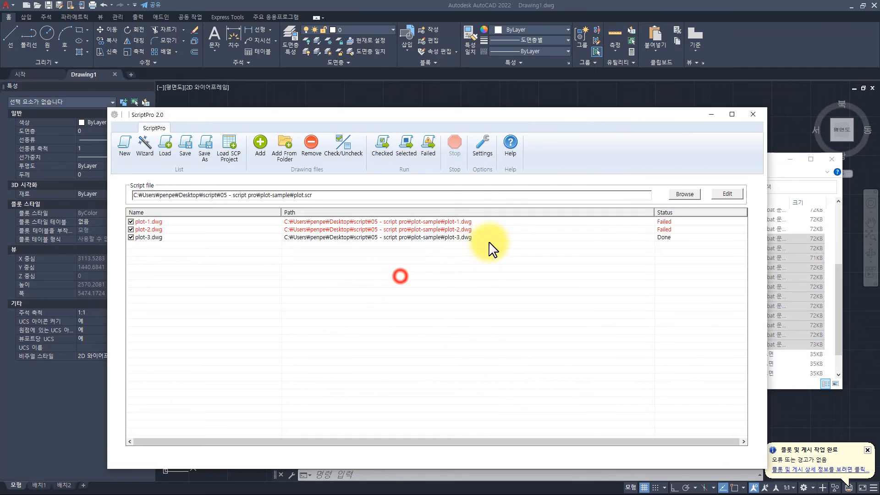
pyautogui.click(481, 223)
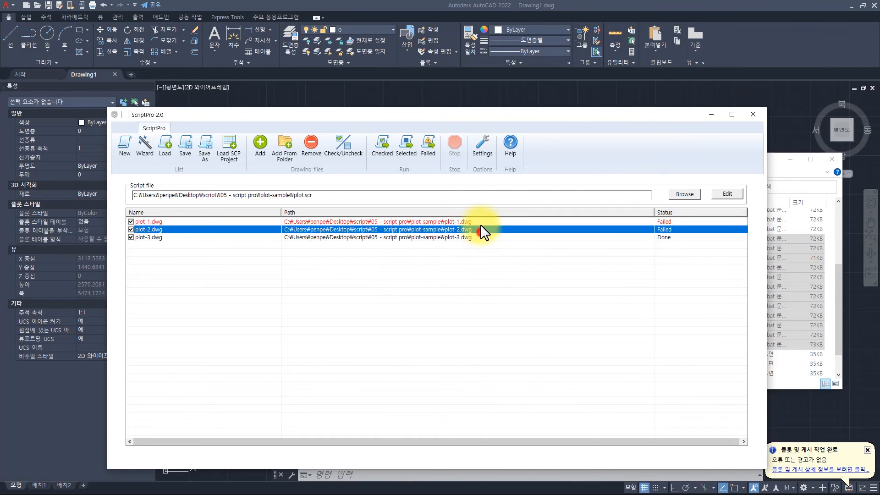
pyautogui.click(456, 270)
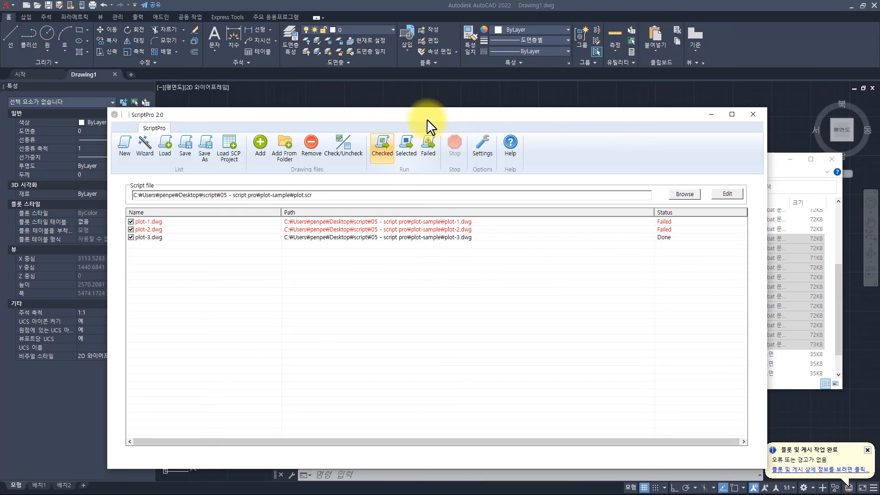
pyautogui.click(660, 222)
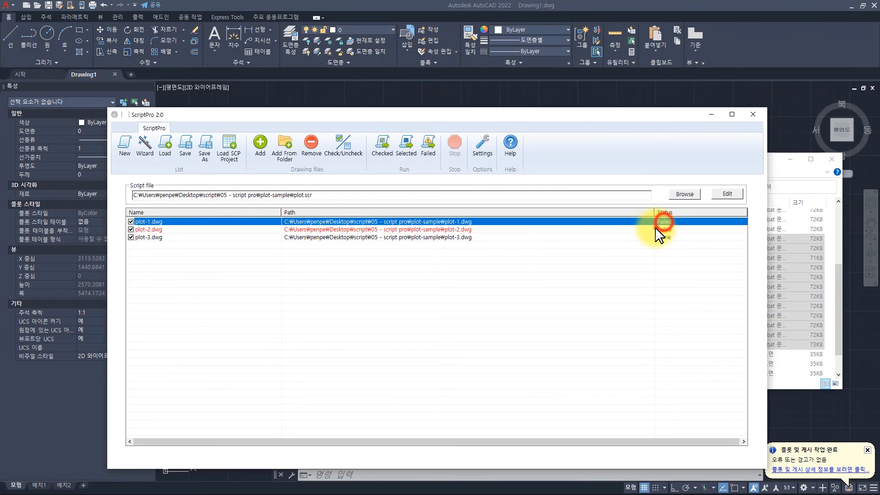
pyautogui.click(655, 229)
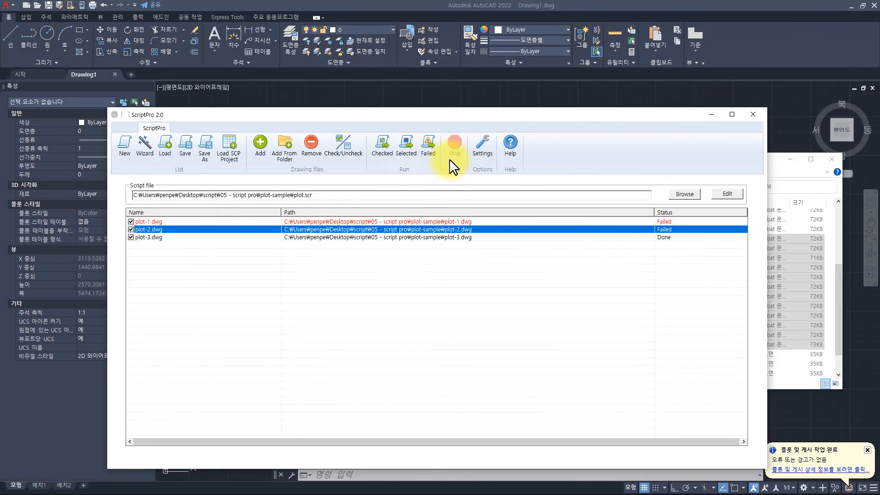
pyautogui.click(520, 277)
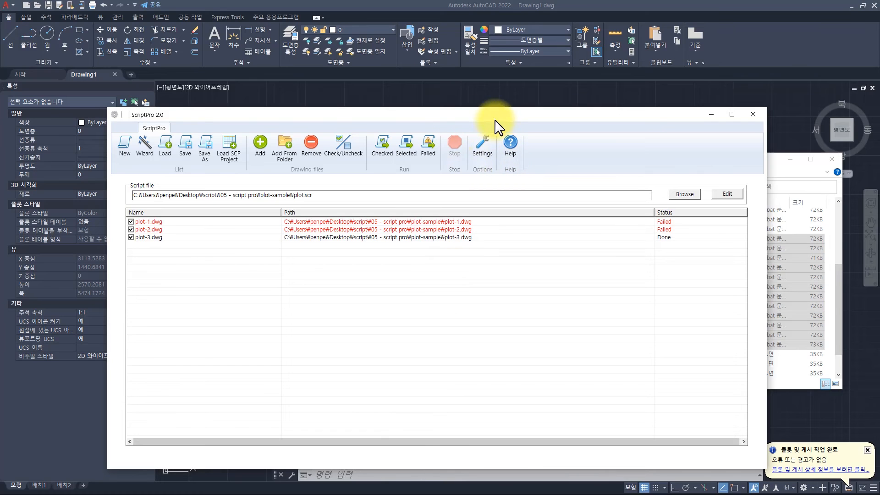
# Set the process timeout per drawing to 100 seconds in the options
pyautogui.click(479, 140)
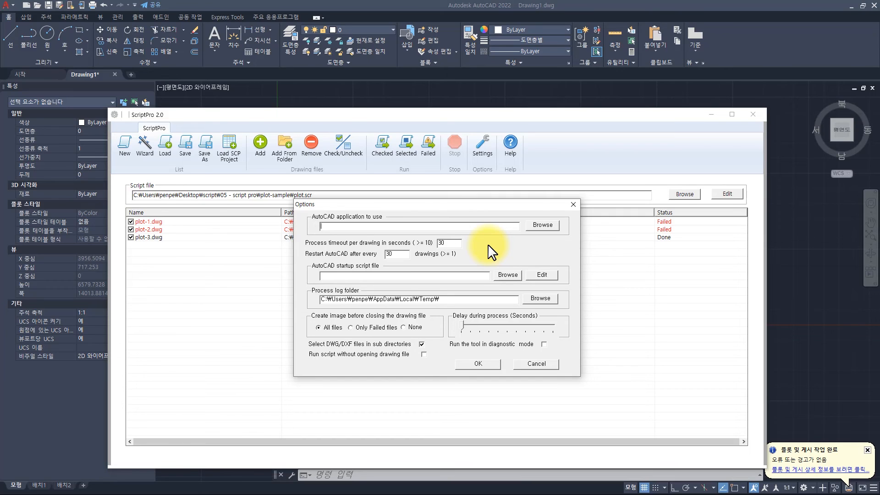
pyautogui.click(452, 243)
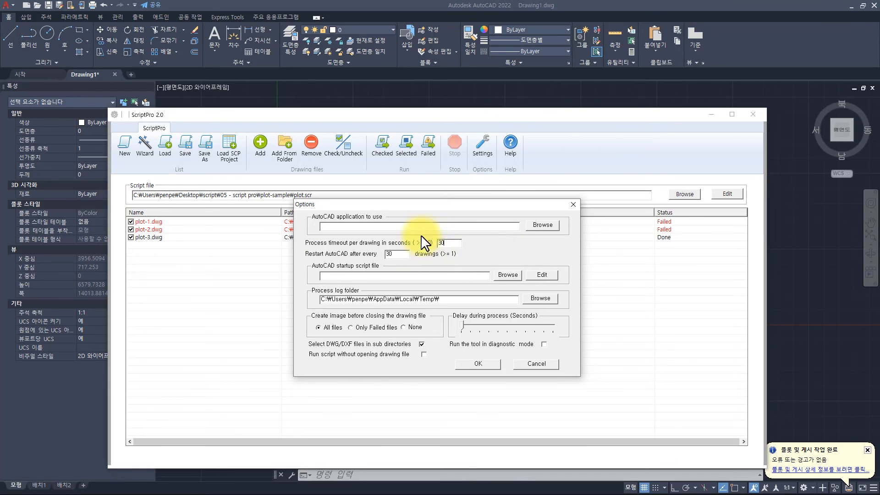
pyautogui.doubleClick(459, 243)
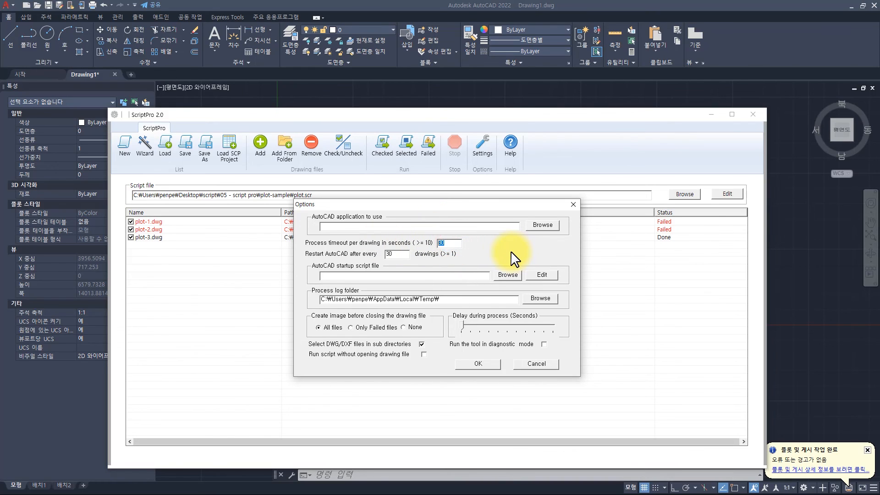
pyautogui.write('100')
pyautogui.hotkey('ctrl', 'shift', 'Left')
pyautogui.hotkey('ctrl', 'shift', 'Left')
pyautogui.hotkey('ctrl', 'shift', 'Left')
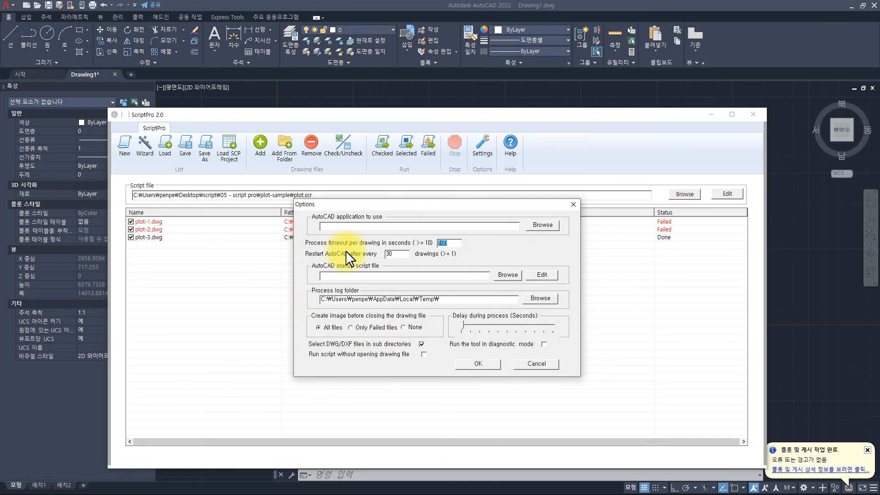
pyautogui.doubleClick(448, 243)
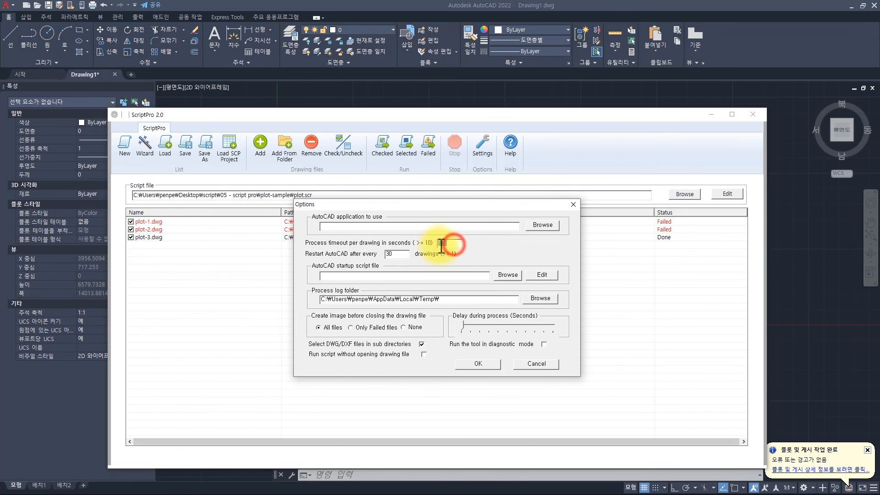
pyautogui.click(484, 364)
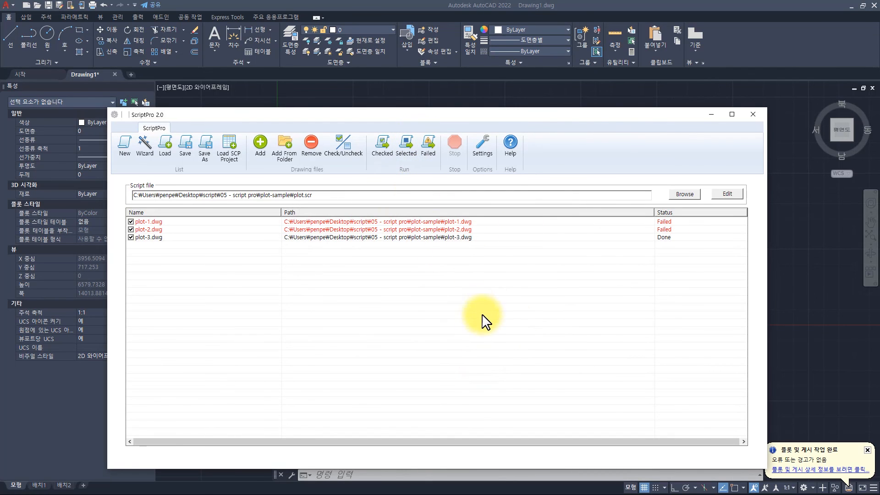
# Switch to the plot-sample folder and delete all PDFs plotted from plot-1 and plot-2
pyautogui.hotkey('ctrl', 'alt', 'Tab')
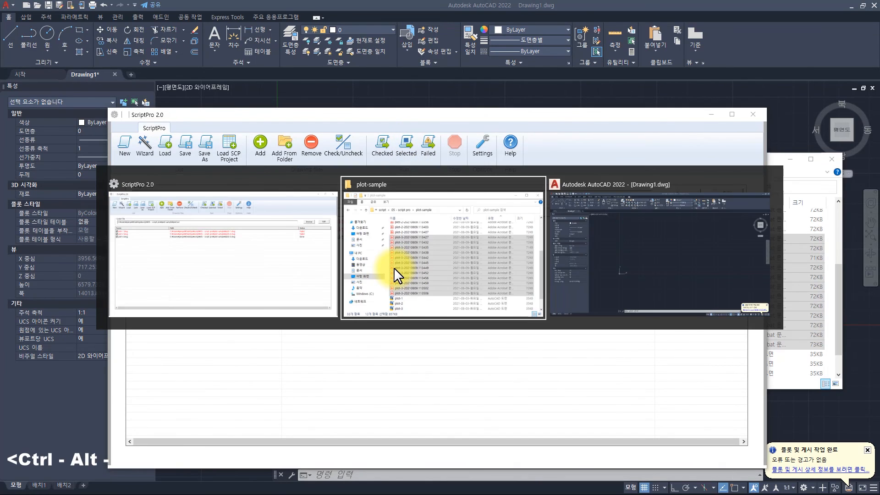
pyautogui.click(394, 268)
pyautogui.click(573, 227)
pyautogui.scroll(3, 586, 242)
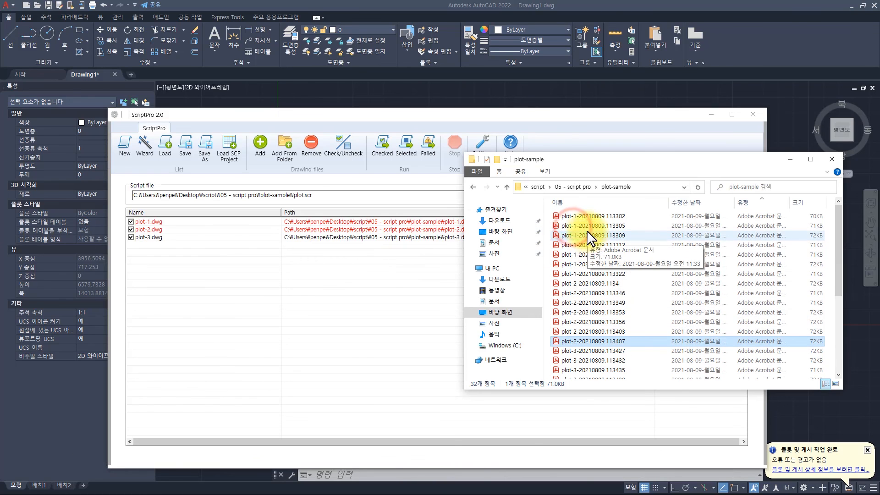
pyautogui.keyDown('ctrl'); pyautogui.keyDown('shift'); pyautogui.click(585, 214); pyautogui.keyUp('shift'); pyautogui.keyUp('ctrl')
pyautogui.hotkey('ctrl', 'Delete')
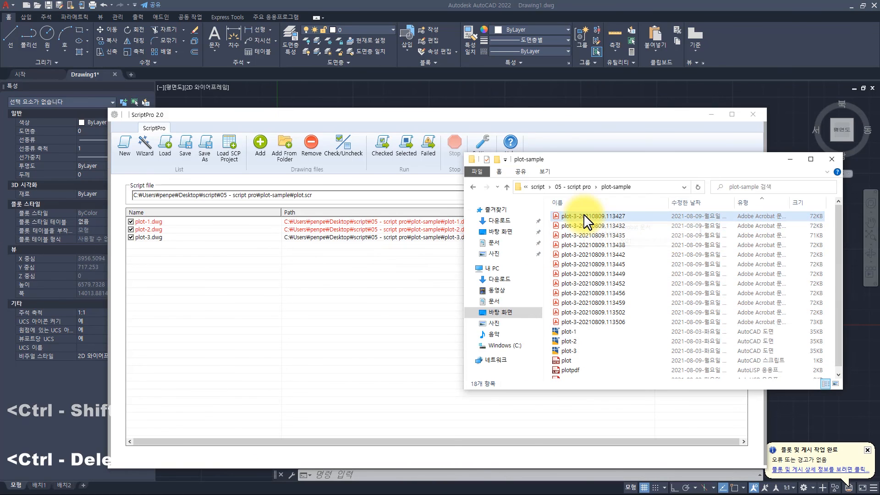
# Rerun the script on only the failed drawings in ScriptPro 2.0 and decline viewing the log file
pyautogui.click(379, 265)
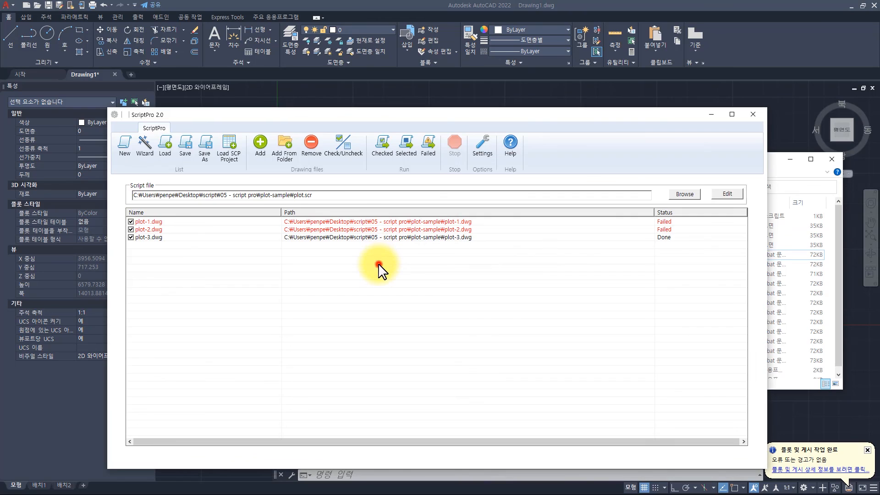
pyautogui.click(428, 144)
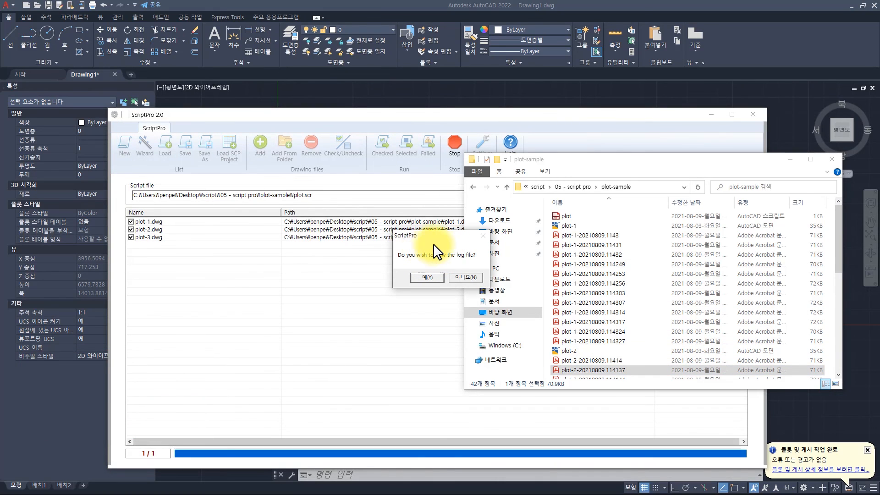
pyautogui.click(466, 278)
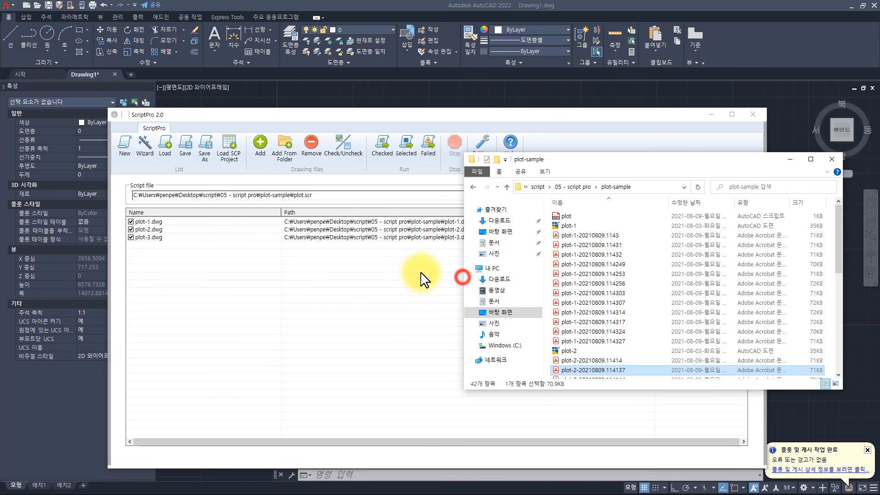
pyautogui.click(420, 271)
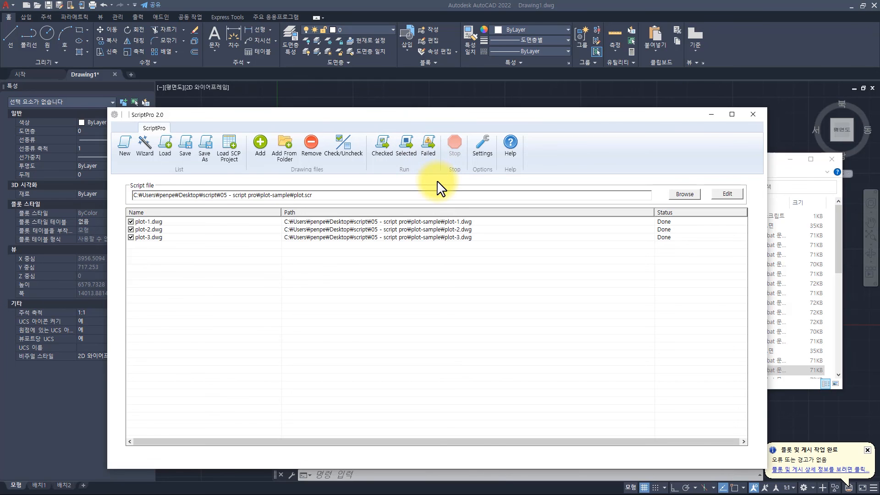
# Check the process timeout in the options without changing it, and look over the new PDFs in the plot-sample folder
pyautogui.click(482, 144)
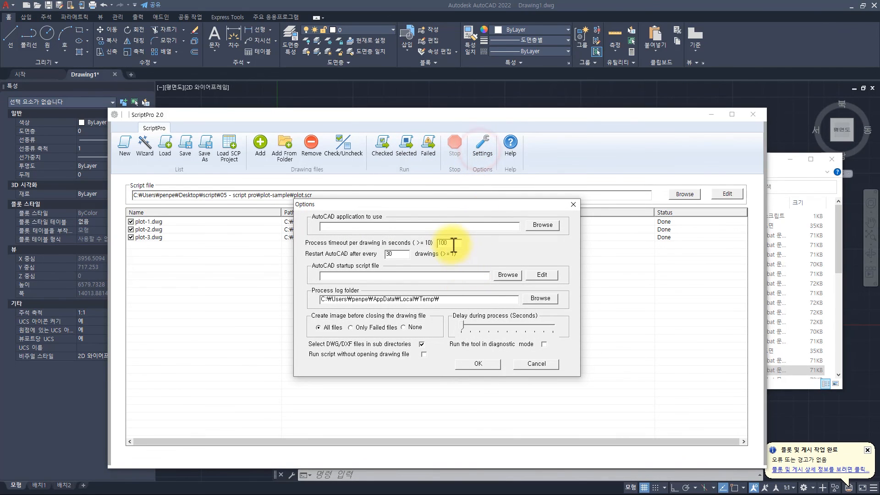
pyautogui.click(536, 363)
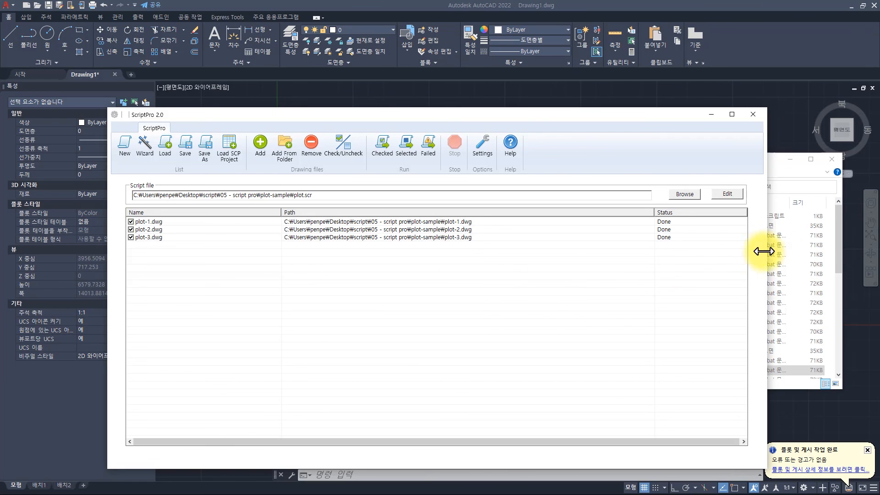
pyautogui.click(788, 245)
pyautogui.click(581, 216)
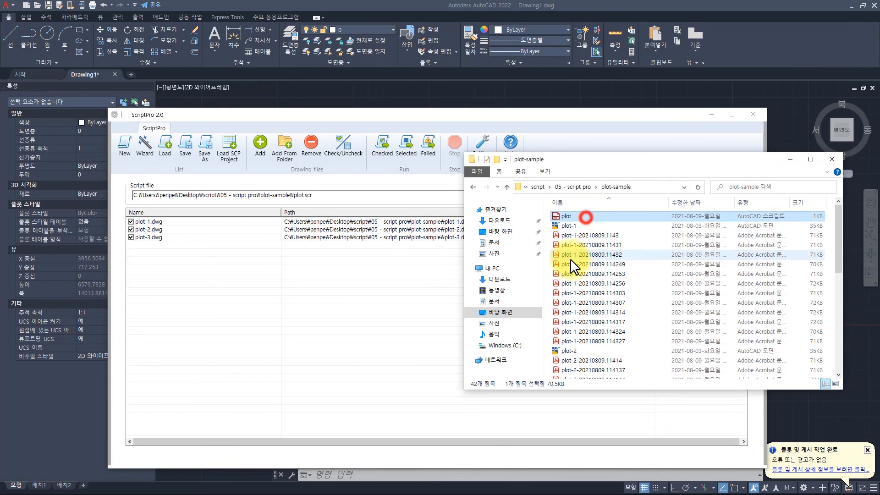